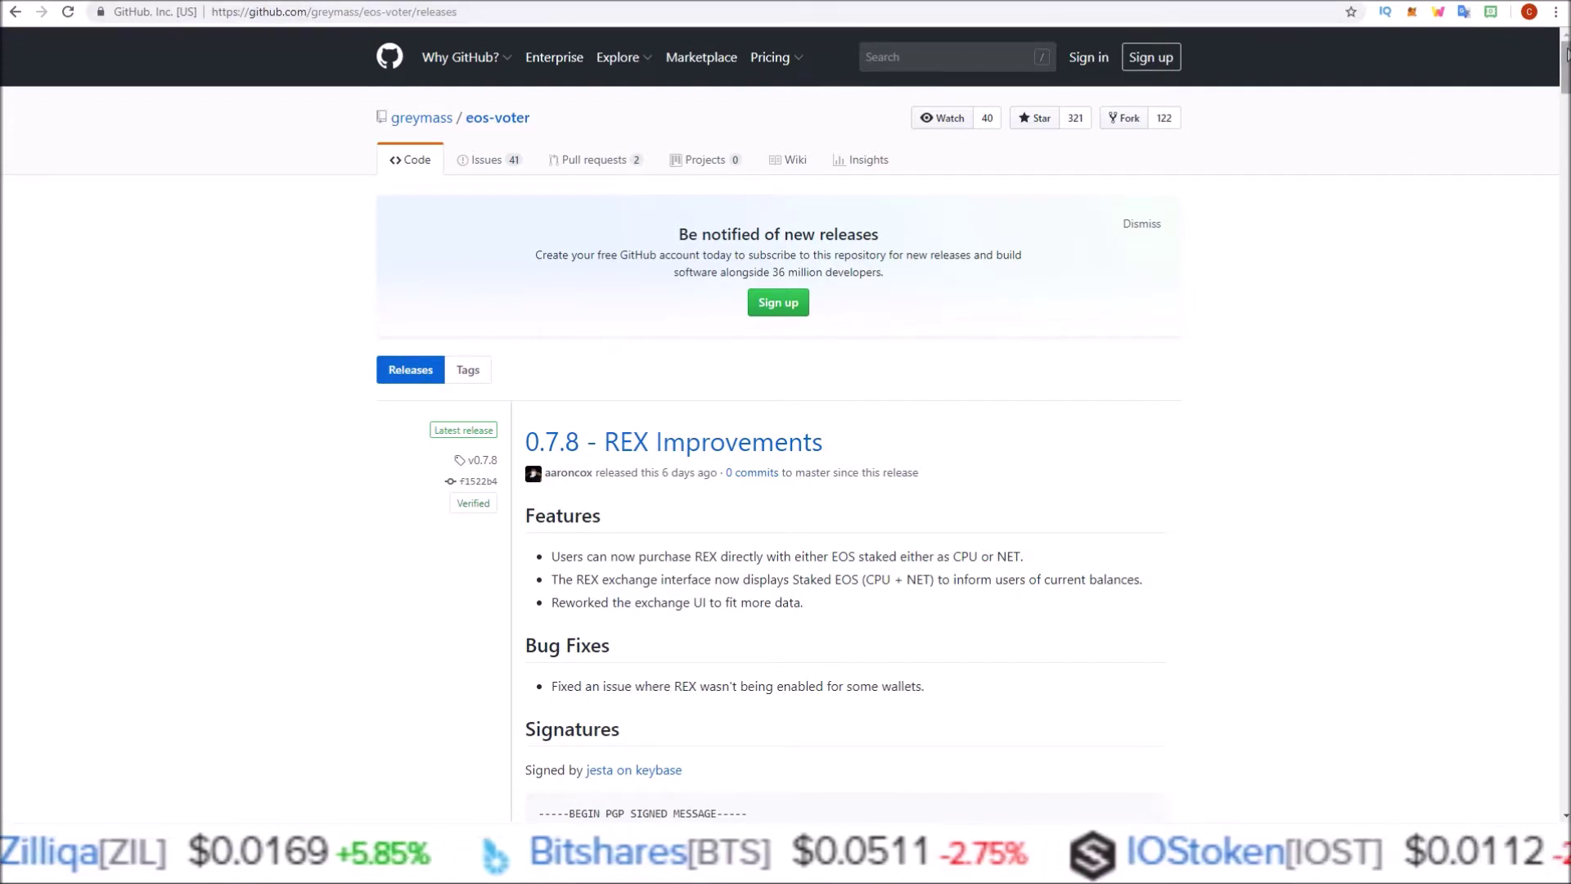
# - Scroll the eos-voter releases page past the 0.7.8 REX Improvements notes to the Assets list
pyautogui.moveTo(1567, 53)
pyautogui.mouseDown()
pyautogui.moveTo(1566, 135)
pyautogui.moveTo(1544, 55)
pyautogui.mouseUp()
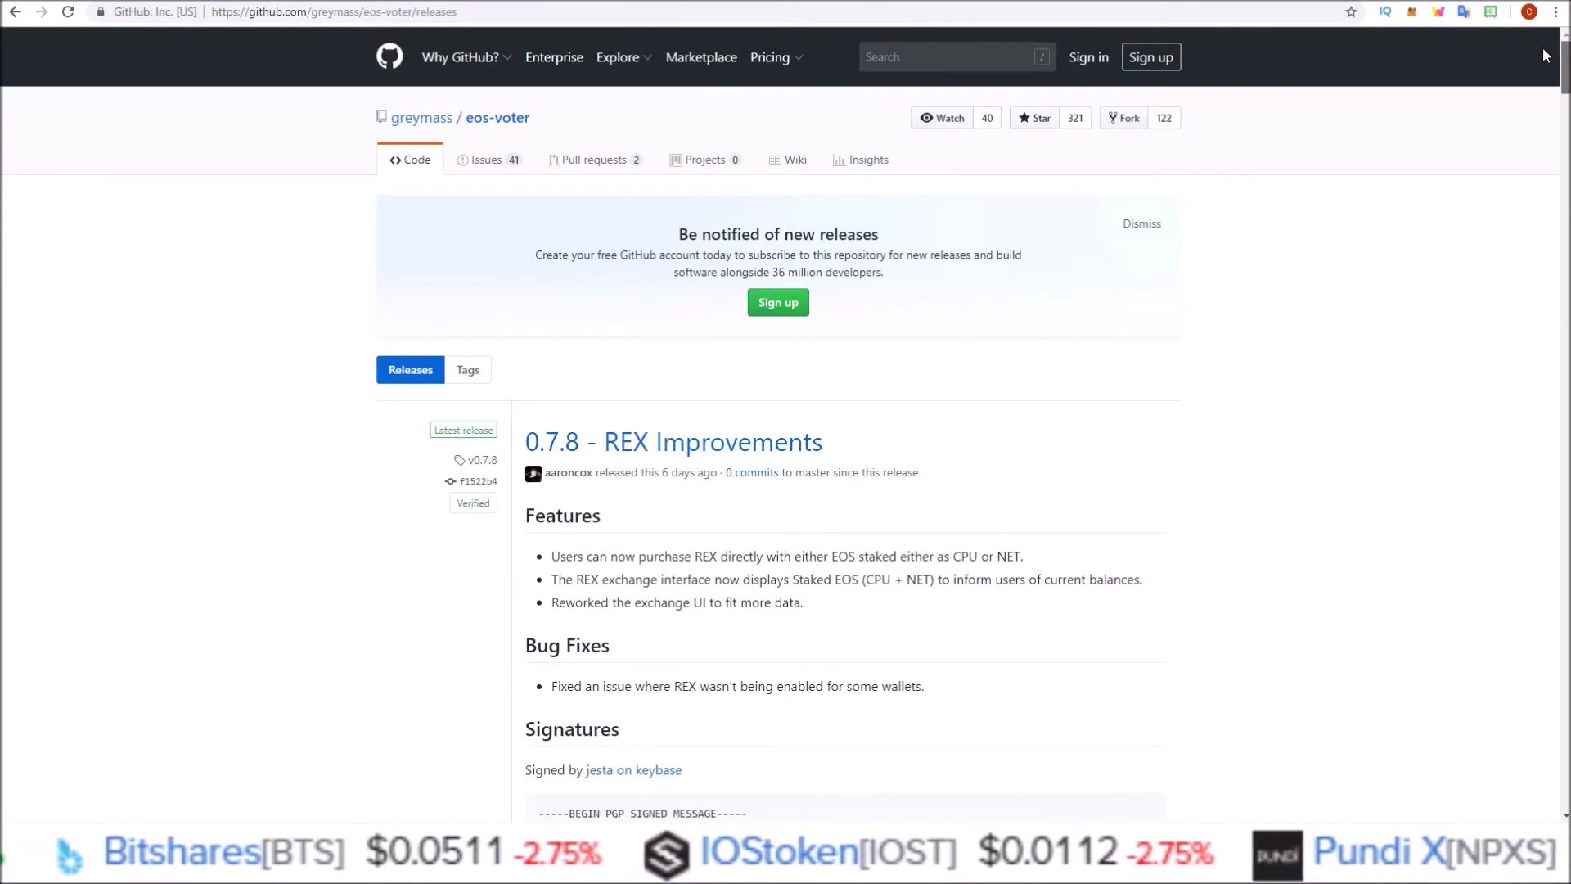
pyautogui.scroll(-15, 1542, 51)
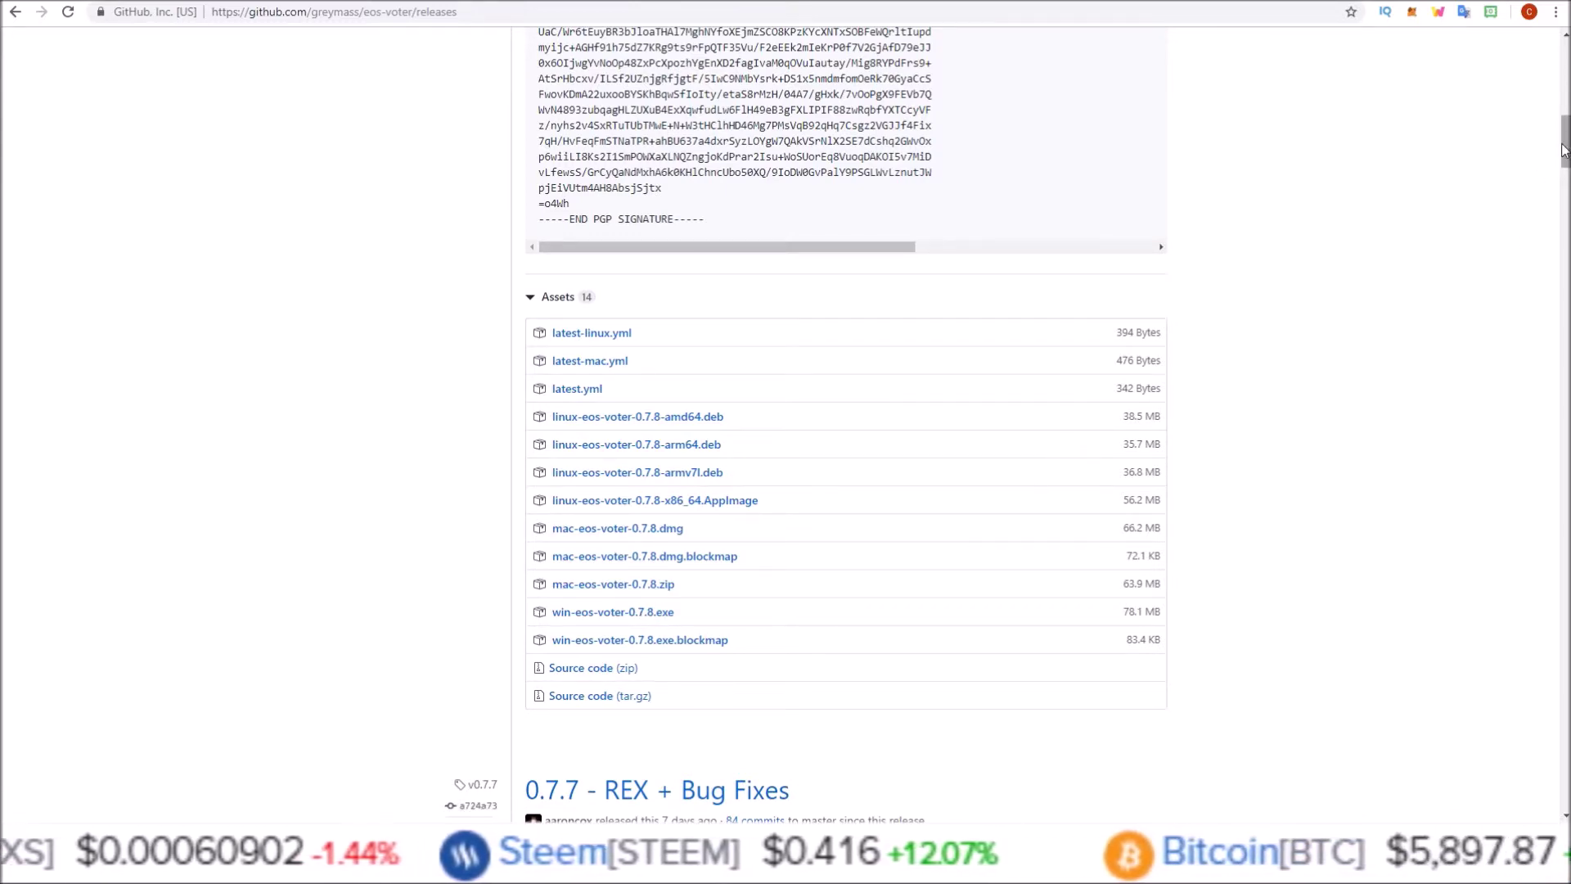
pyautogui.moveTo(1563, 150); pyautogui.dragTo(1558, 73)
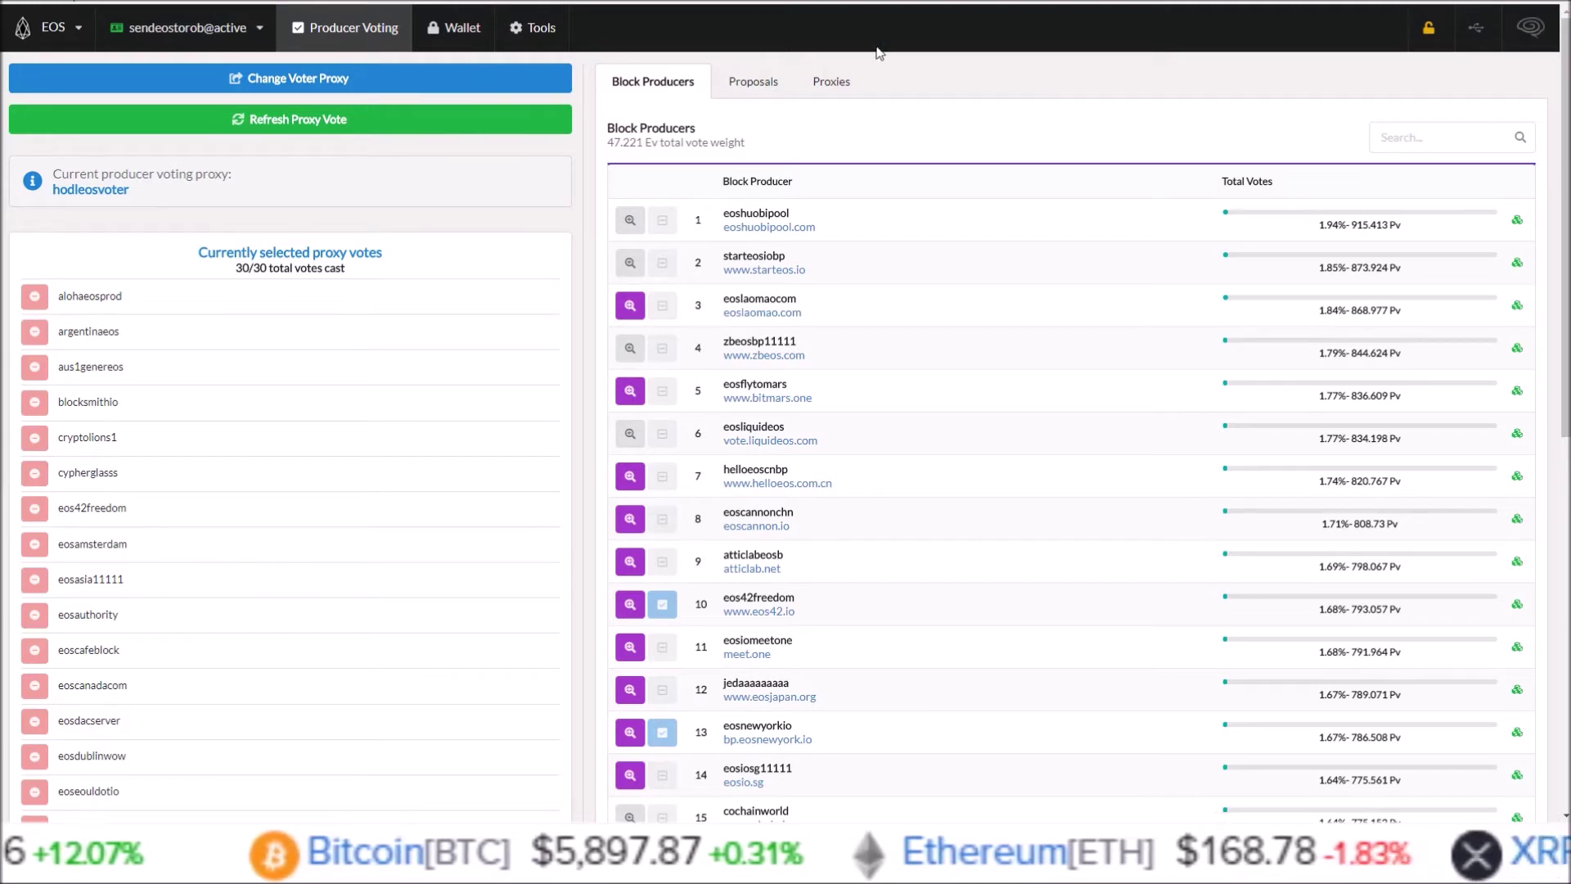
# - Review the 1.9029 EOS liquid and 2.4000 EOS staked balances, then the 1.5000 CPU / 0.9000 NET breakdown
pyautogui.click(463, 29)
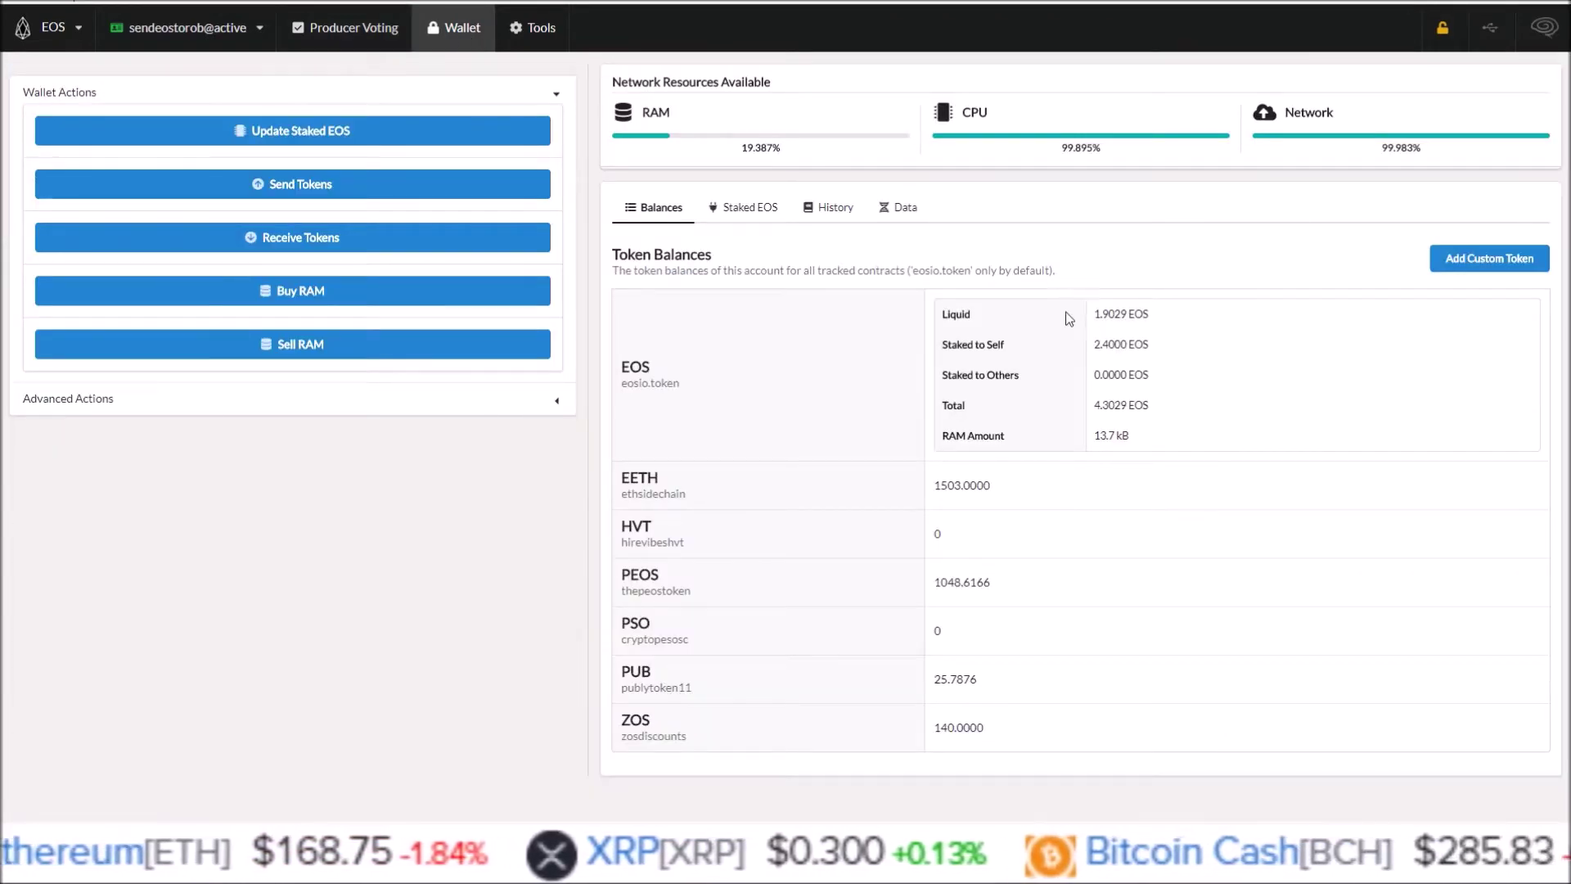
pyautogui.moveTo(1094, 314); pyautogui.dragTo(1149, 314)
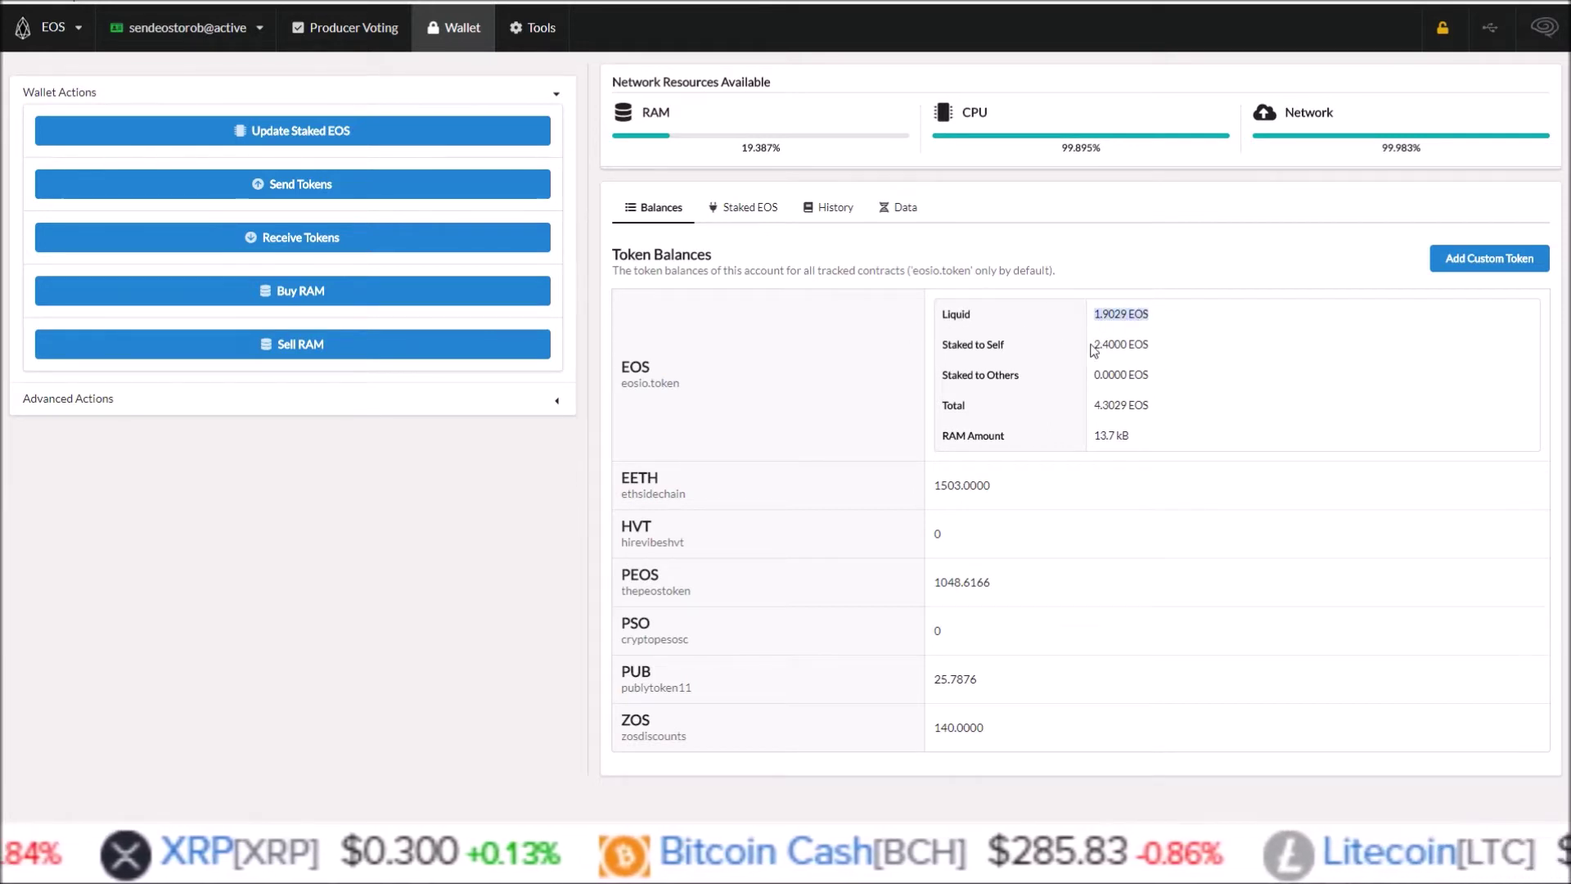
pyautogui.moveTo(1093, 344); pyautogui.dragTo(1154, 350)
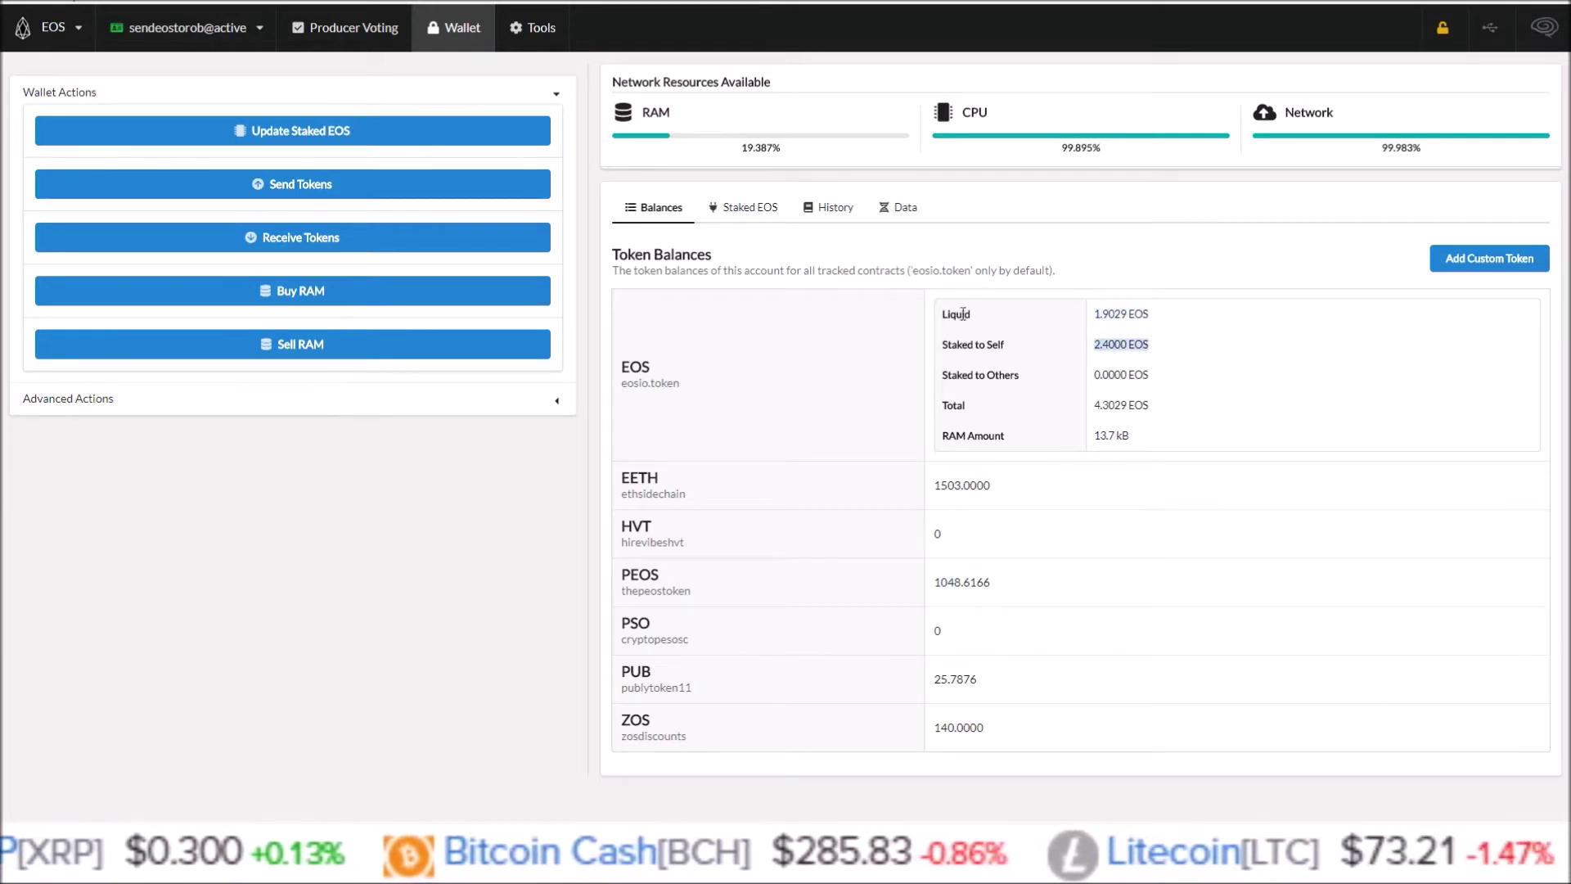
pyautogui.click(753, 211)
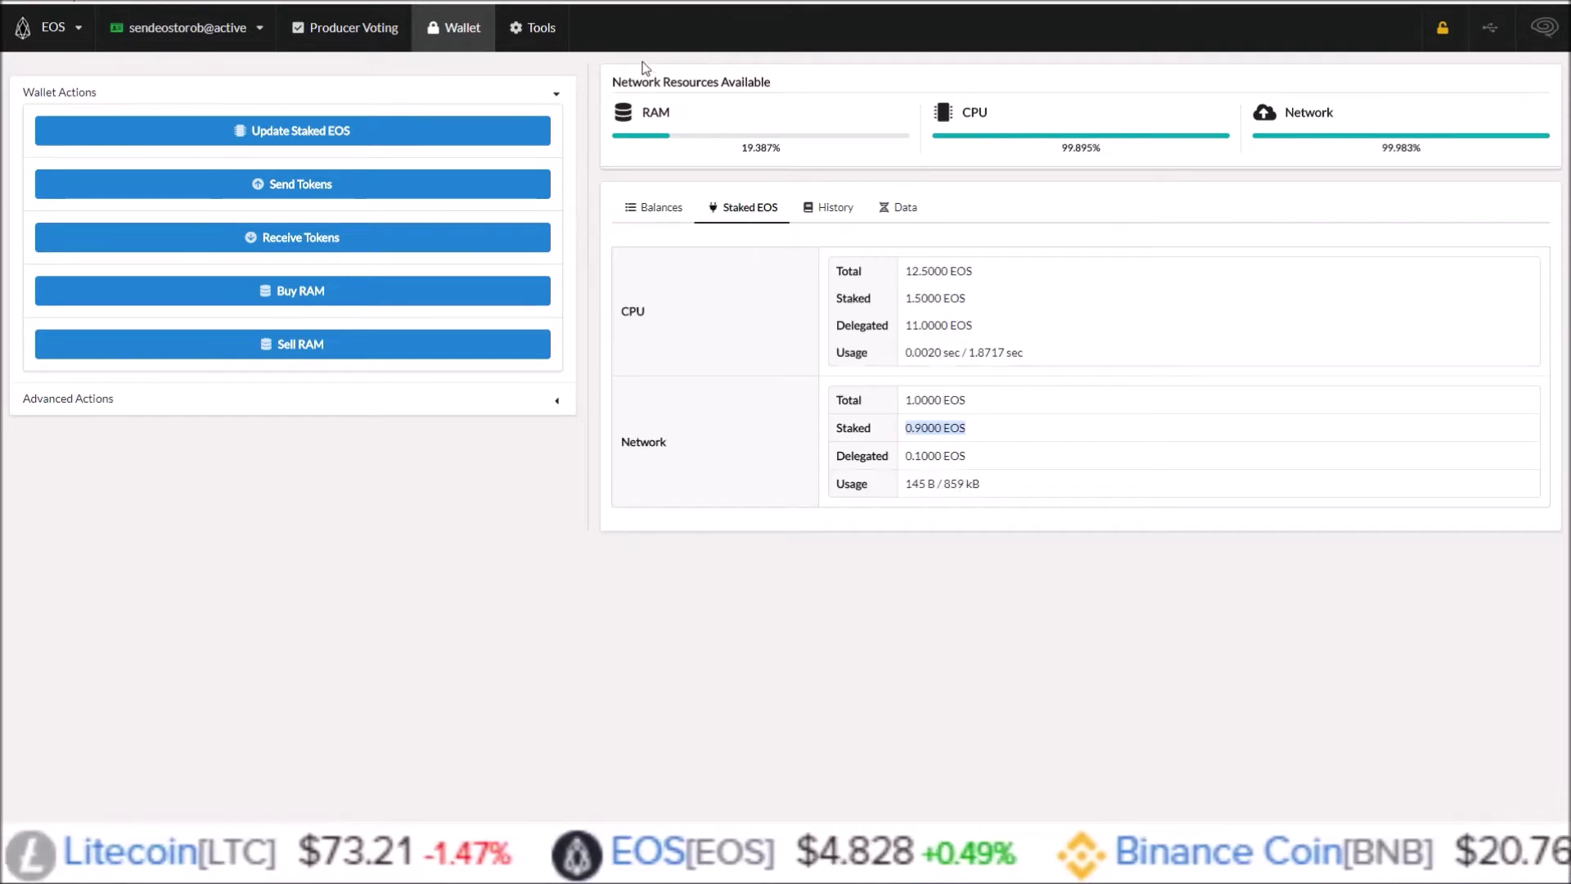
pyautogui.click(529, 33)
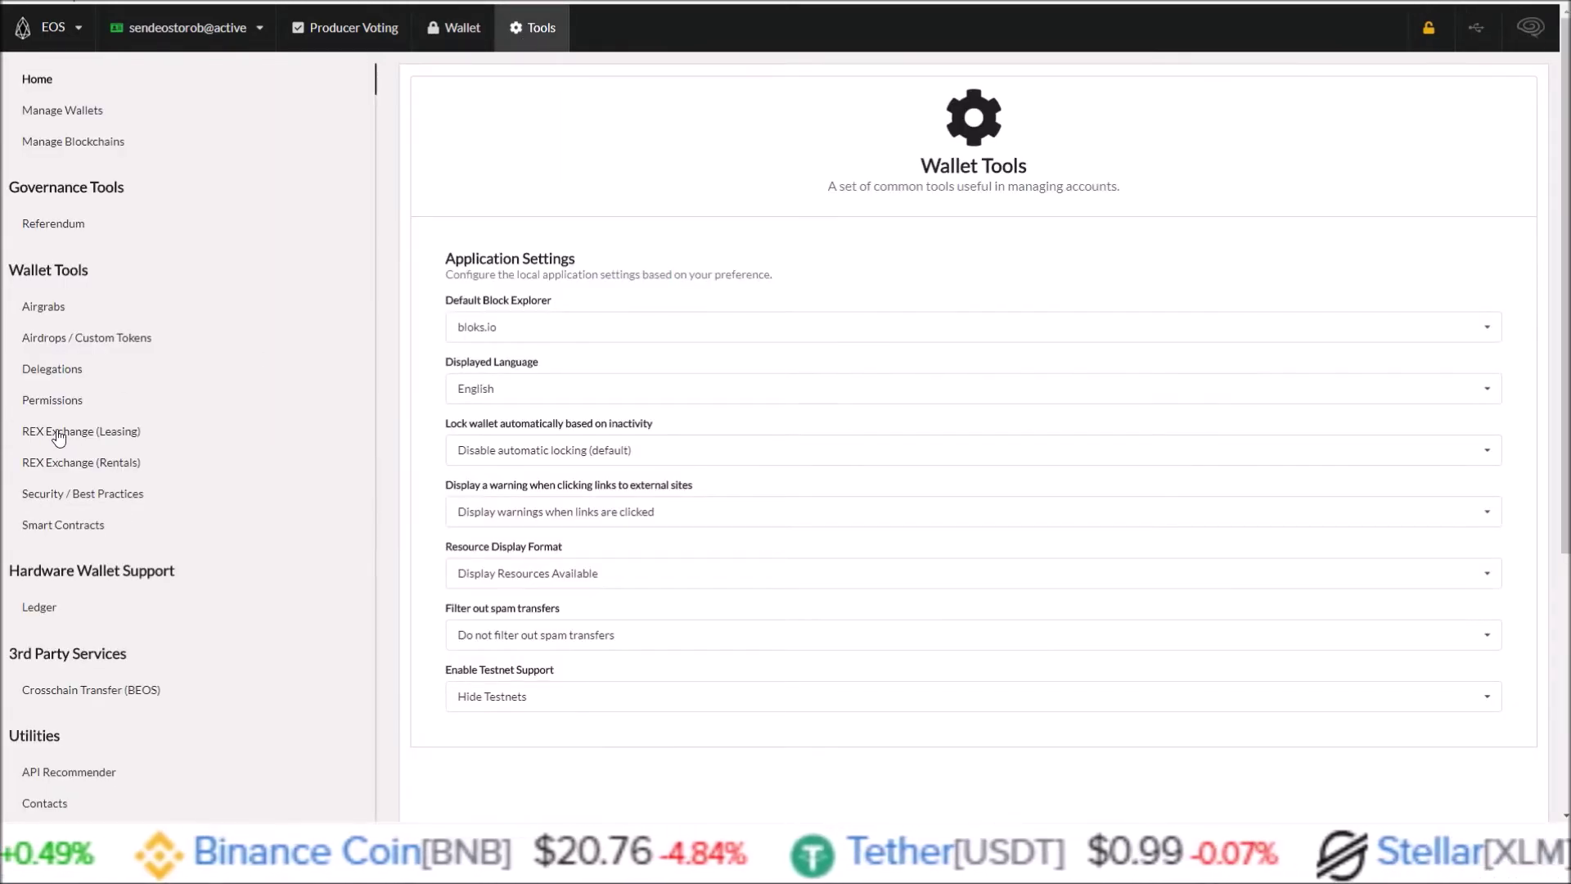
# - Open the REX Exchange (Leasing) tool on its Exchange REX tab and highlight the EOS Balances heading
pyautogui.click(102, 438)
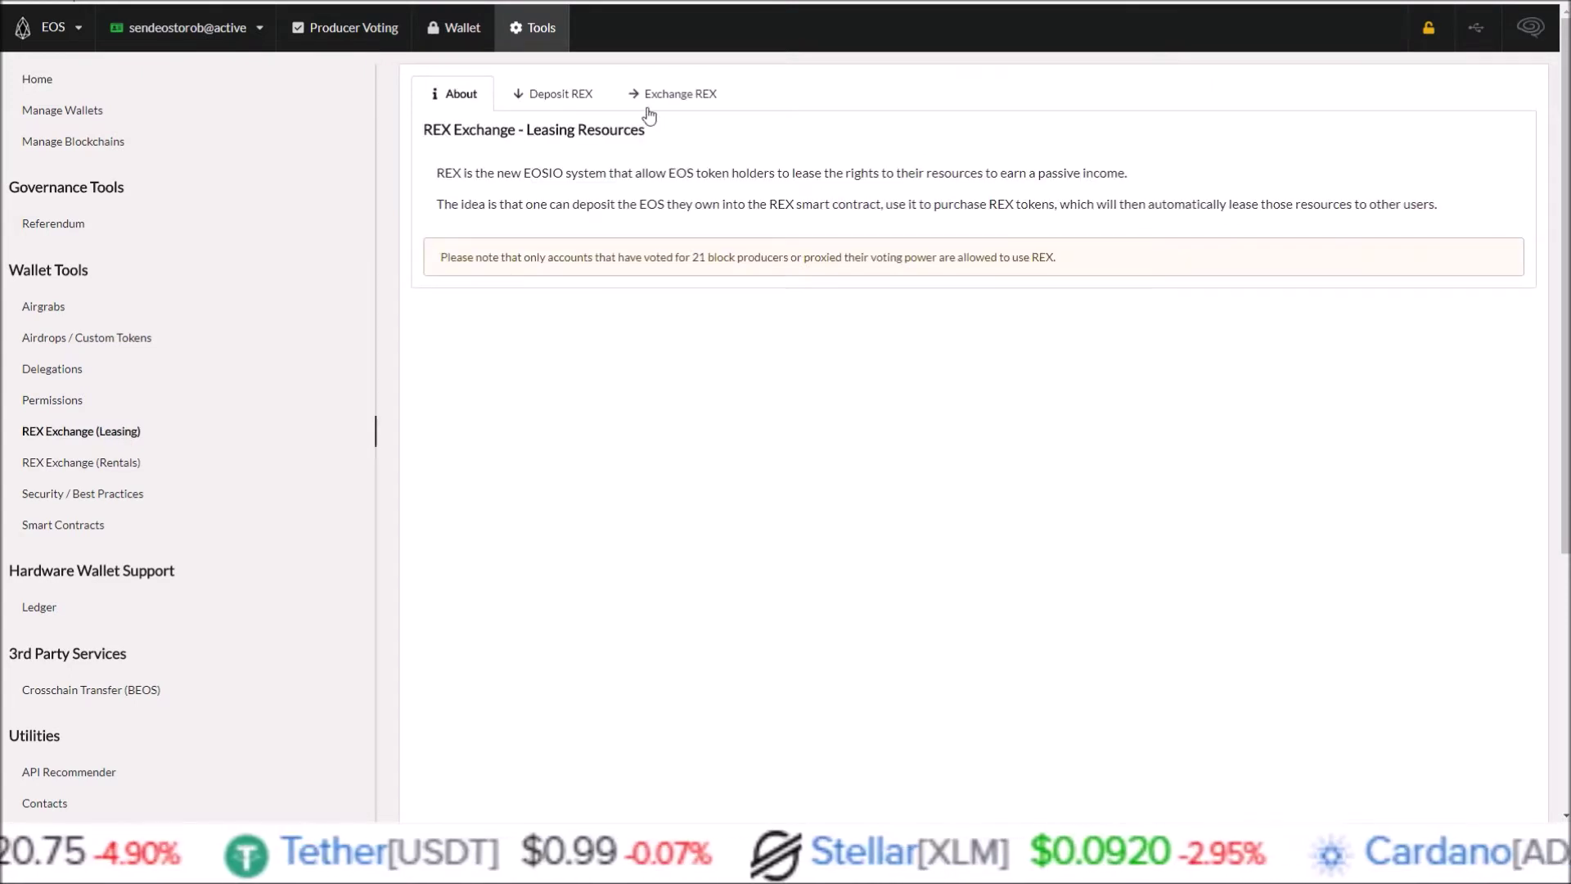
pyautogui.click(563, 96)
pyautogui.click(685, 99)
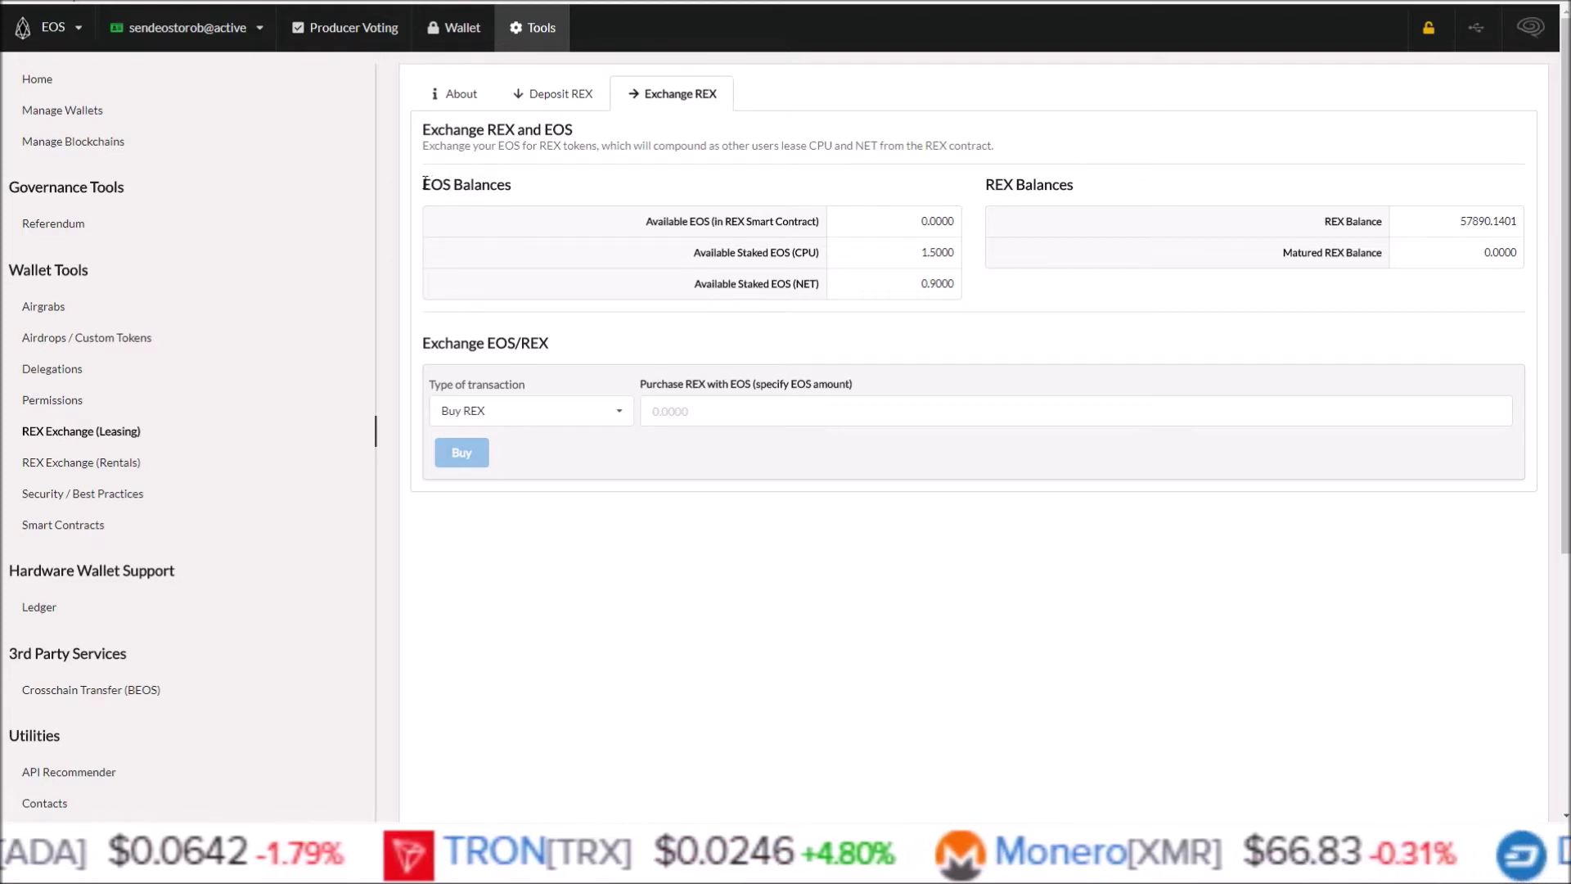
pyautogui.moveTo(424, 184); pyautogui.dragTo(516, 185)
pyautogui.click(564, 193)
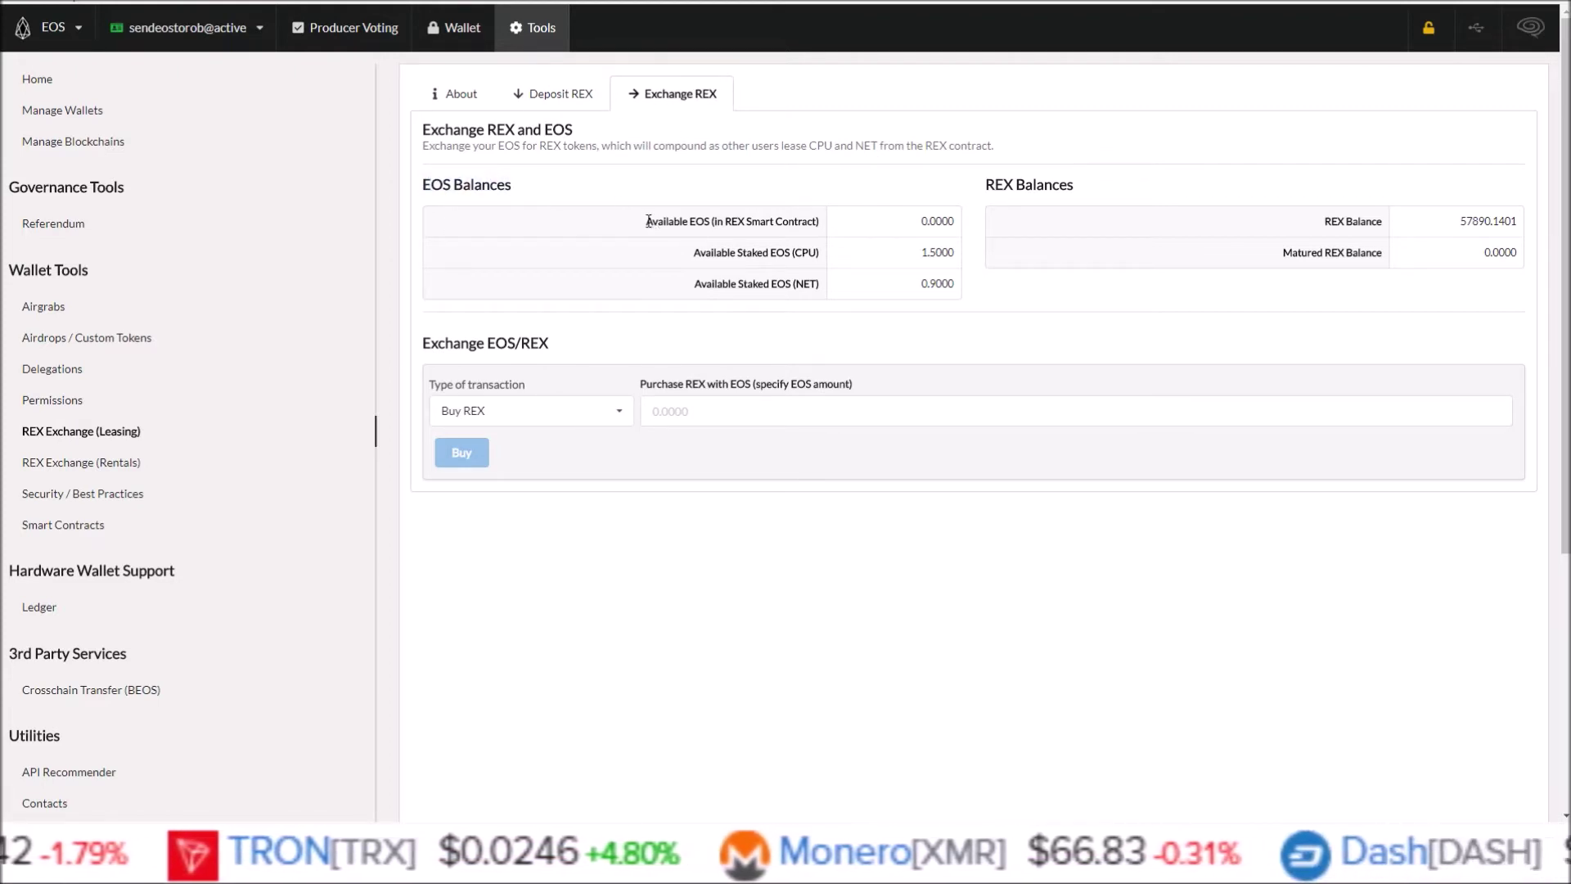
# - Highlight the REX smart contract balance label and the Available Staked EOS (CPU) and (NET) labels
pyautogui.moveTo(648, 221); pyautogui.dragTo(923, 227)
pyautogui.click(932, 223)
pyautogui.moveTo(647, 223); pyautogui.dragTo(957, 222)
pyautogui.click(897, 233)
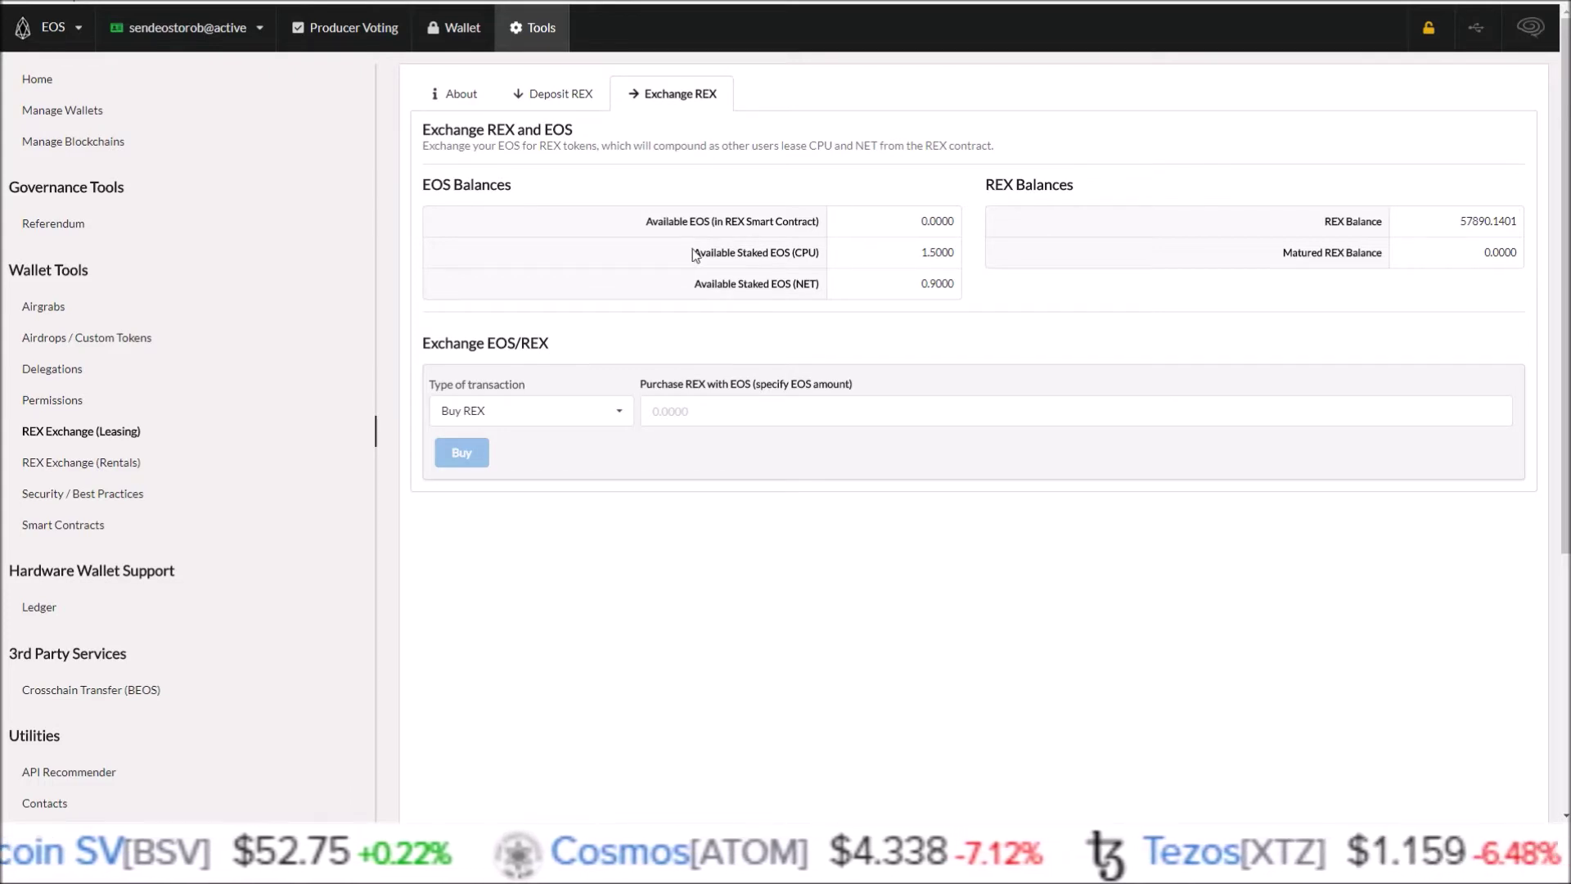
pyautogui.moveTo(694, 254); pyautogui.dragTo(820, 252)
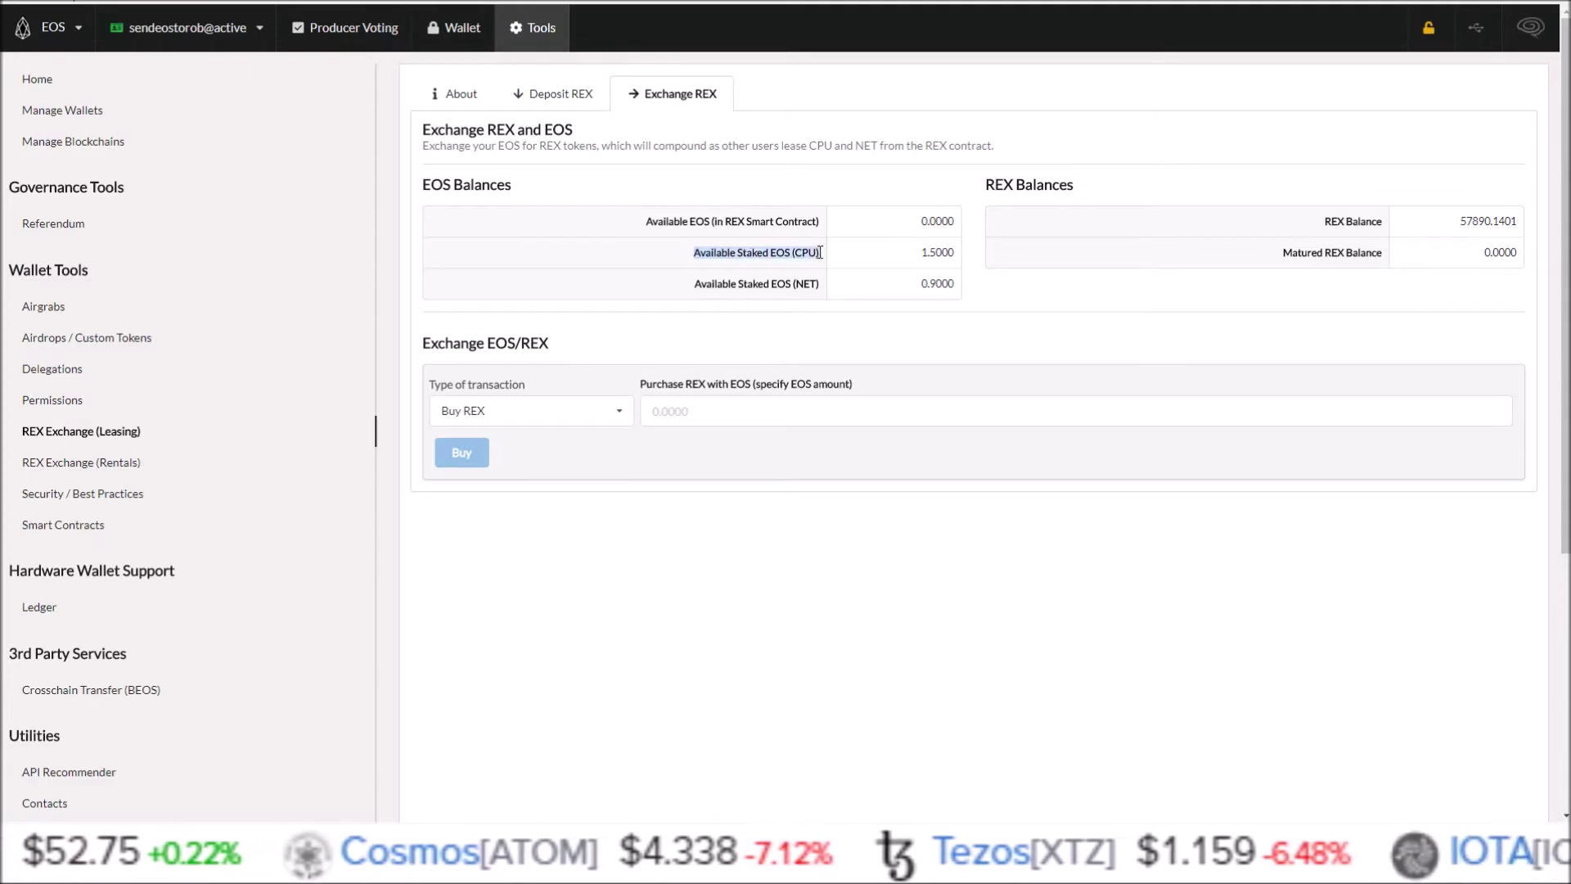
pyautogui.moveTo(694, 283); pyautogui.dragTo(823, 291)
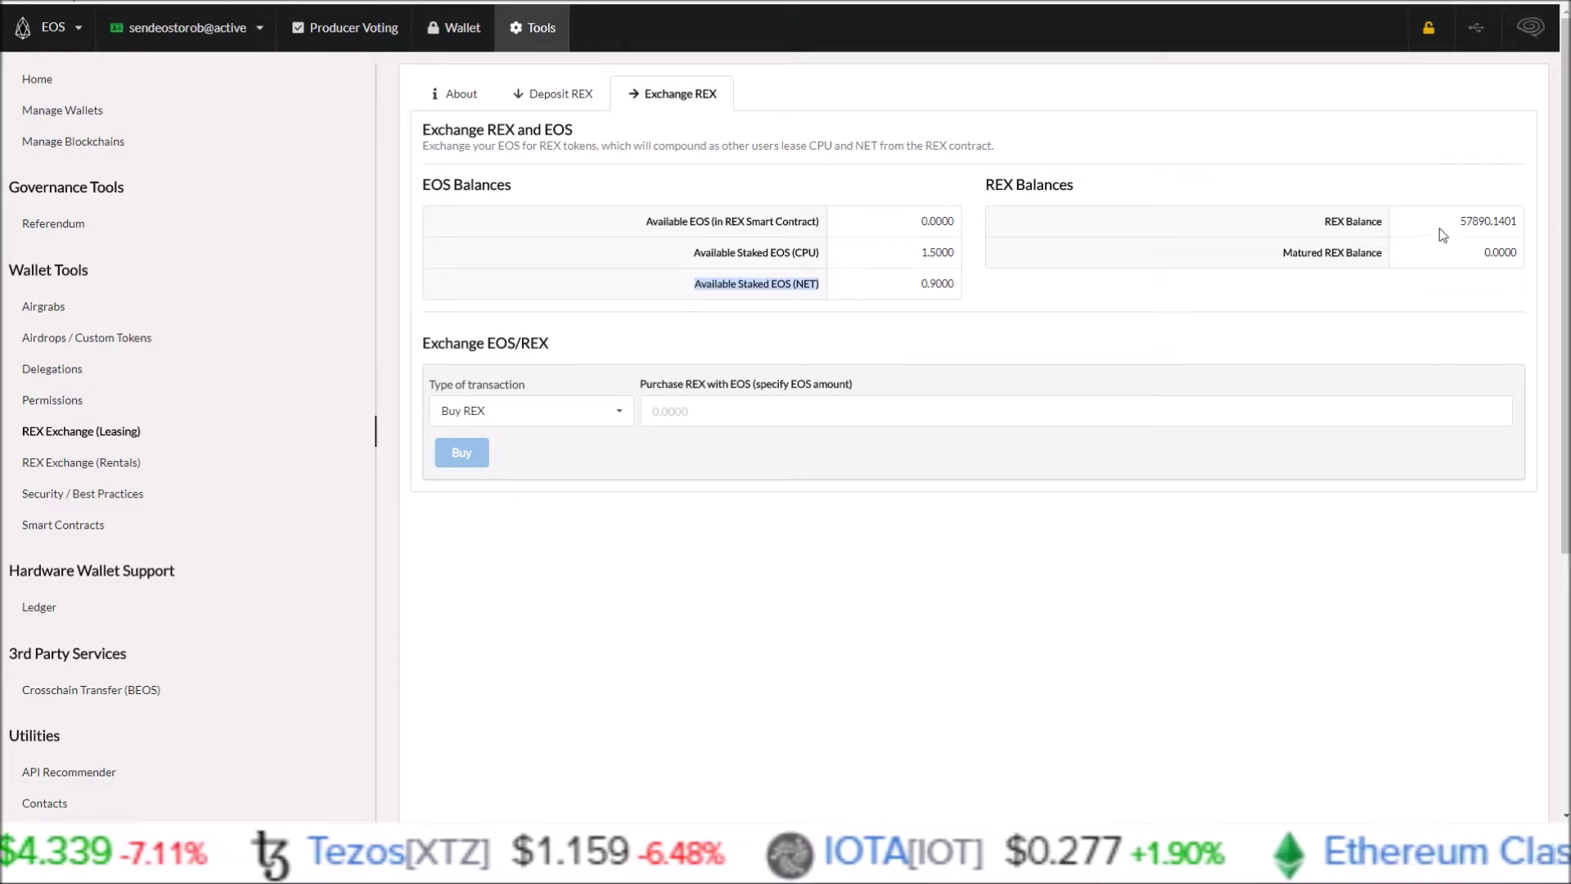
pyautogui.click(831, 260)
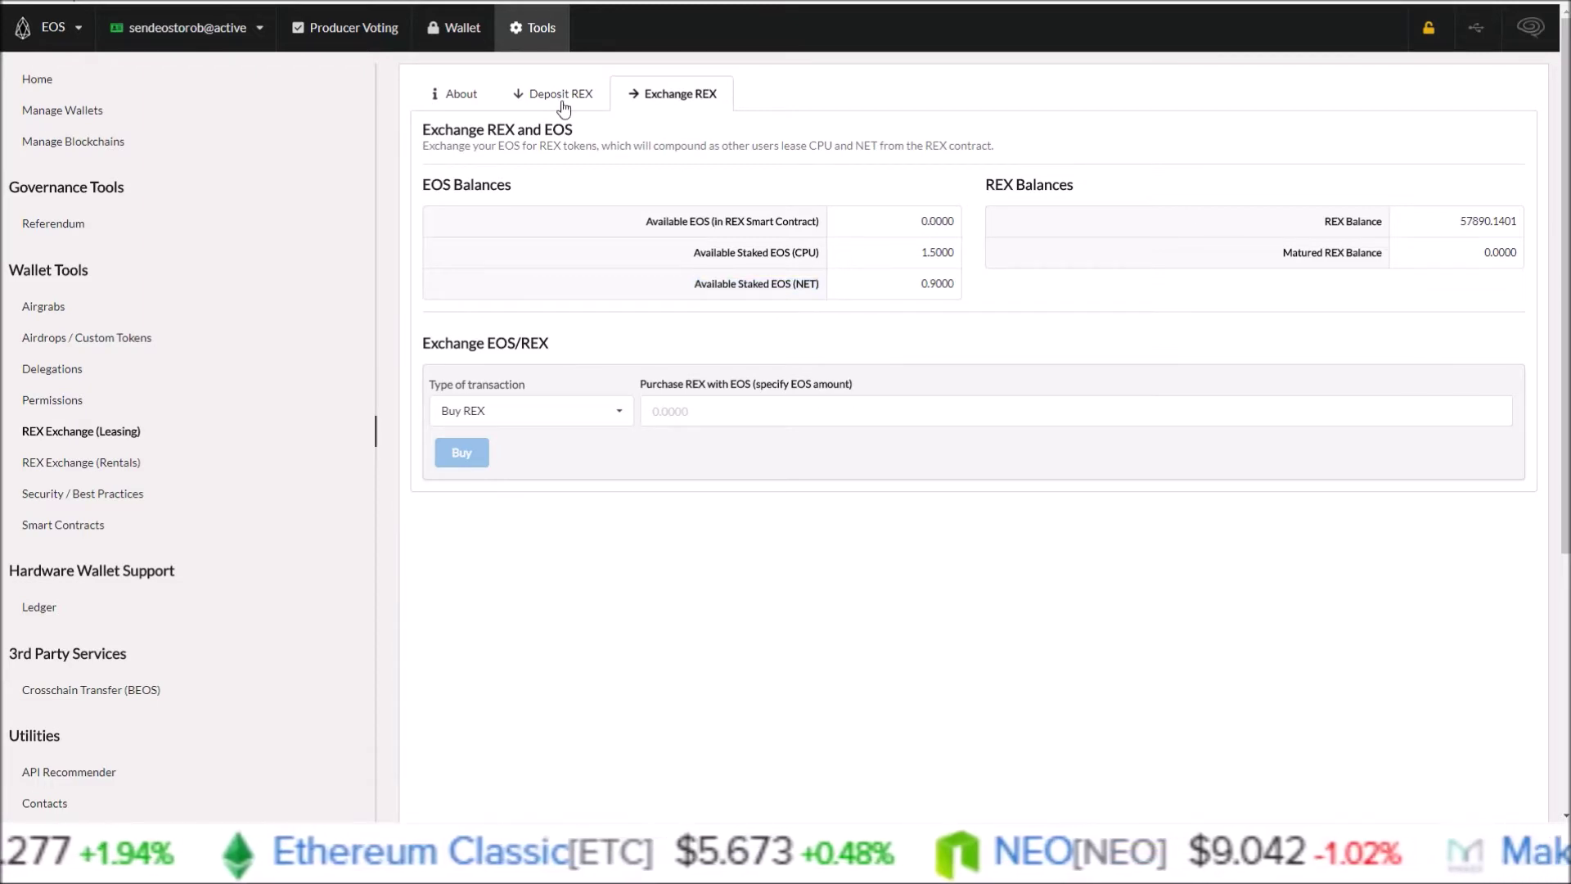
pyautogui.moveTo(725, 222); pyautogui.dragTo(809, 223)
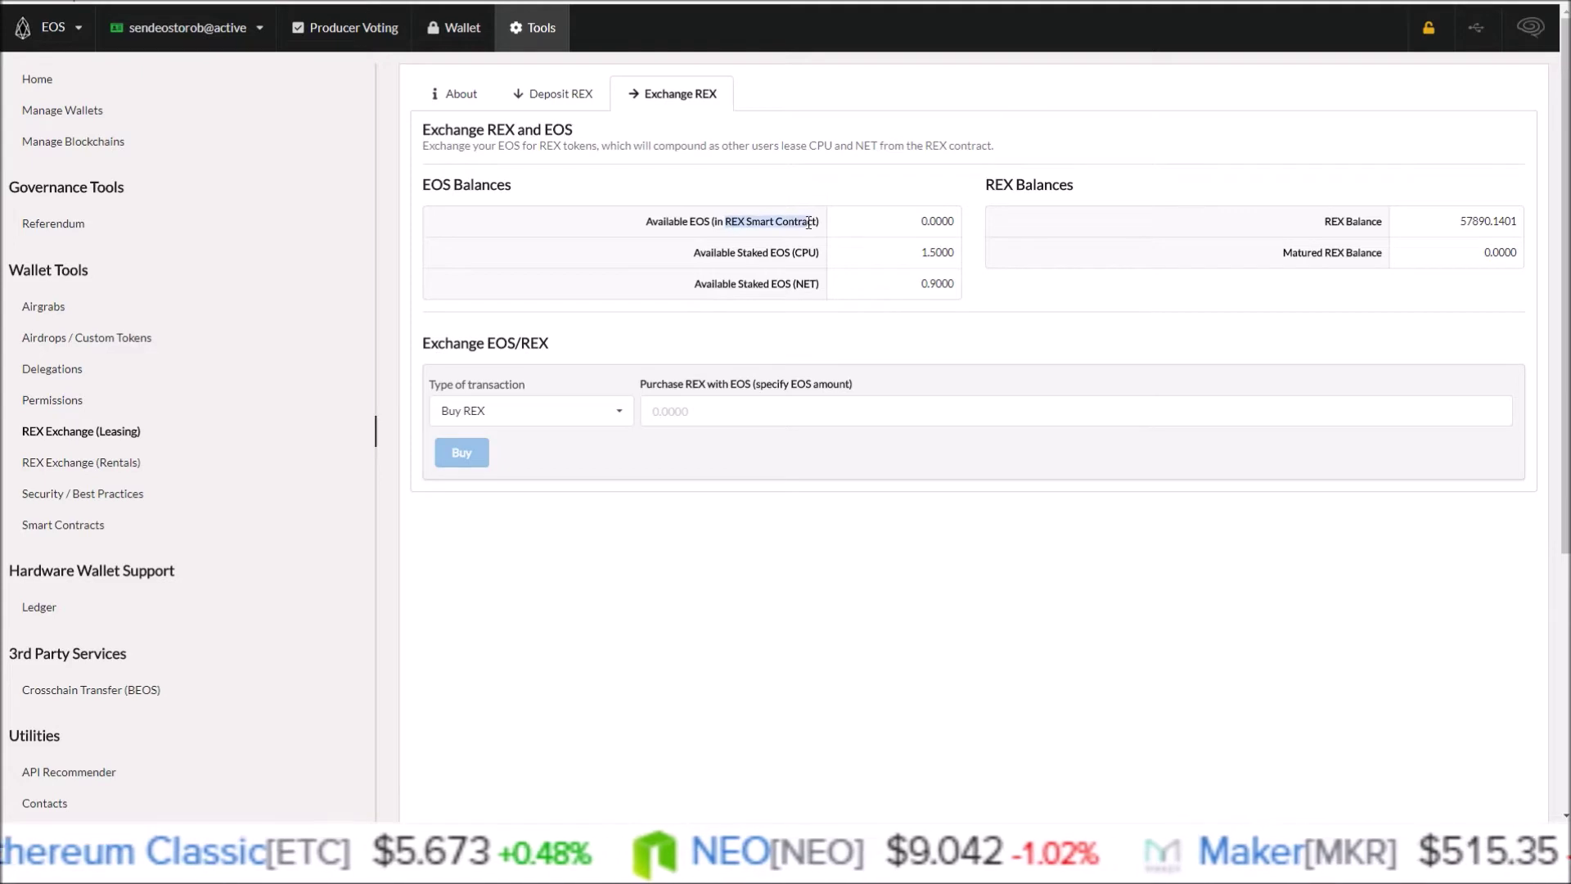
# - Deposit 1 EOS of the 1.9029 available into the REX contract and confirm the transaction
pyautogui.click(545, 96)
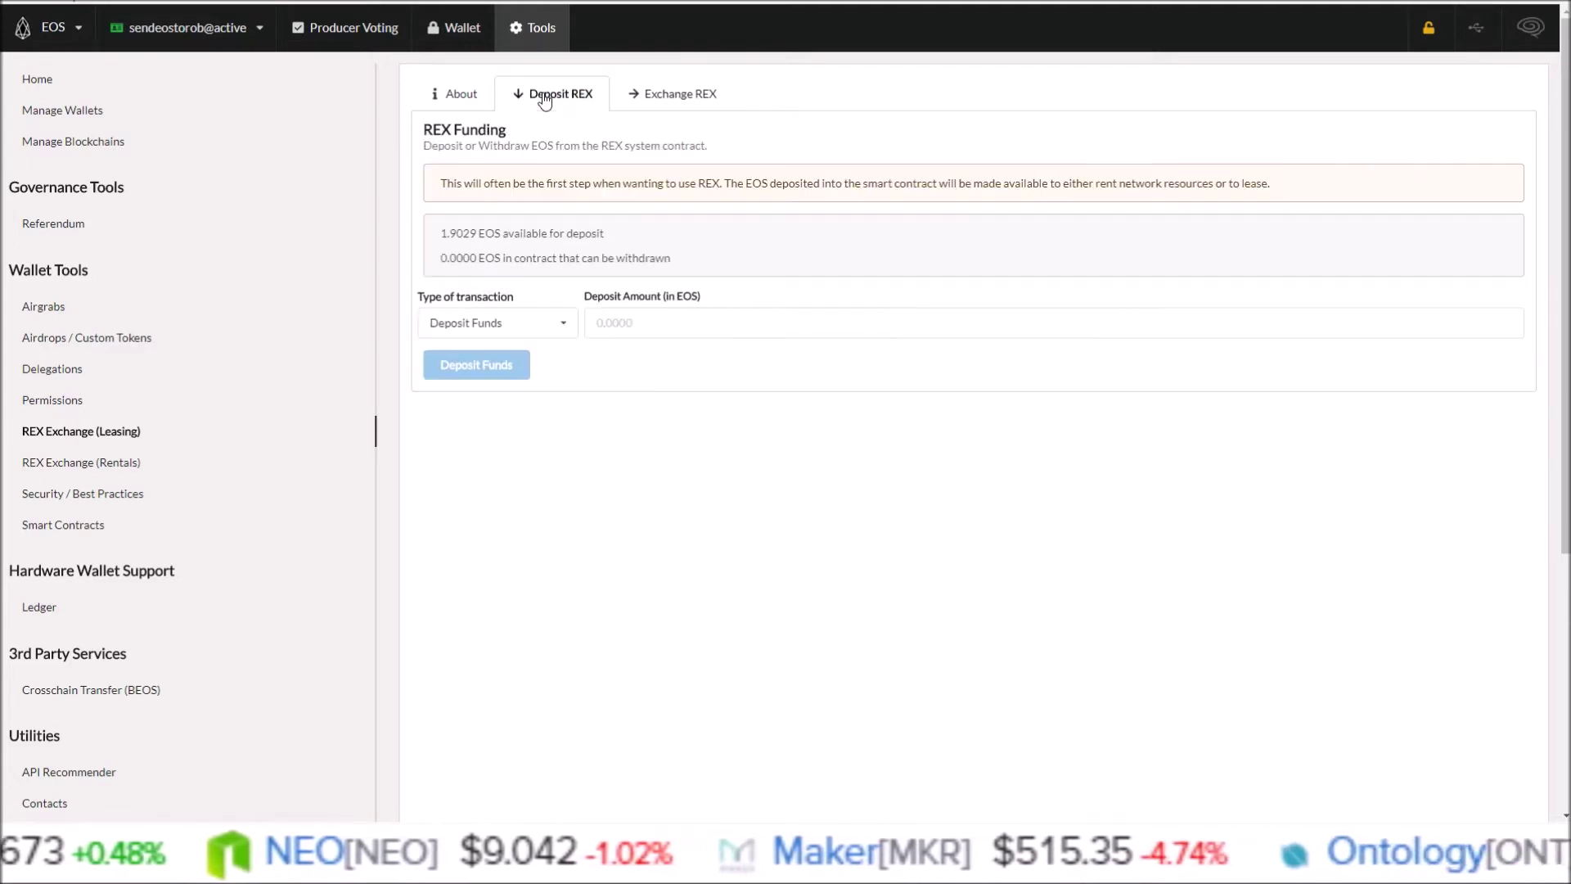
pyautogui.moveTo(440, 233); pyautogui.dragTo(618, 239)
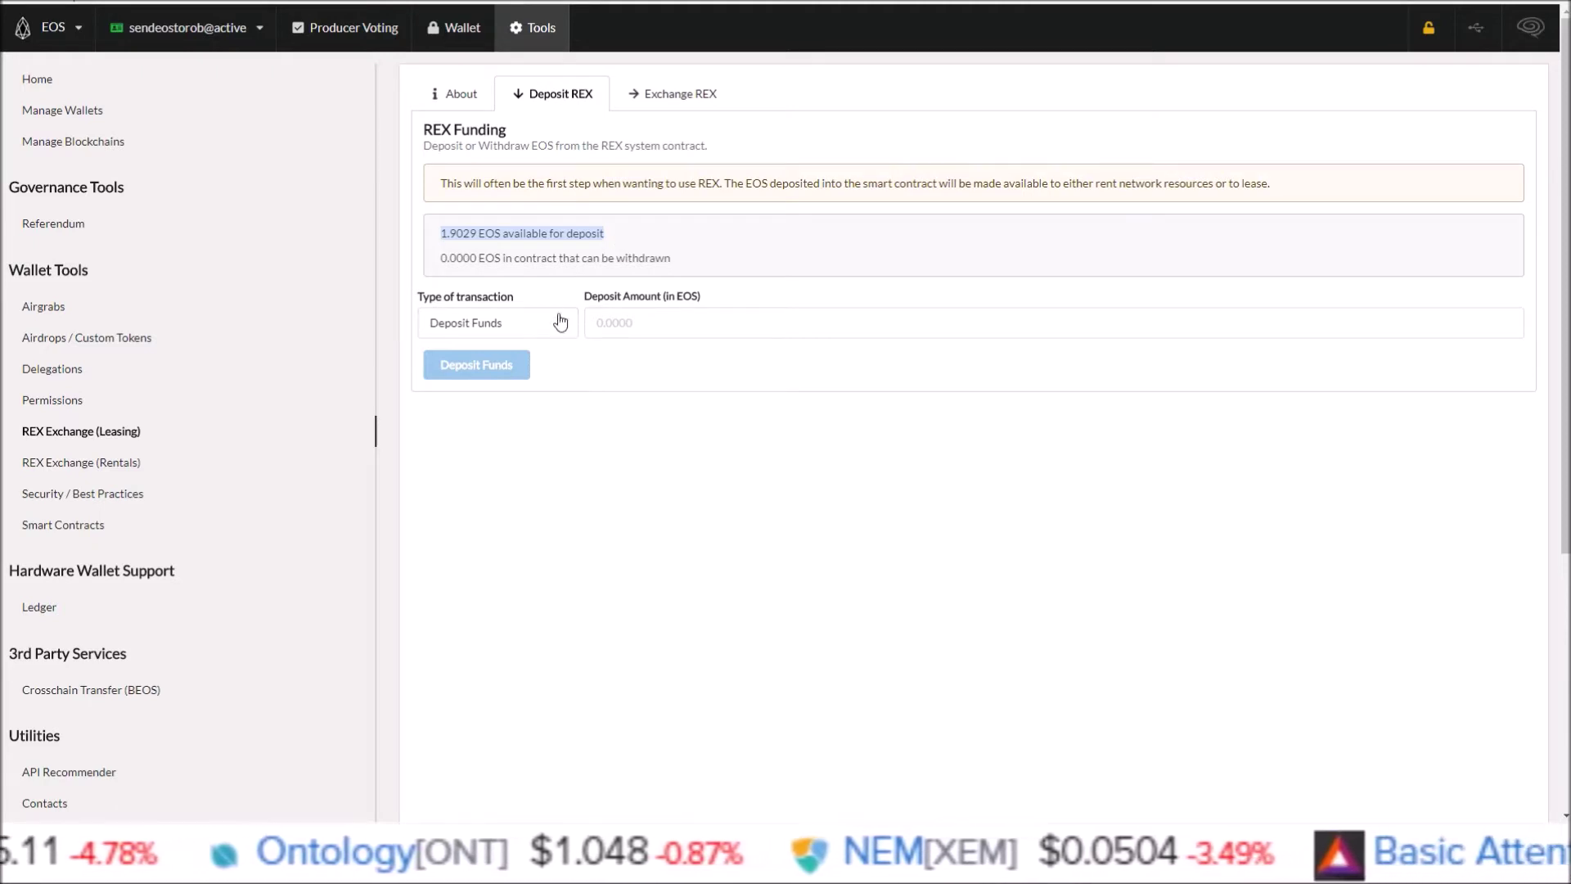
pyautogui.click(481, 328)
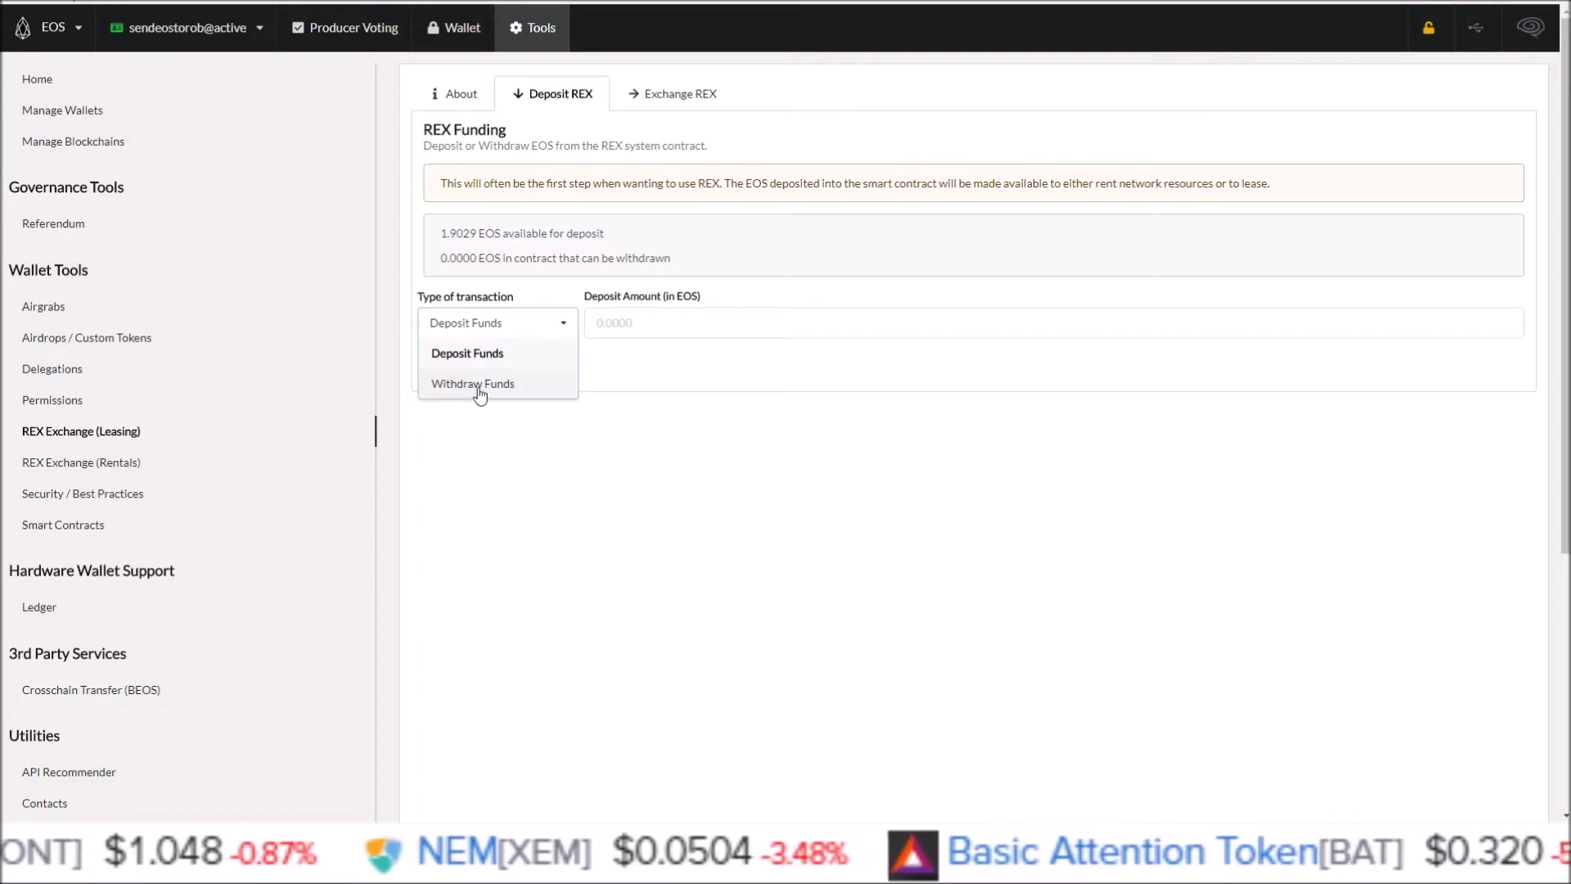
pyautogui.click(482, 353)
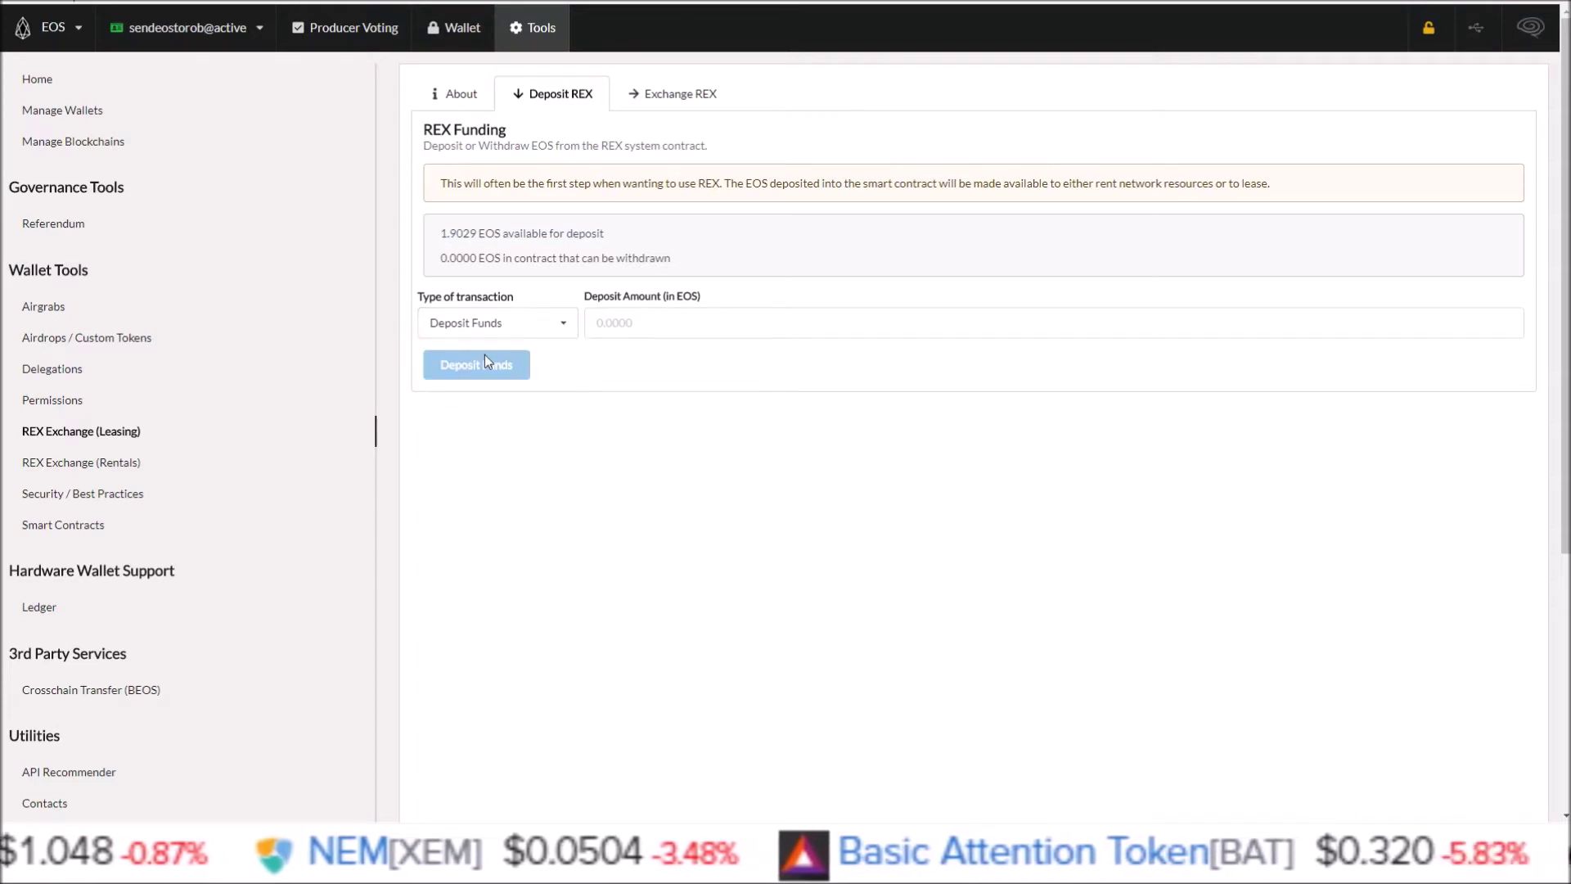
pyautogui.click(616, 324)
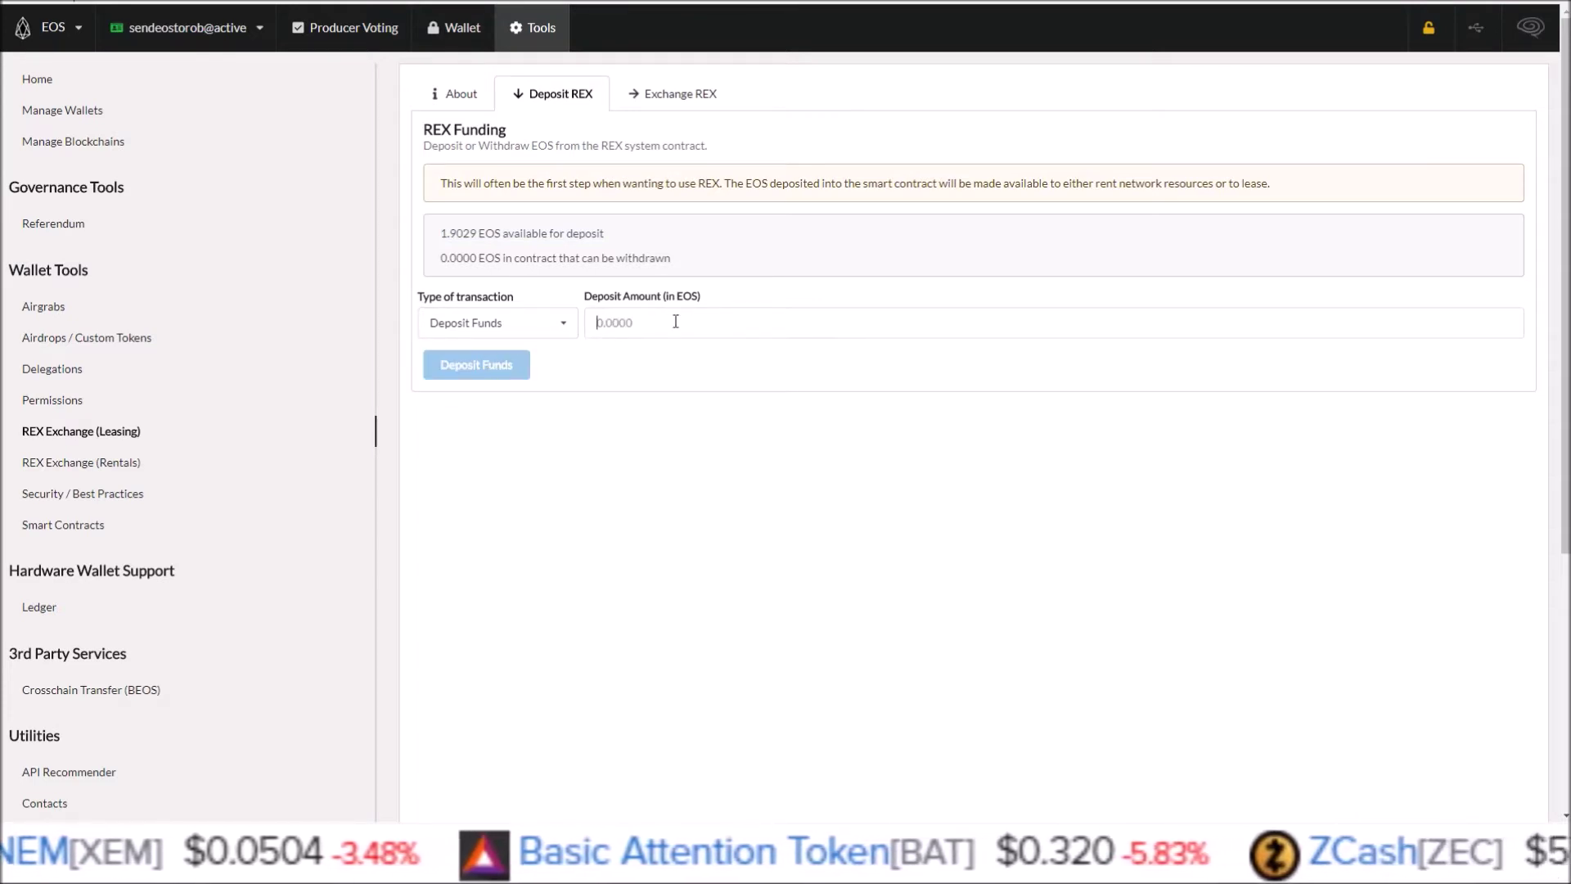
pyautogui.write('1')
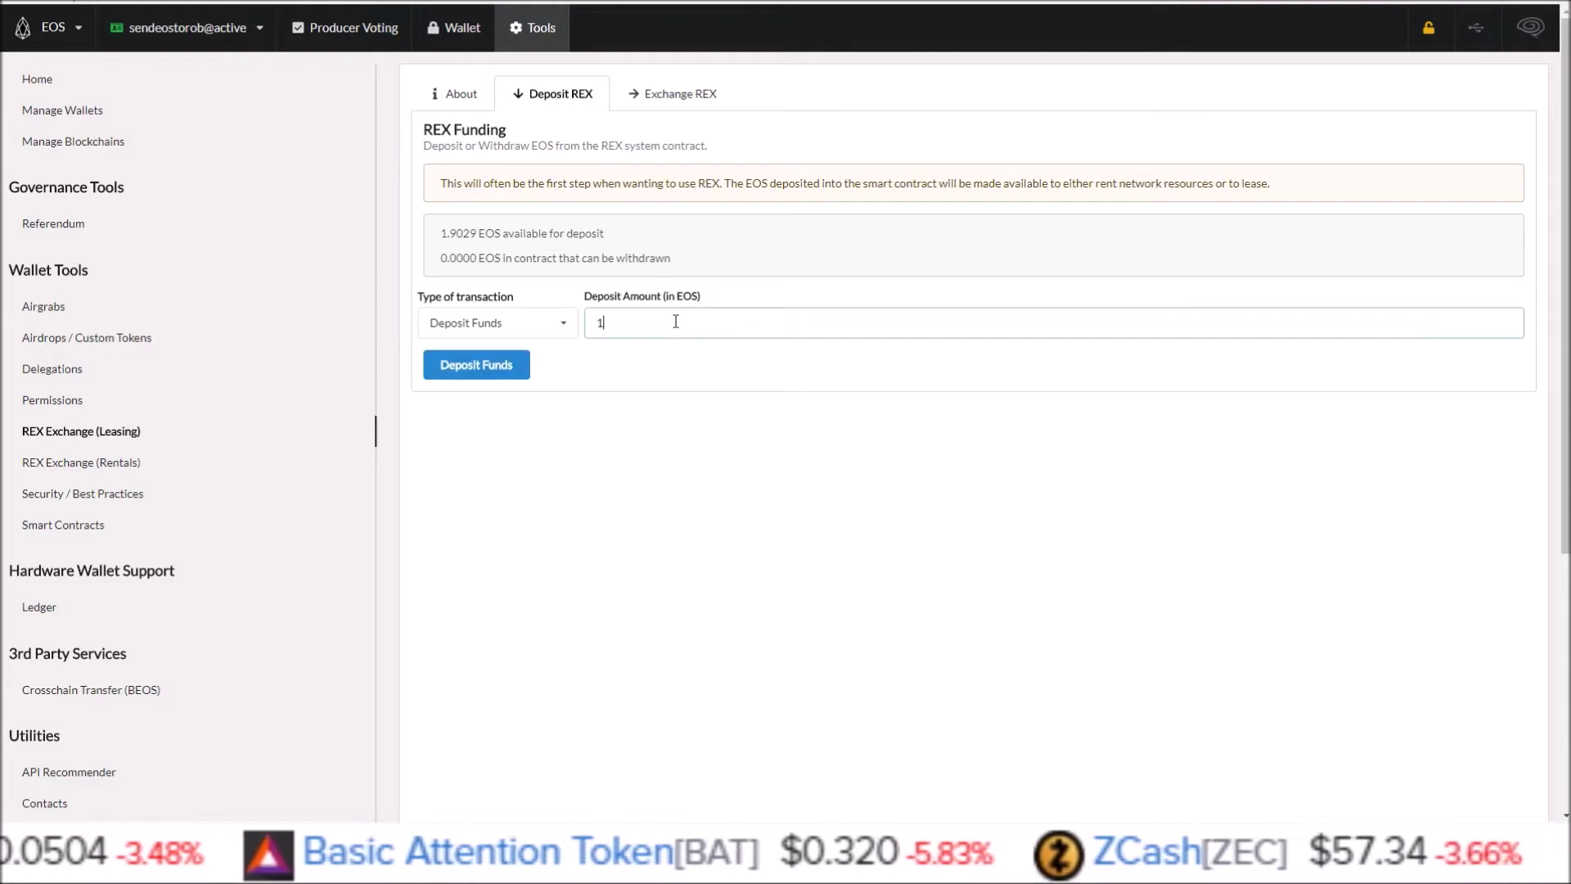
pyautogui.click(498, 365)
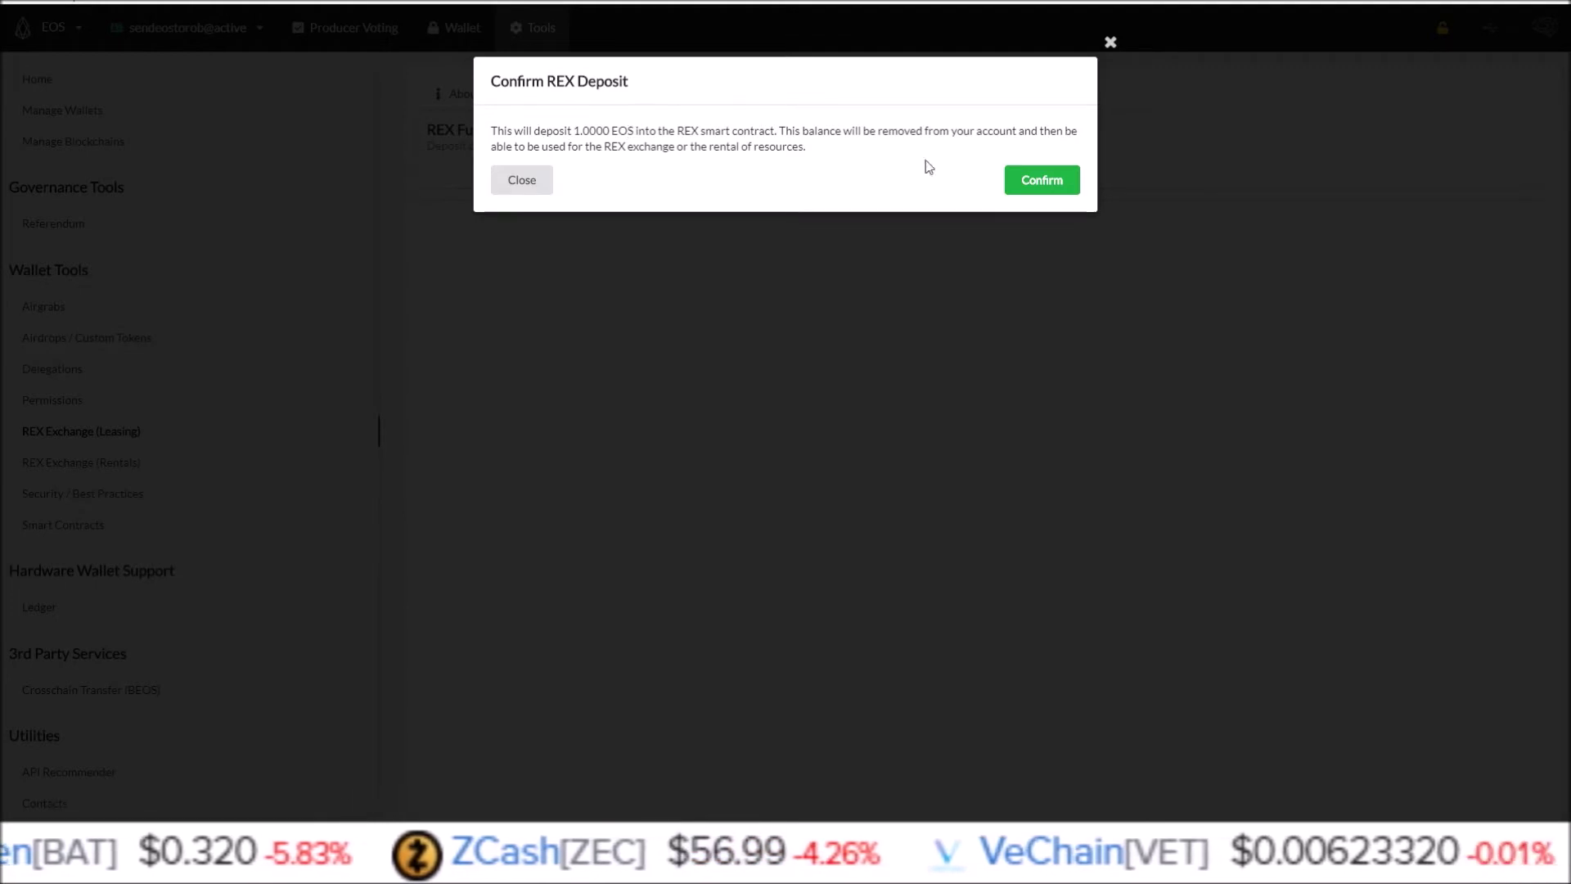
pyautogui.click(1034, 187)
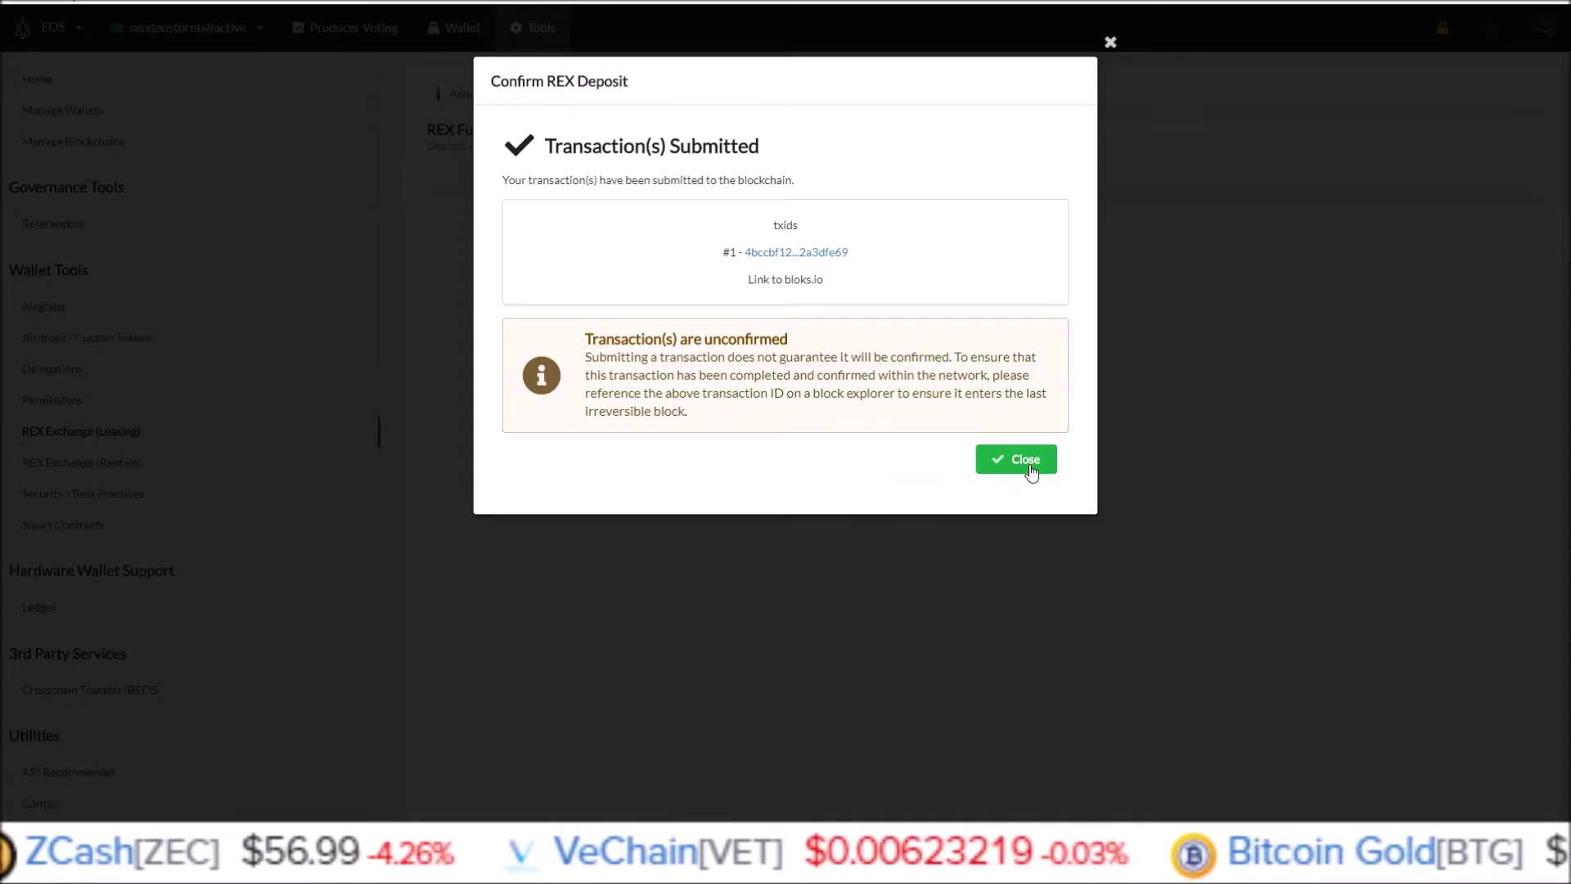
pyautogui.click(1027, 460)
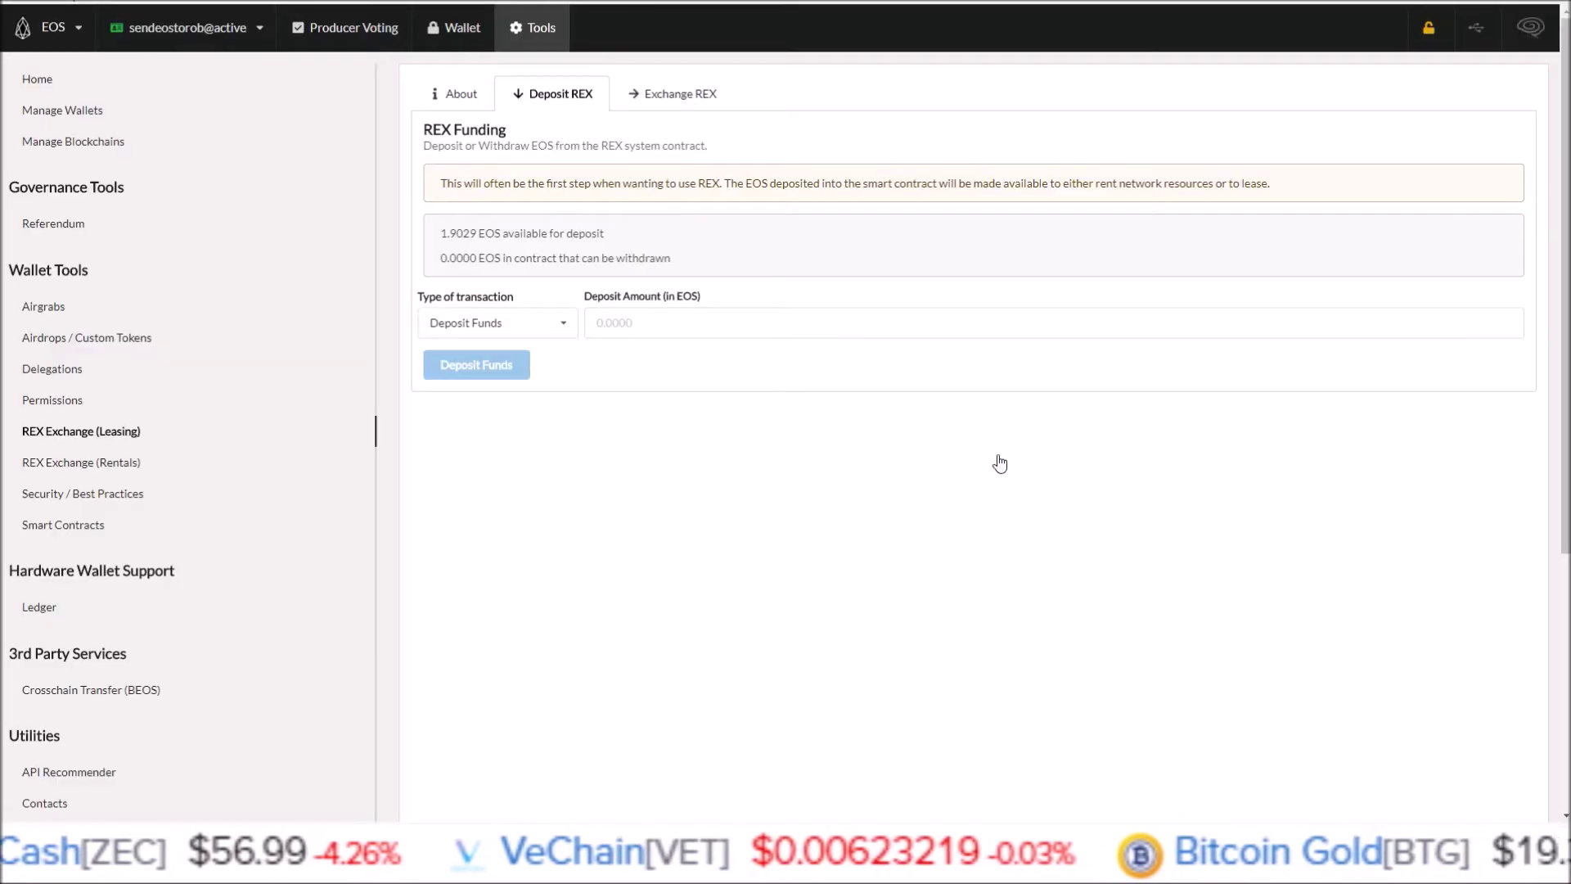
# - Check the Exchange REX and Deposit REX tabs, noting 1.0000 EOS is now withdrawable
pyautogui.click(651, 96)
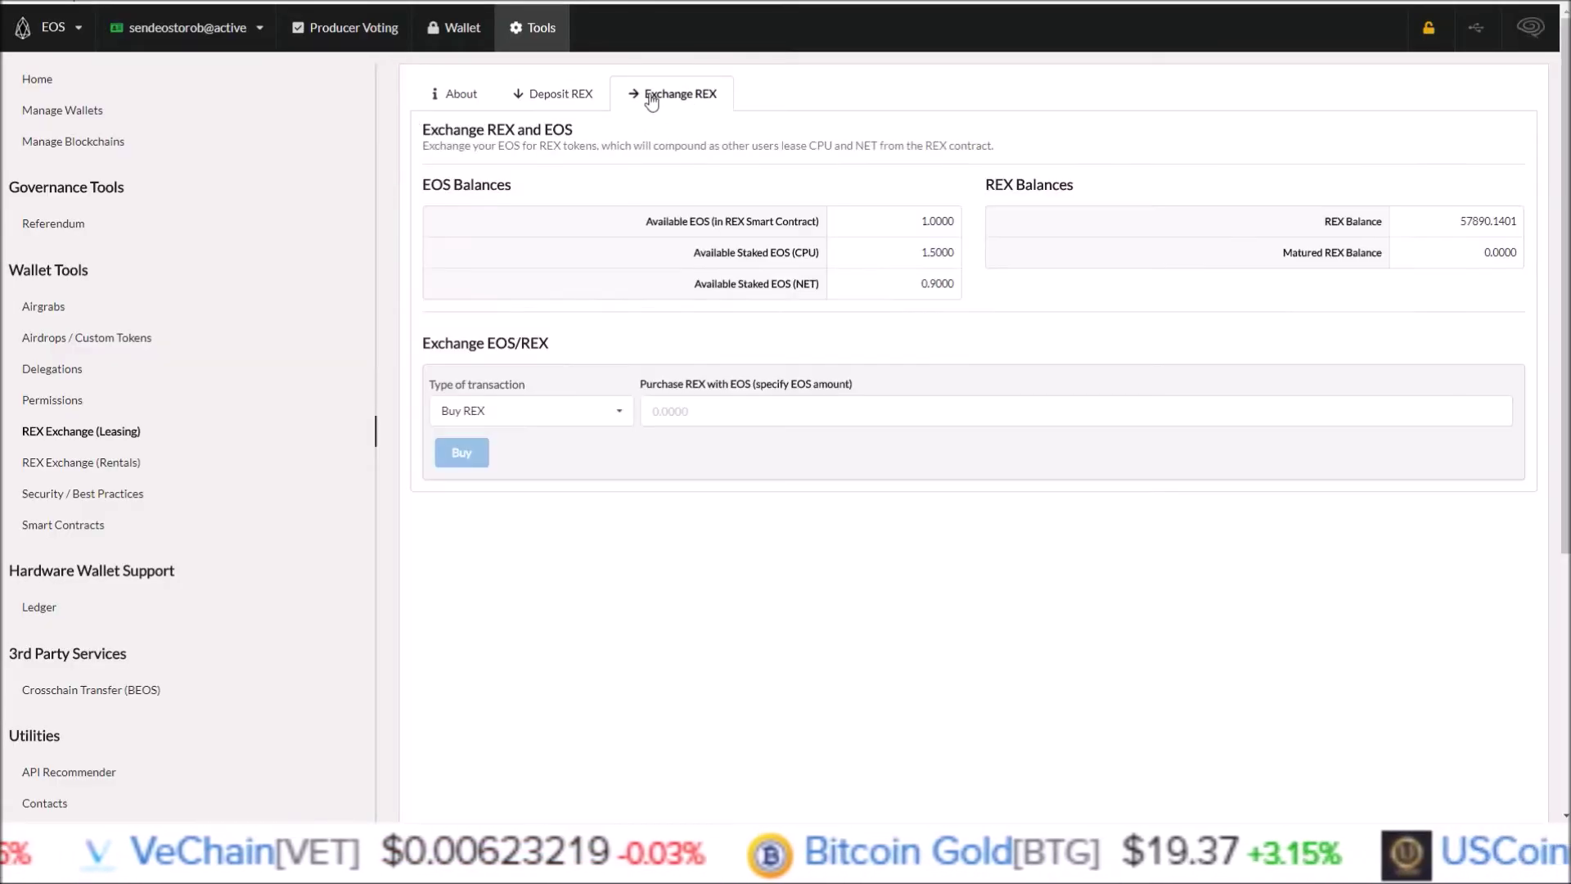
pyautogui.moveTo(648, 216); pyautogui.dragTo(829, 227)
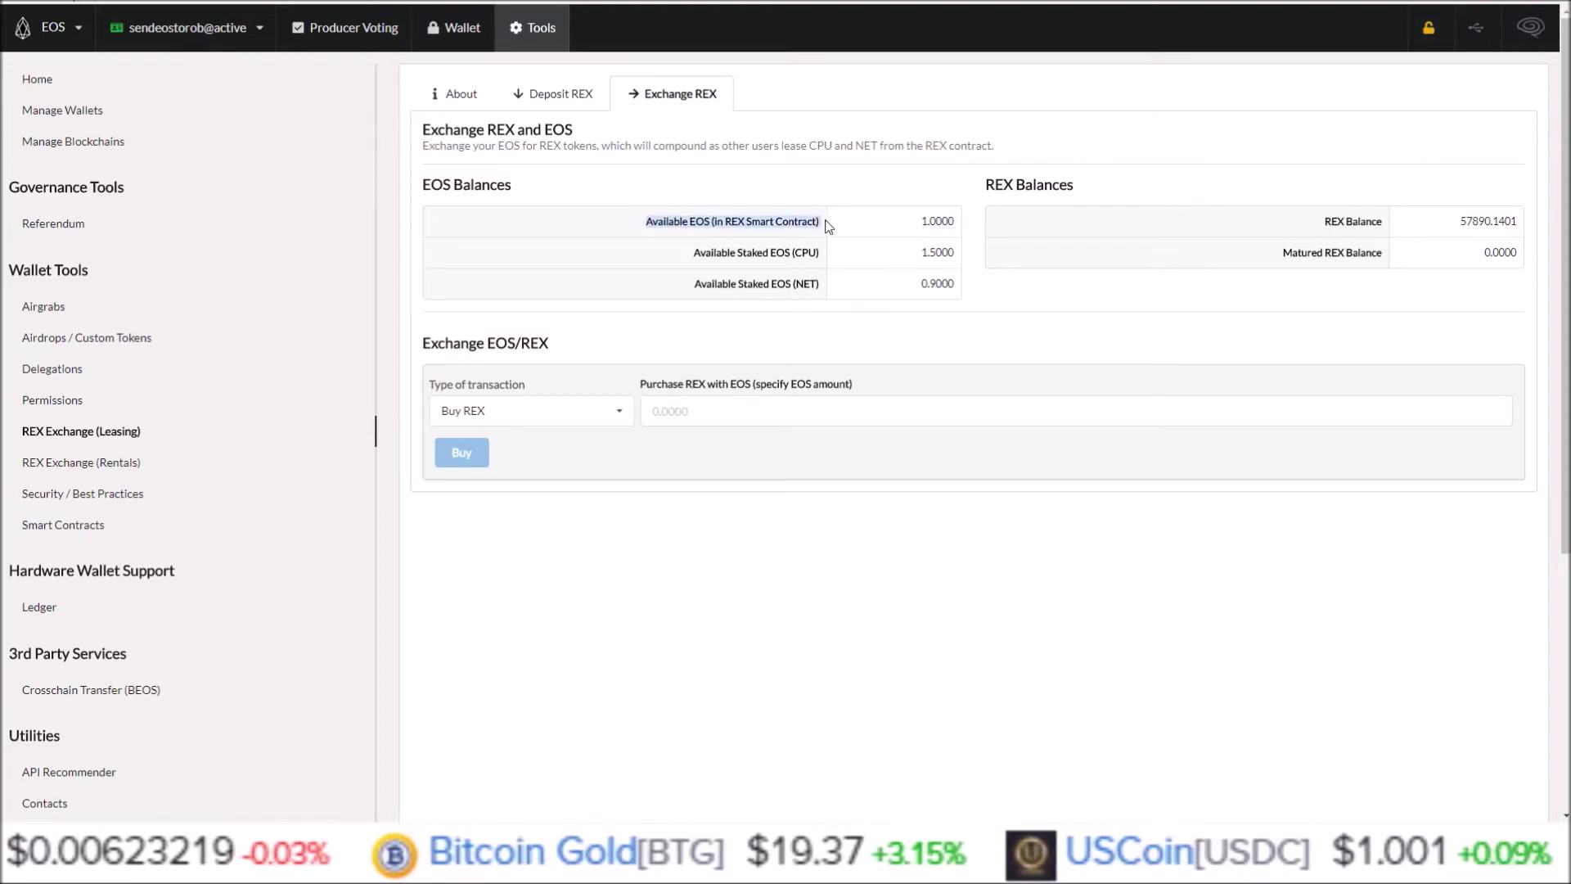
pyautogui.click(563, 95)
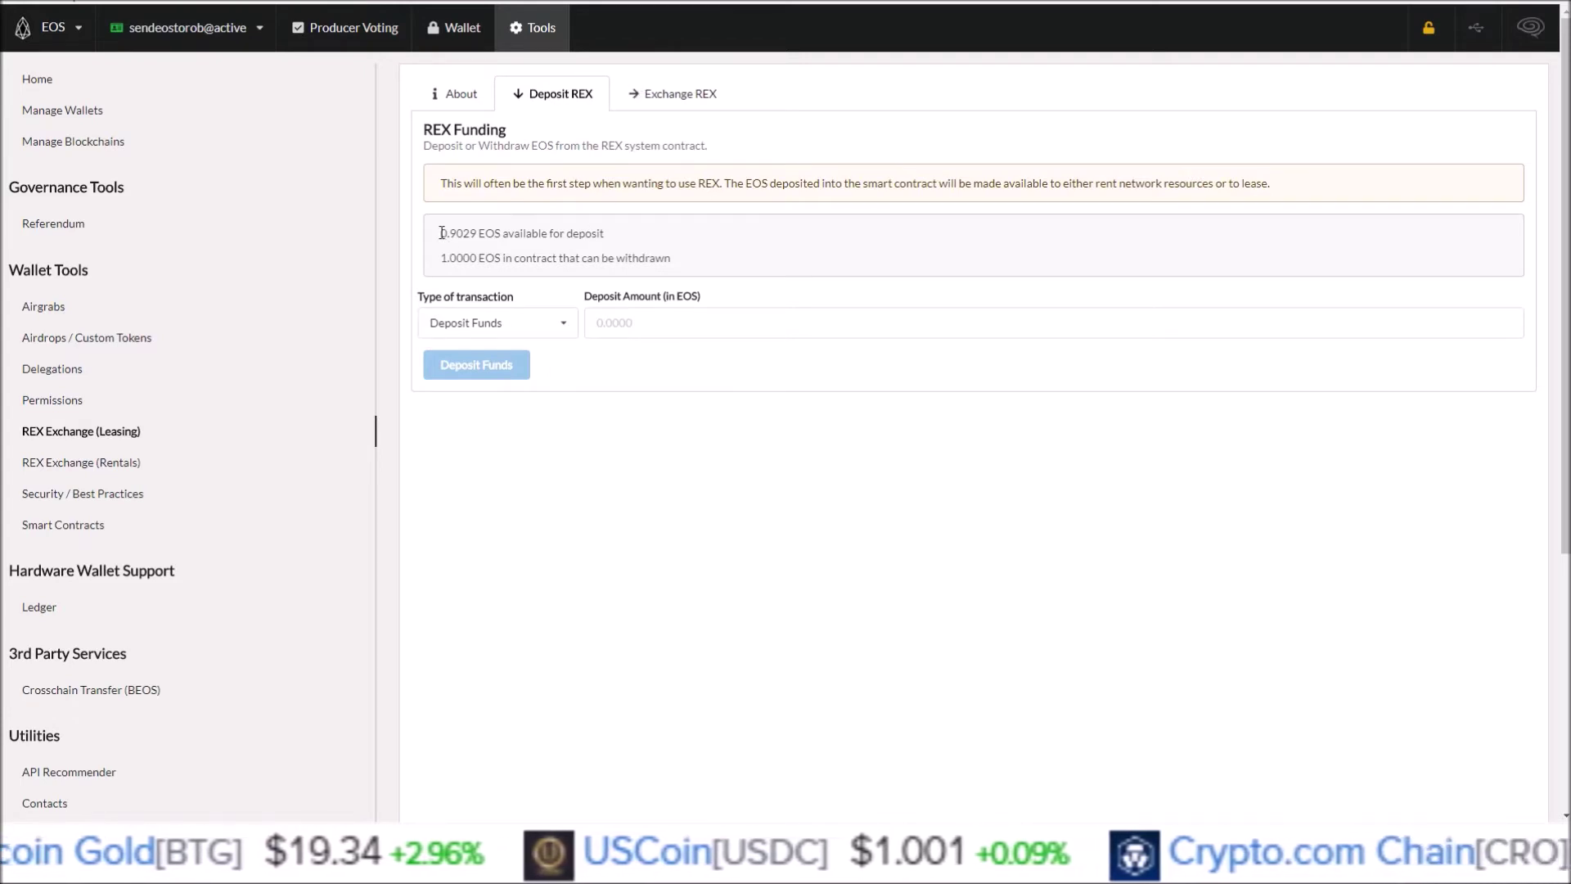
pyautogui.moveTo(439, 233); pyautogui.dragTo(611, 235)
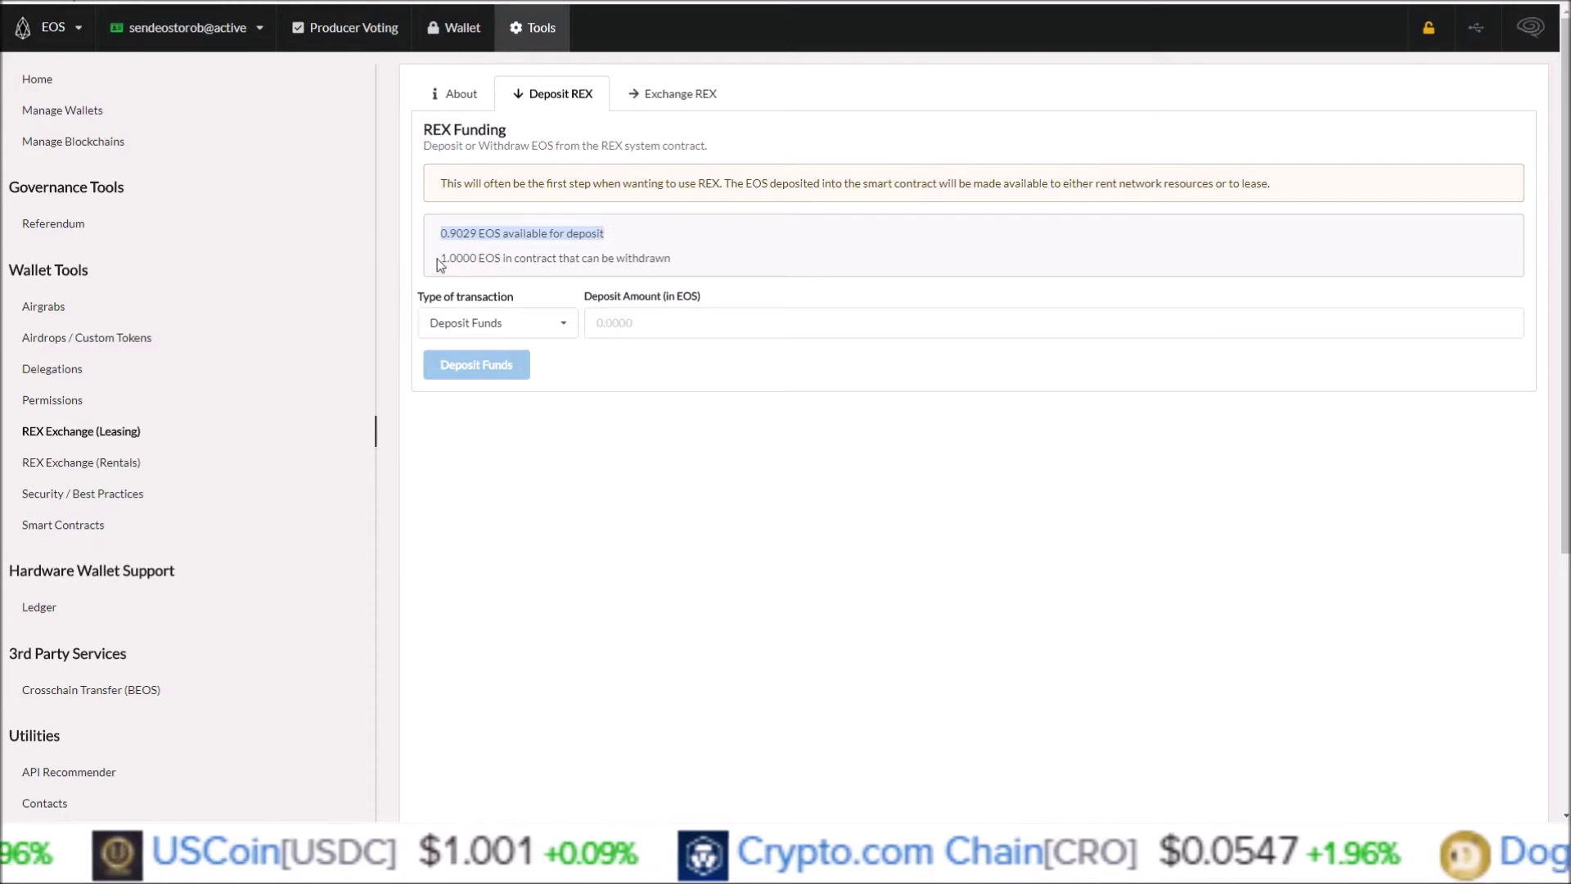
pyautogui.moveTo(439, 258); pyautogui.dragTo(666, 258)
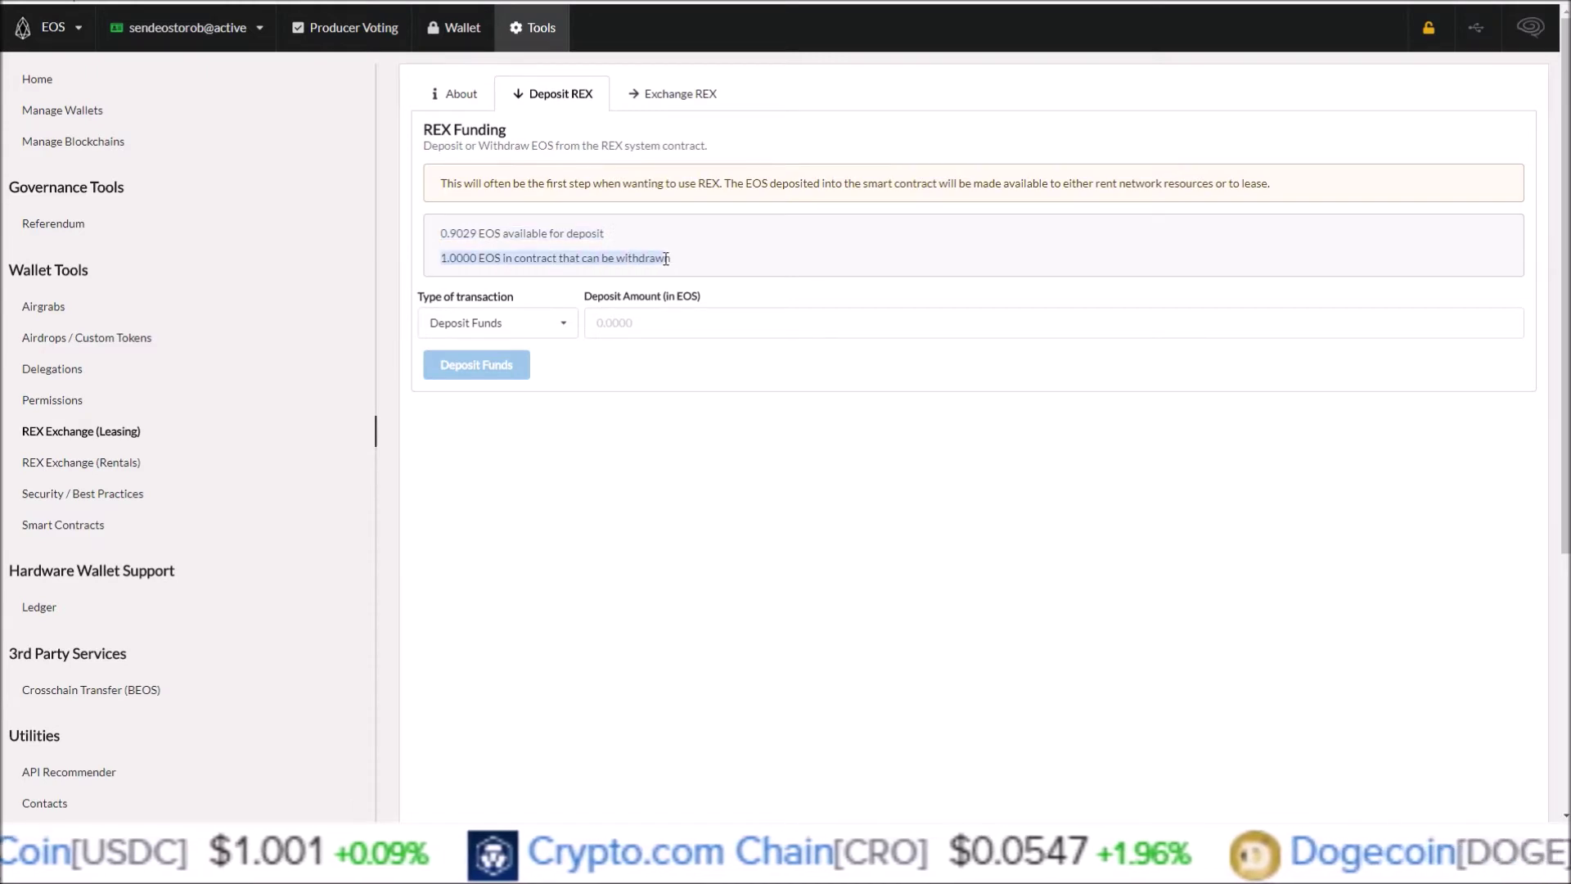
# - Highlight the 1.0000 EOS contract balance and the staked CPU and NET rows on Exchange REX
pyautogui.click(678, 97)
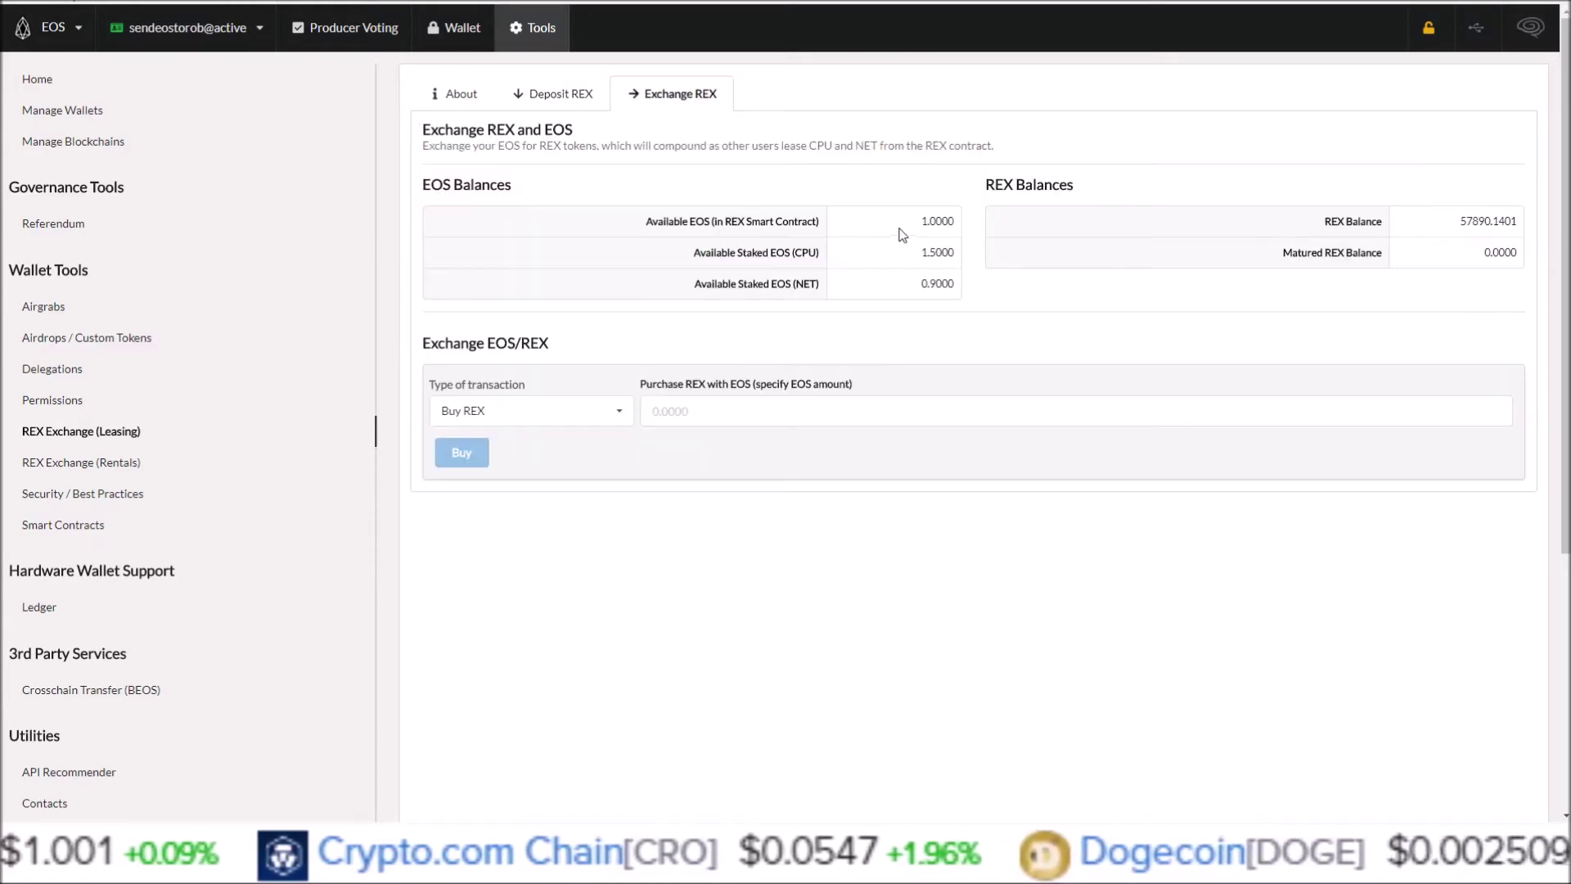
pyautogui.moveTo(920, 222); pyautogui.dragTo(957, 224)
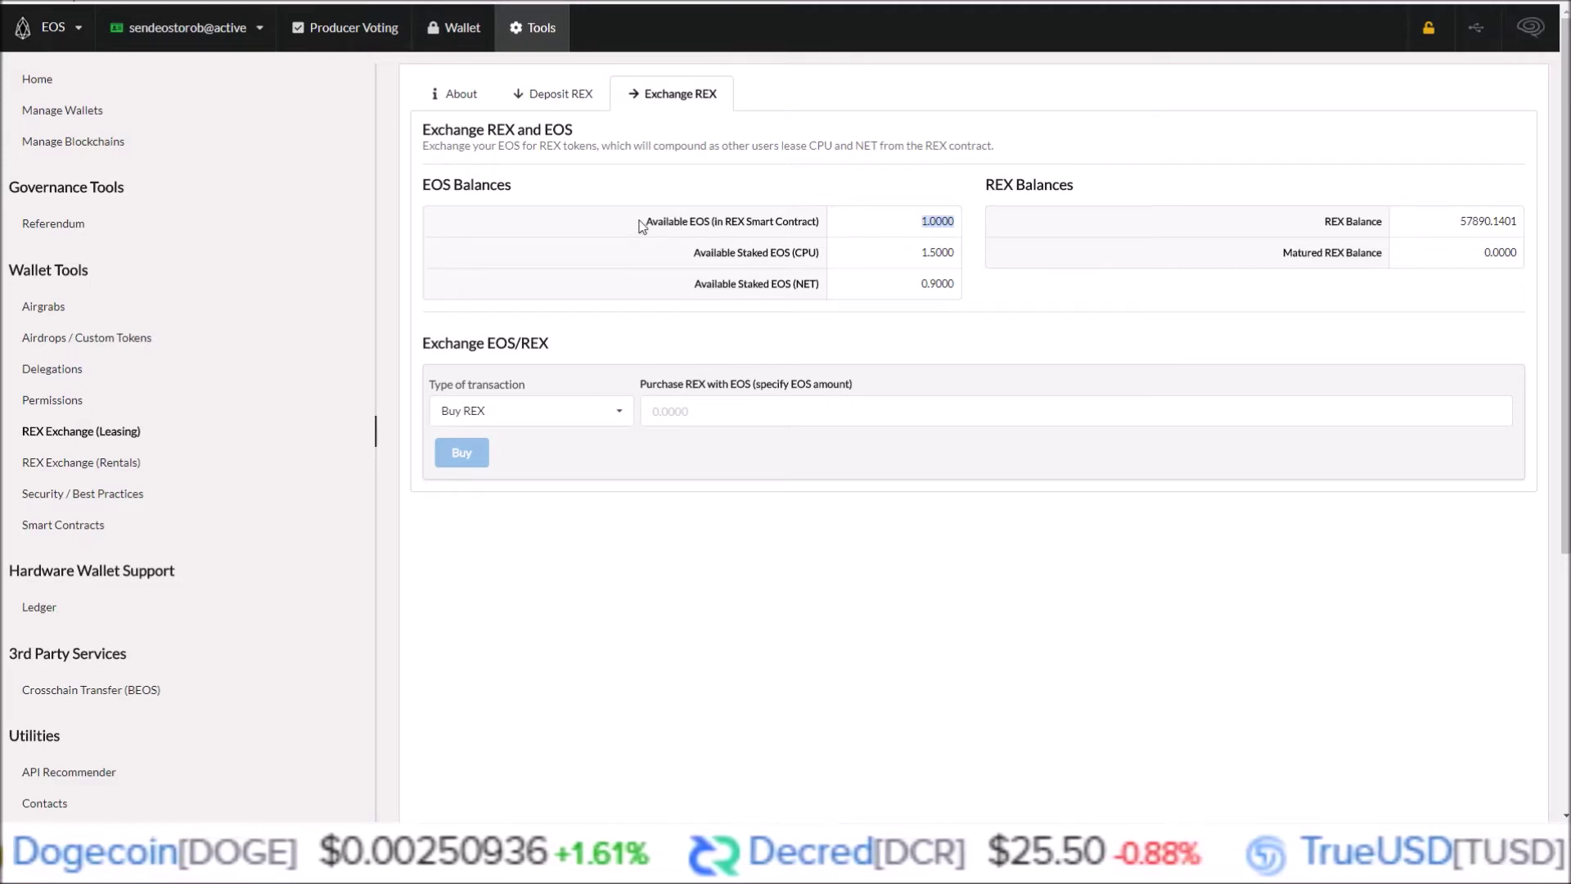
pyautogui.moveTo(644, 221); pyautogui.dragTo(954, 221)
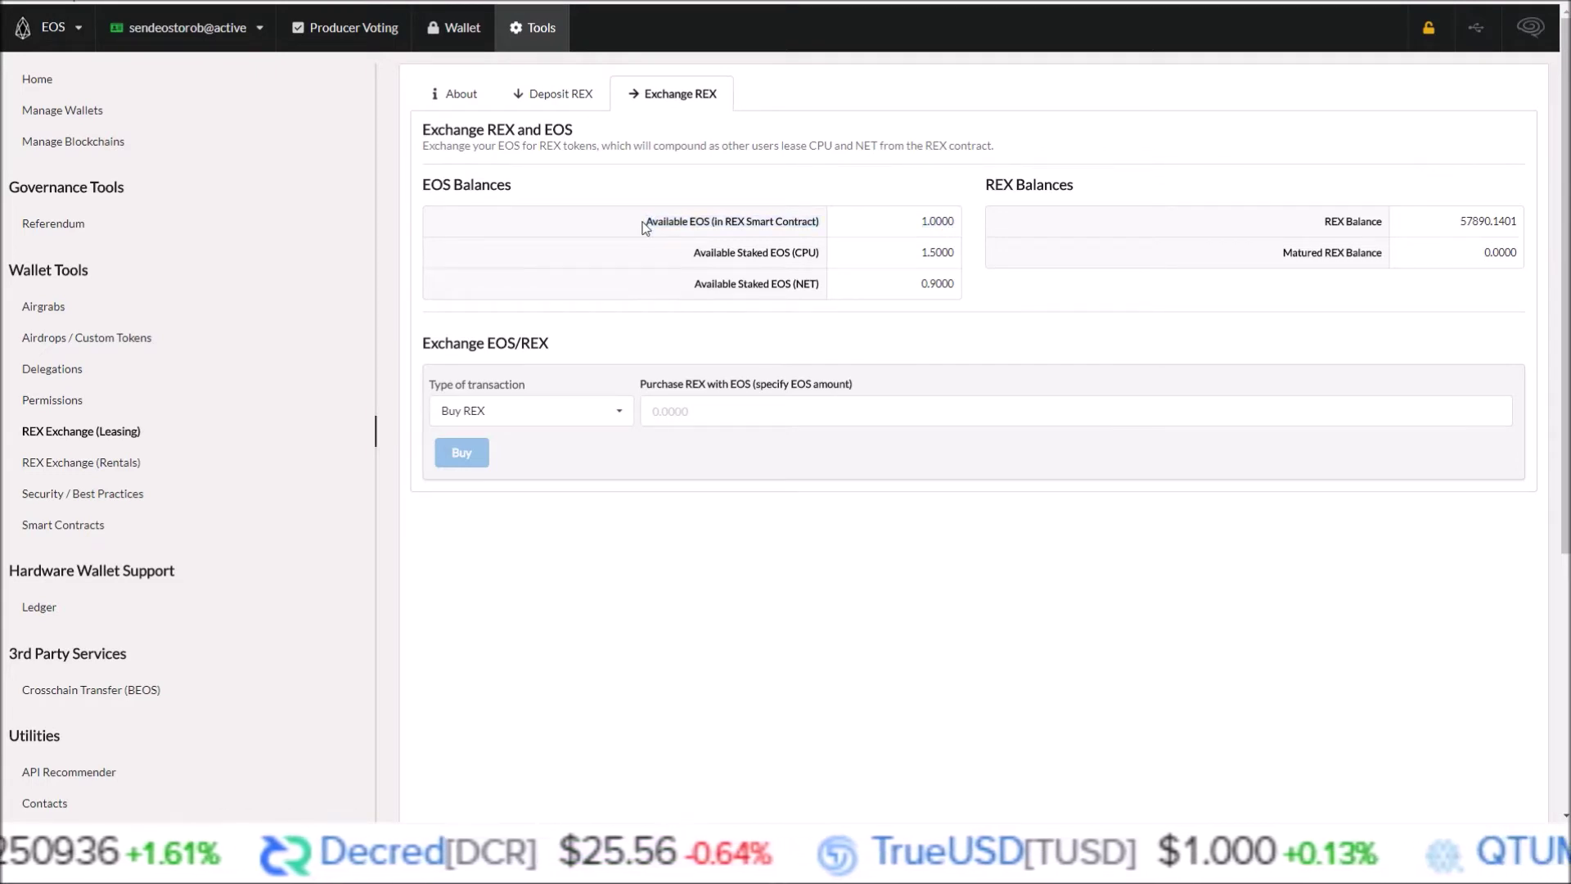
pyautogui.moveTo(645, 223); pyautogui.dragTo(911, 222)
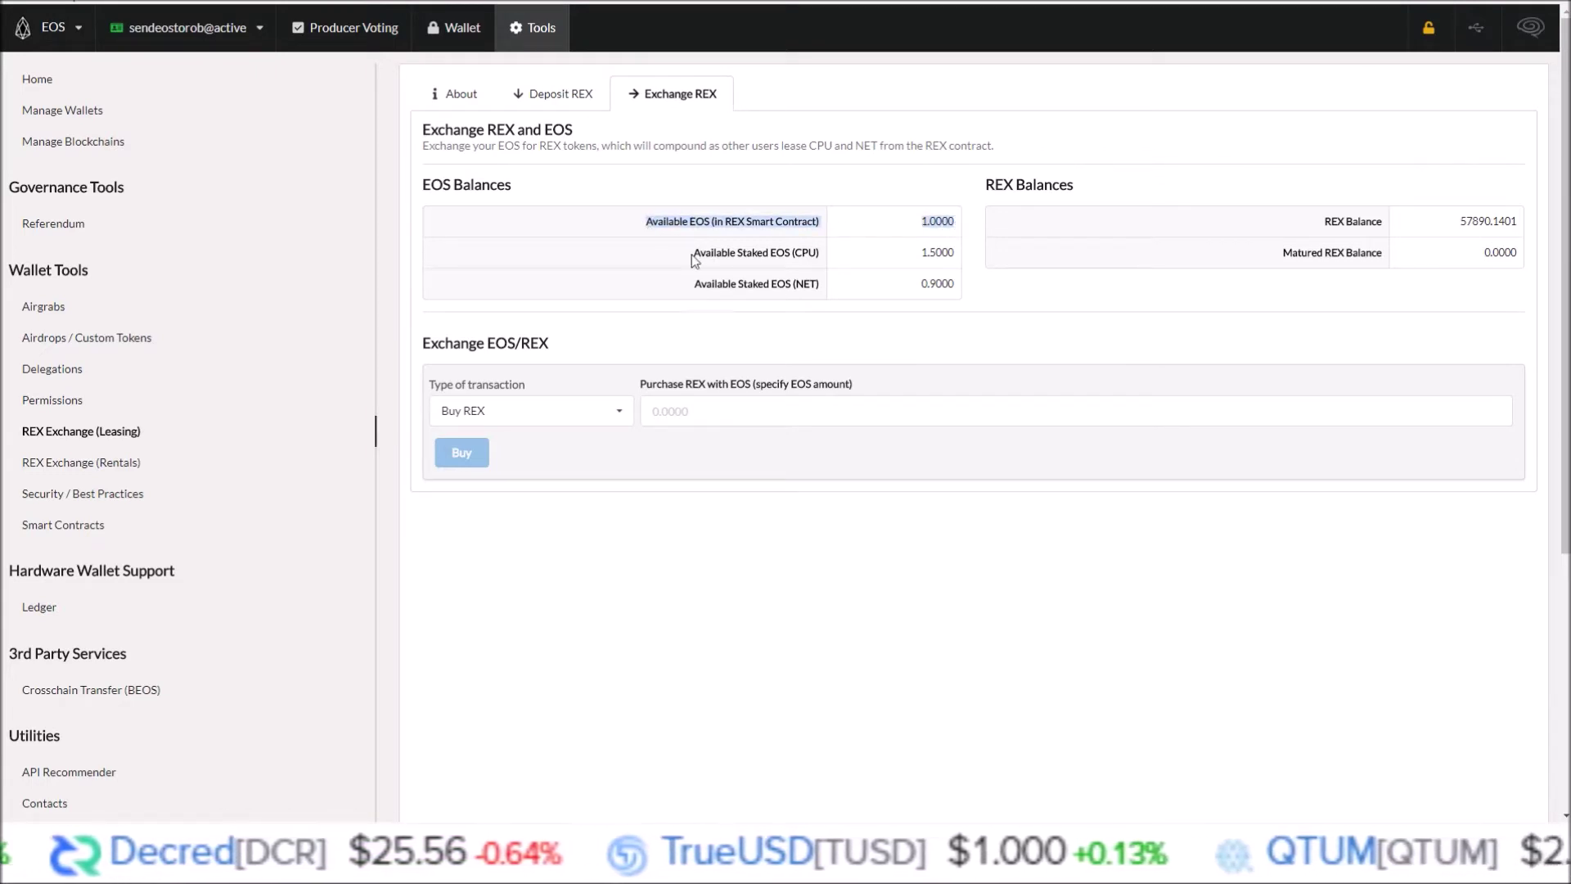
pyautogui.moveTo(692, 254); pyautogui.dragTo(820, 254)
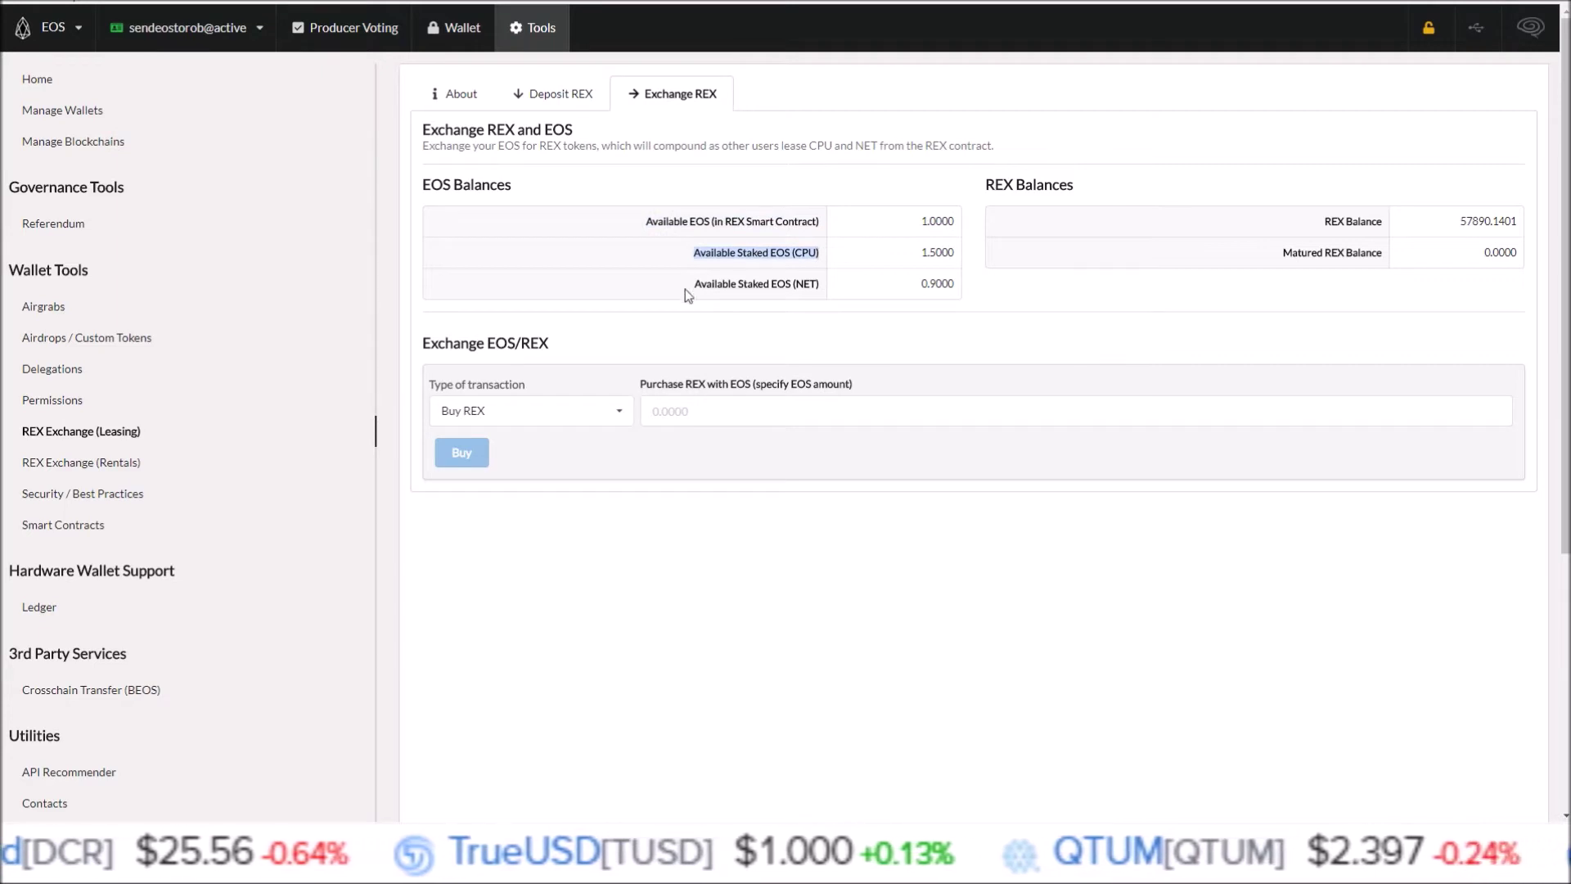
pyautogui.moveTo(692, 284); pyautogui.dragTo(821, 284)
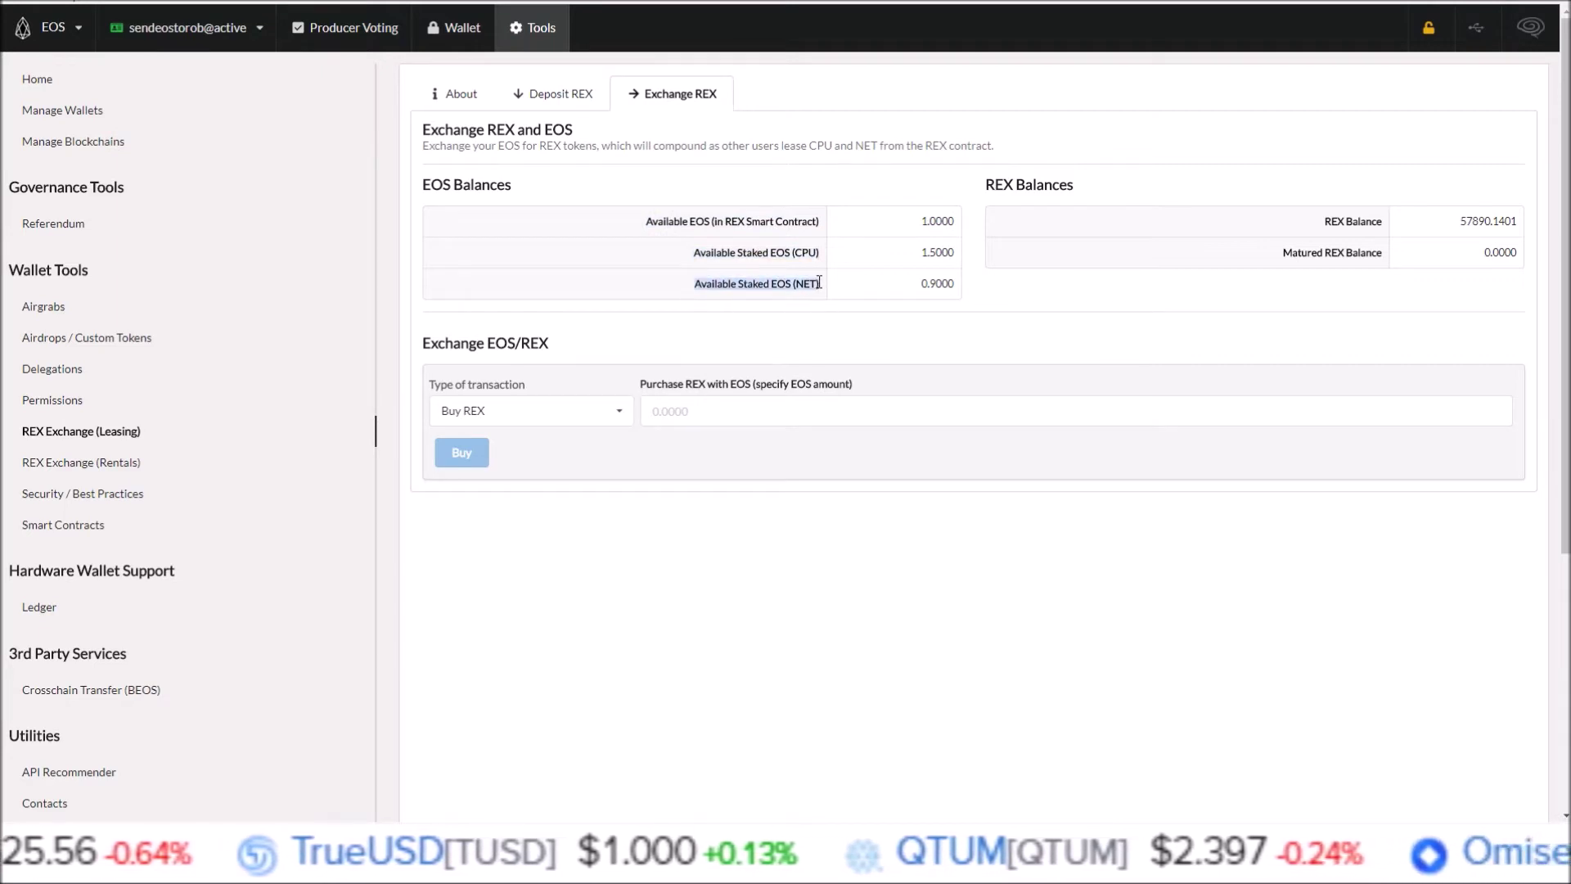
pyautogui.click(674, 256)
# - Buy REX with 1 EOS from the contract, raising the REX balance to 67887.7039
pyautogui.click(528, 413)
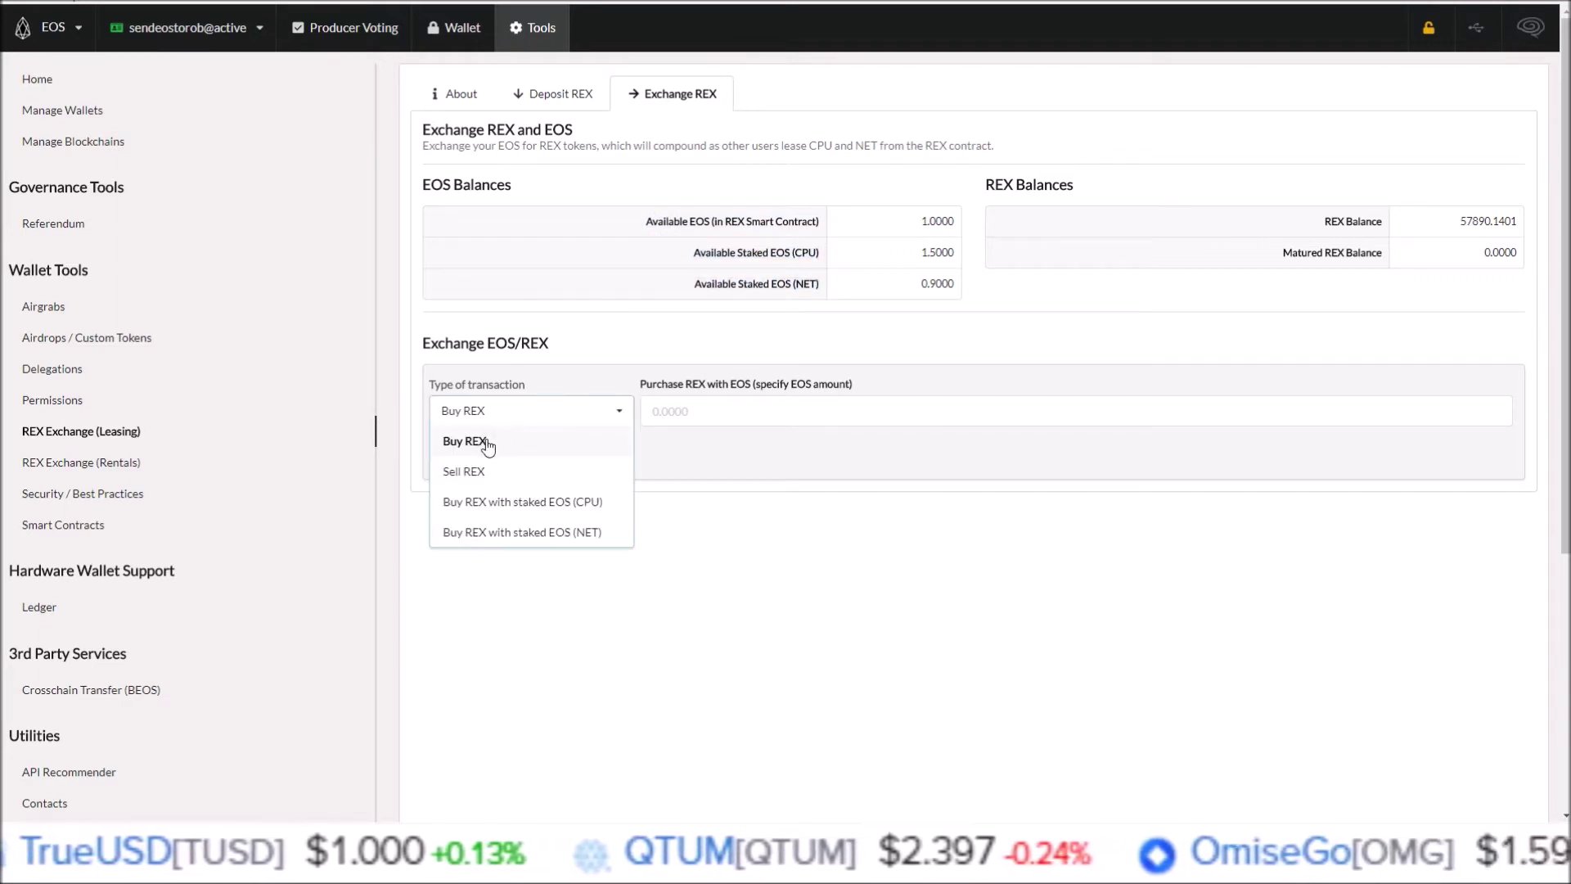
pyautogui.click(467, 442)
pyautogui.click(749, 415)
pyautogui.write('1')
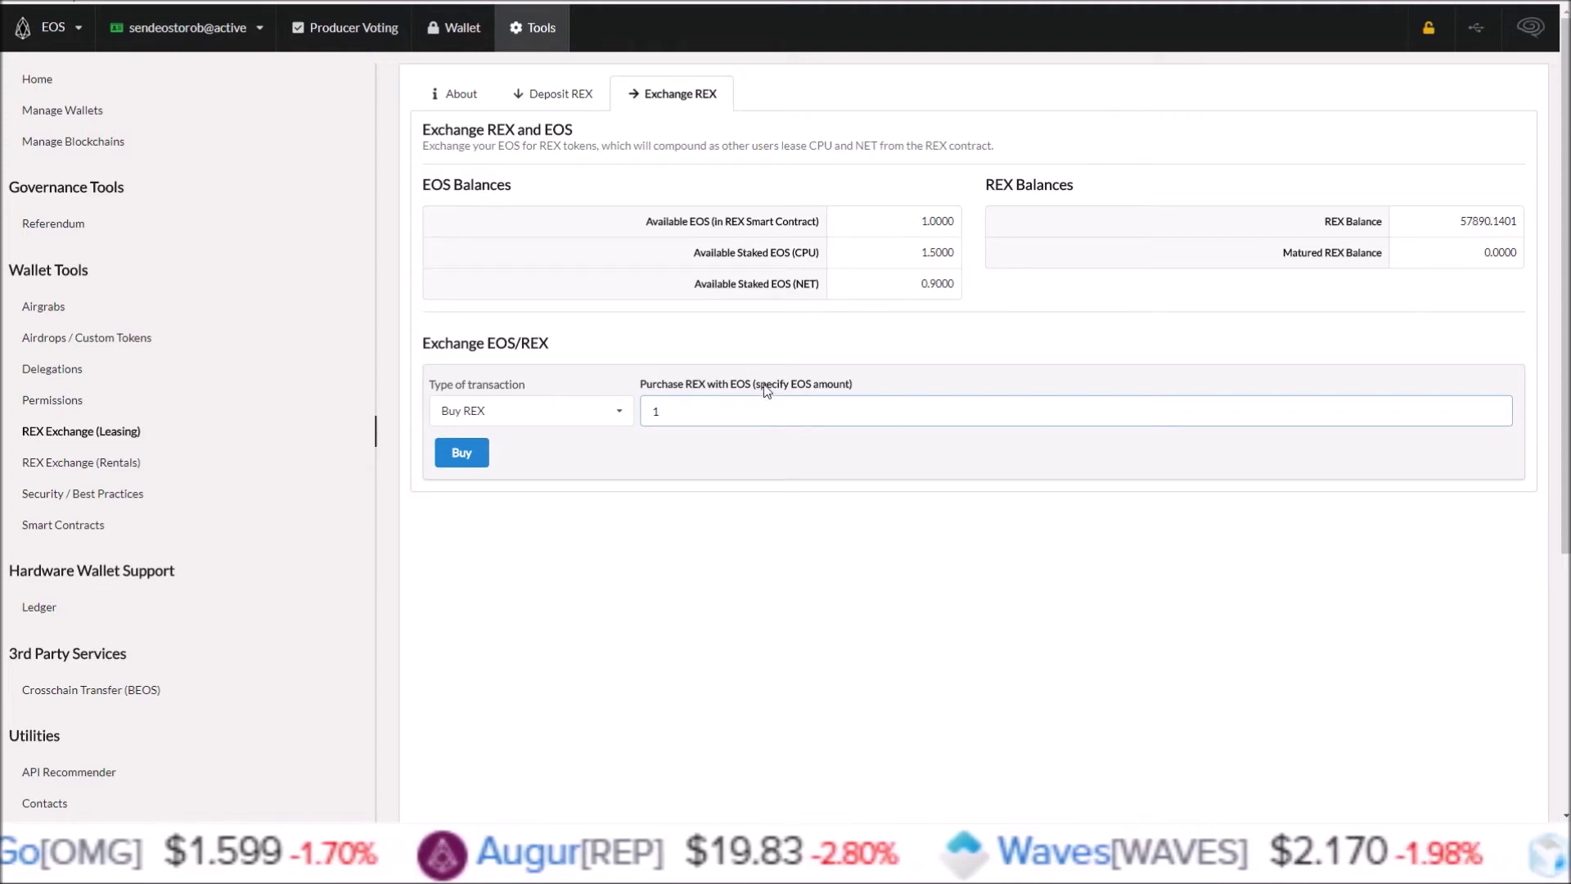
pyautogui.click(461, 455)
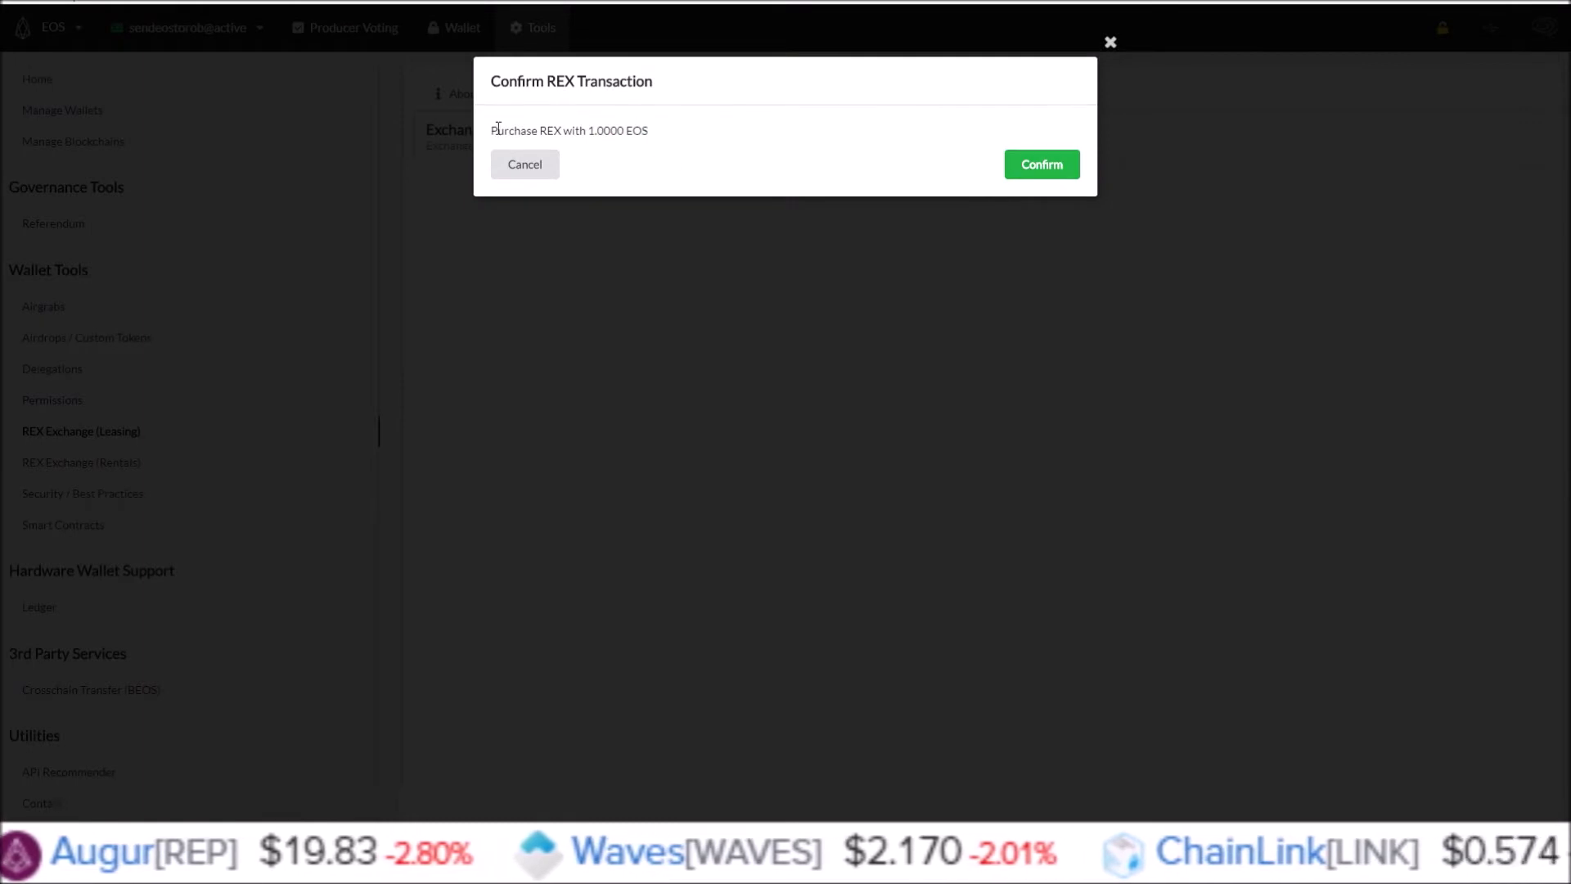
pyautogui.click(1026, 170)
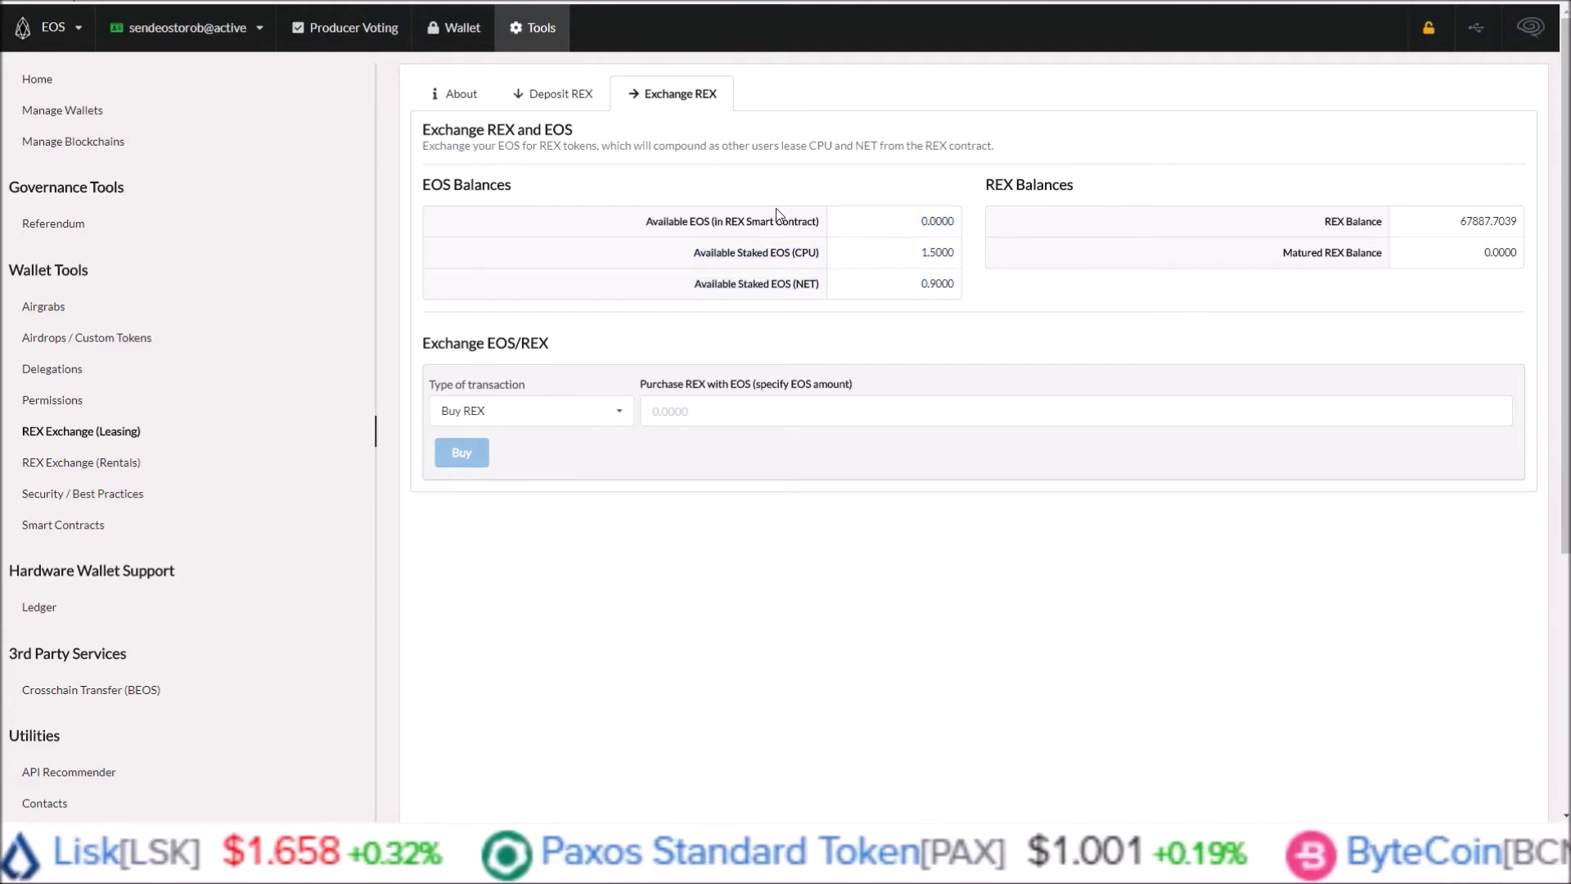
pyautogui.moveTo(1459, 225); pyautogui.dragTo(1526, 223)
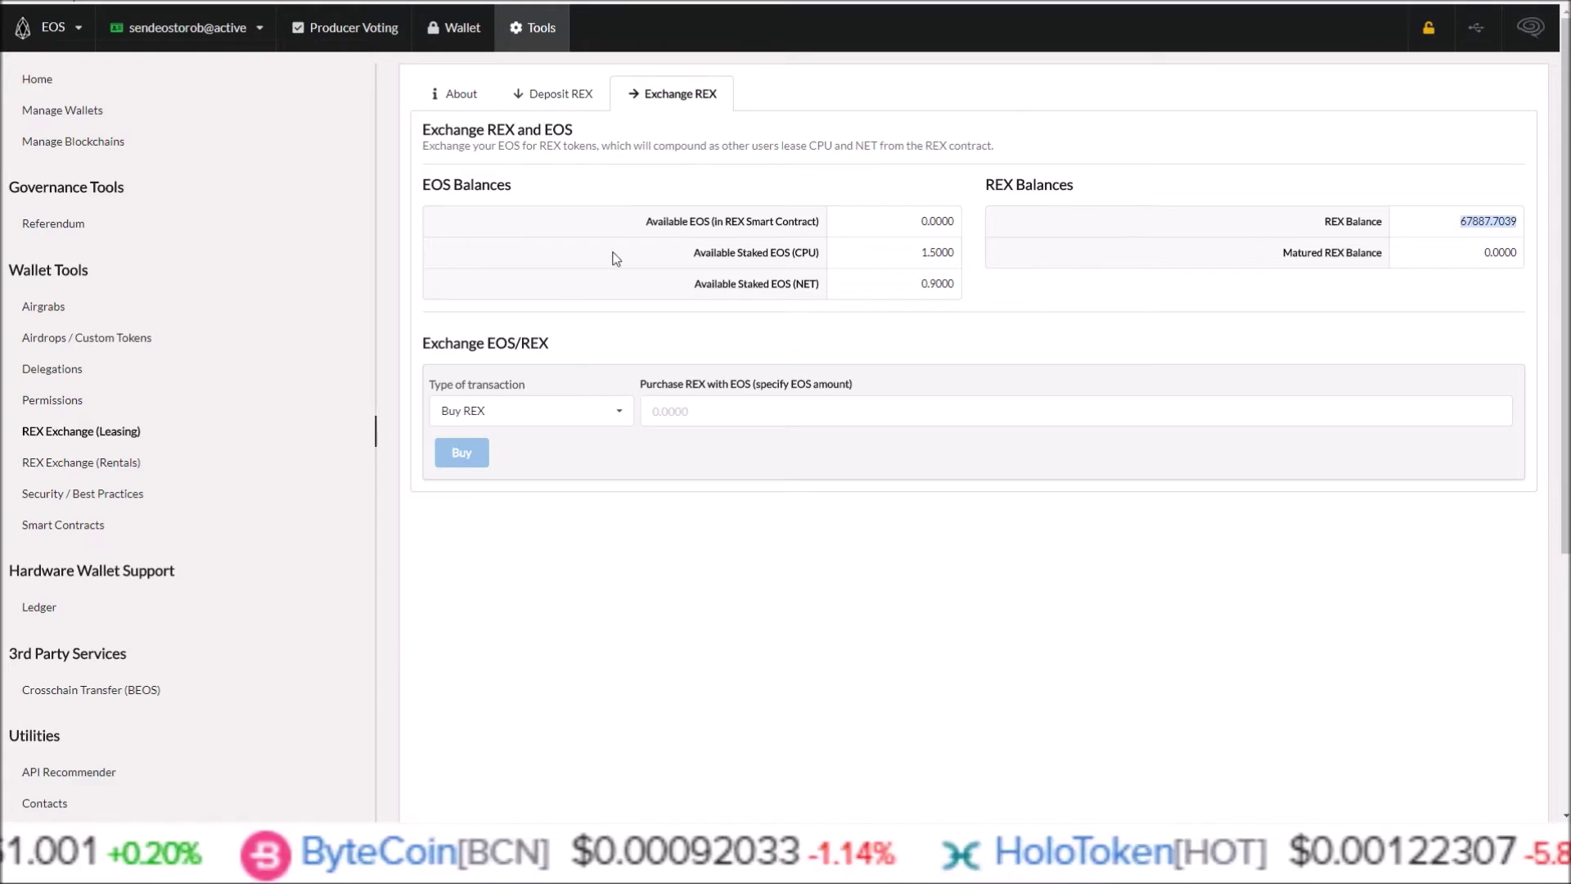
pyautogui.click(537, 98)
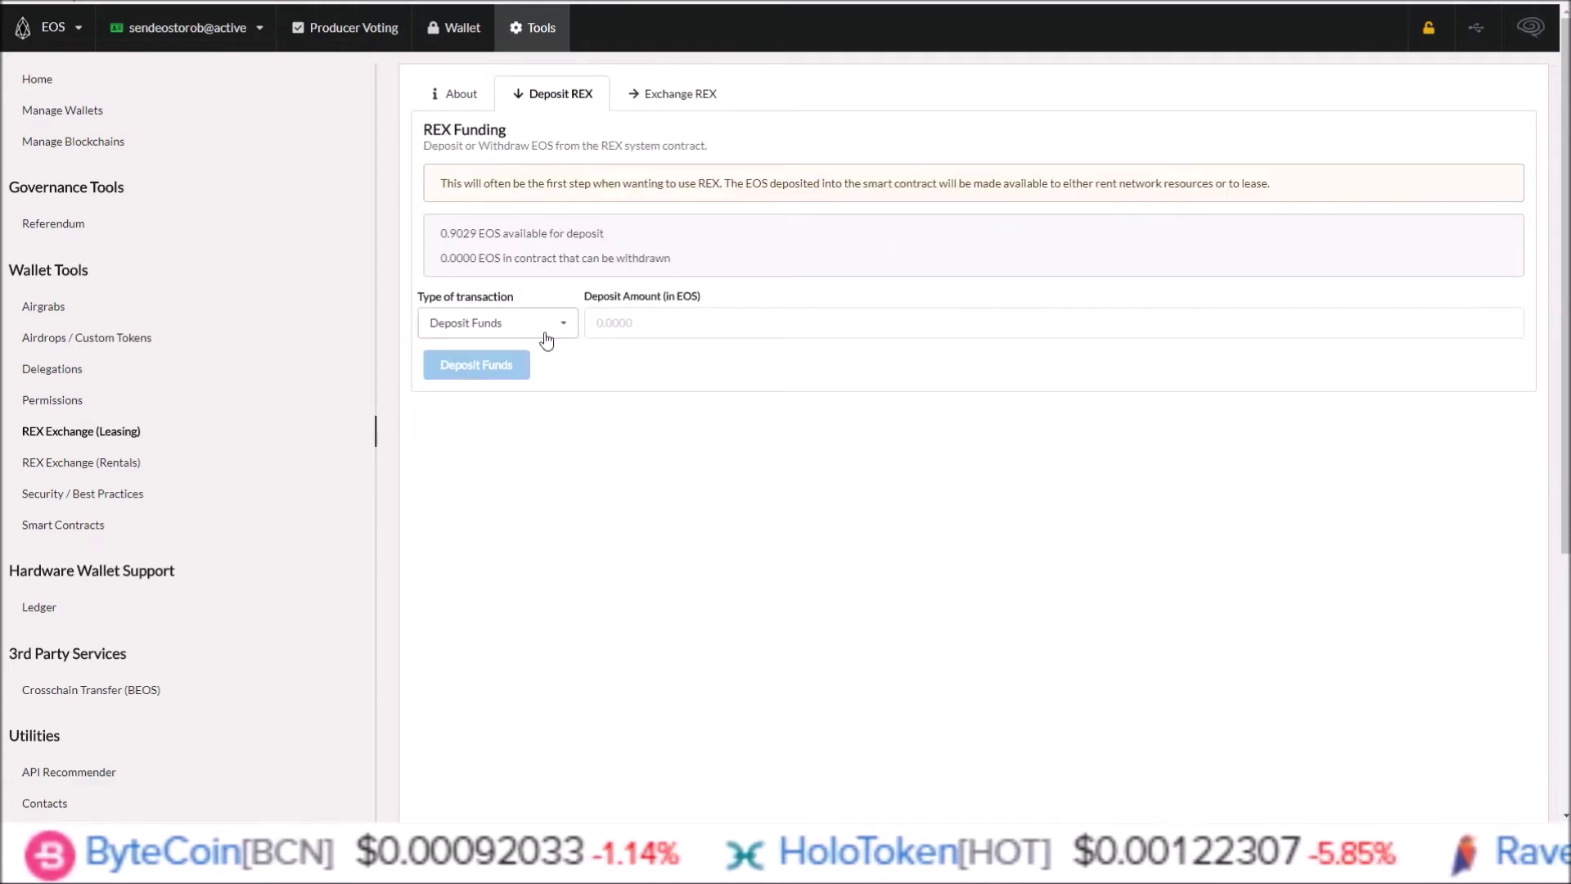
pyautogui.click(671, 97)
# - Highlight the 1.5000 CPU and 0.9000 NET staked rows and briefly revisit the Deposit REX tab
pyautogui.moveTo(694, 253); pyautogui.dragTo(831, 256)
pyautogui.click(692, 284)
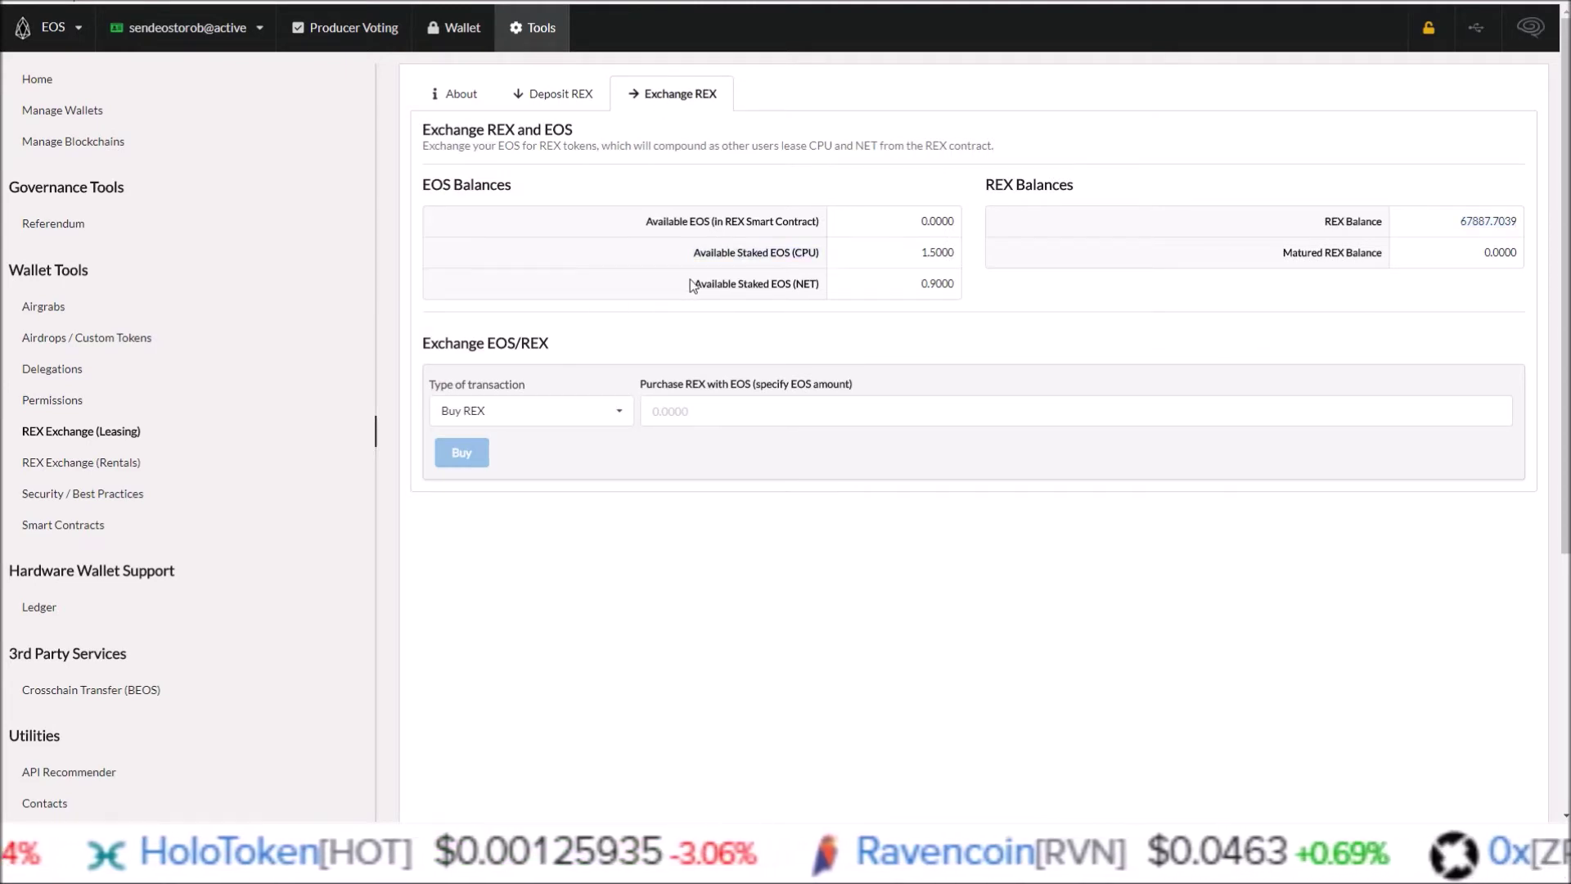
pyautogui.moveTo(691, 284); pyautogui.dragTo(870, 287)
pyautogui.click(888, 317)
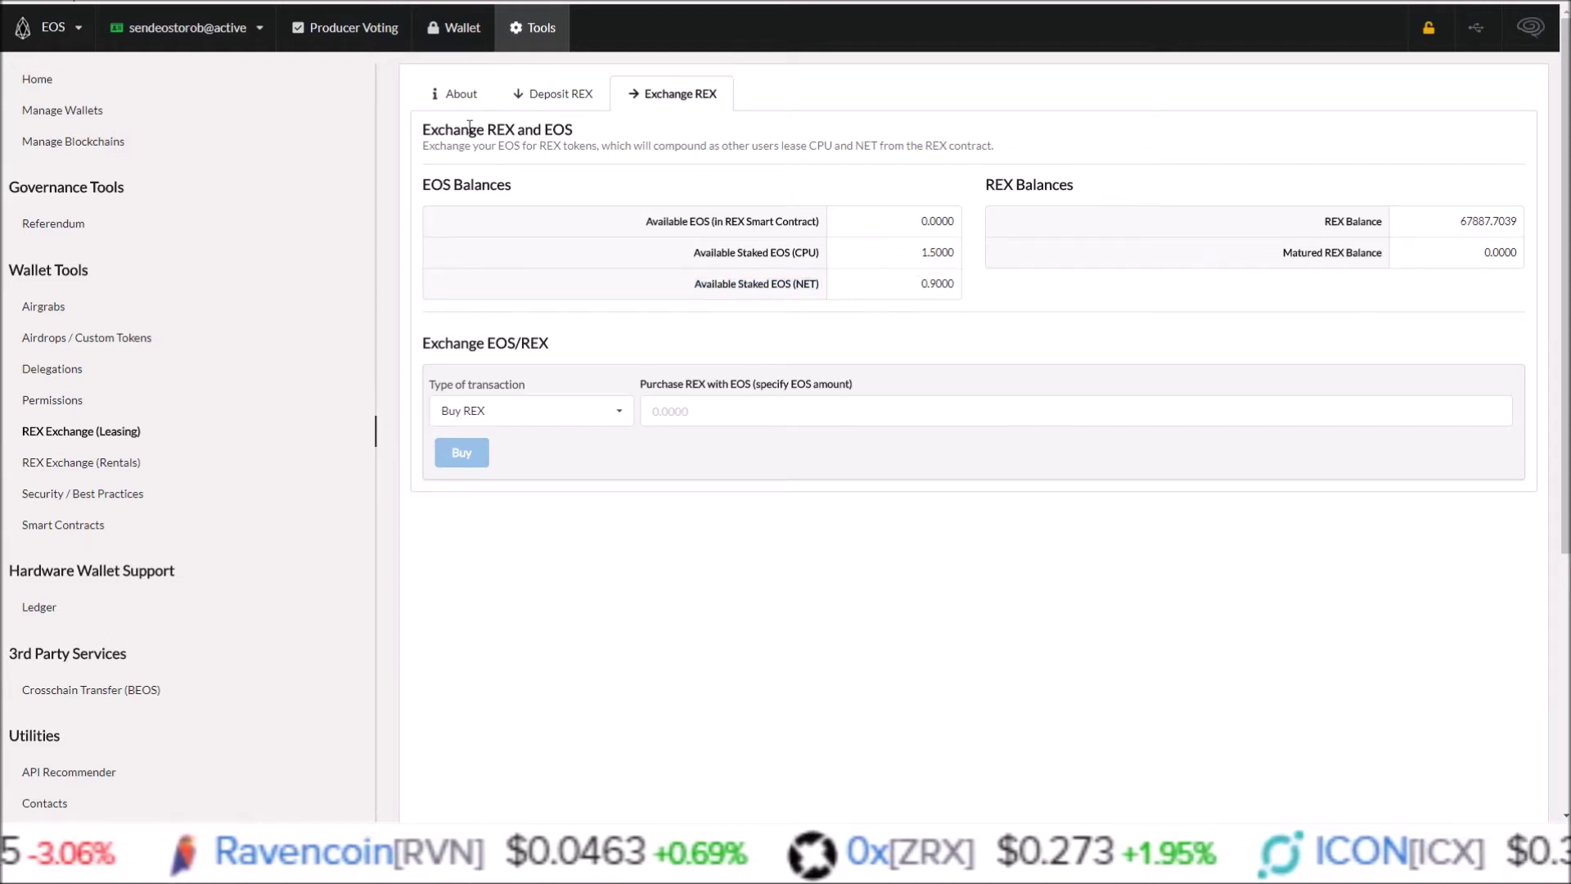
pyautogui.click(580, 96)
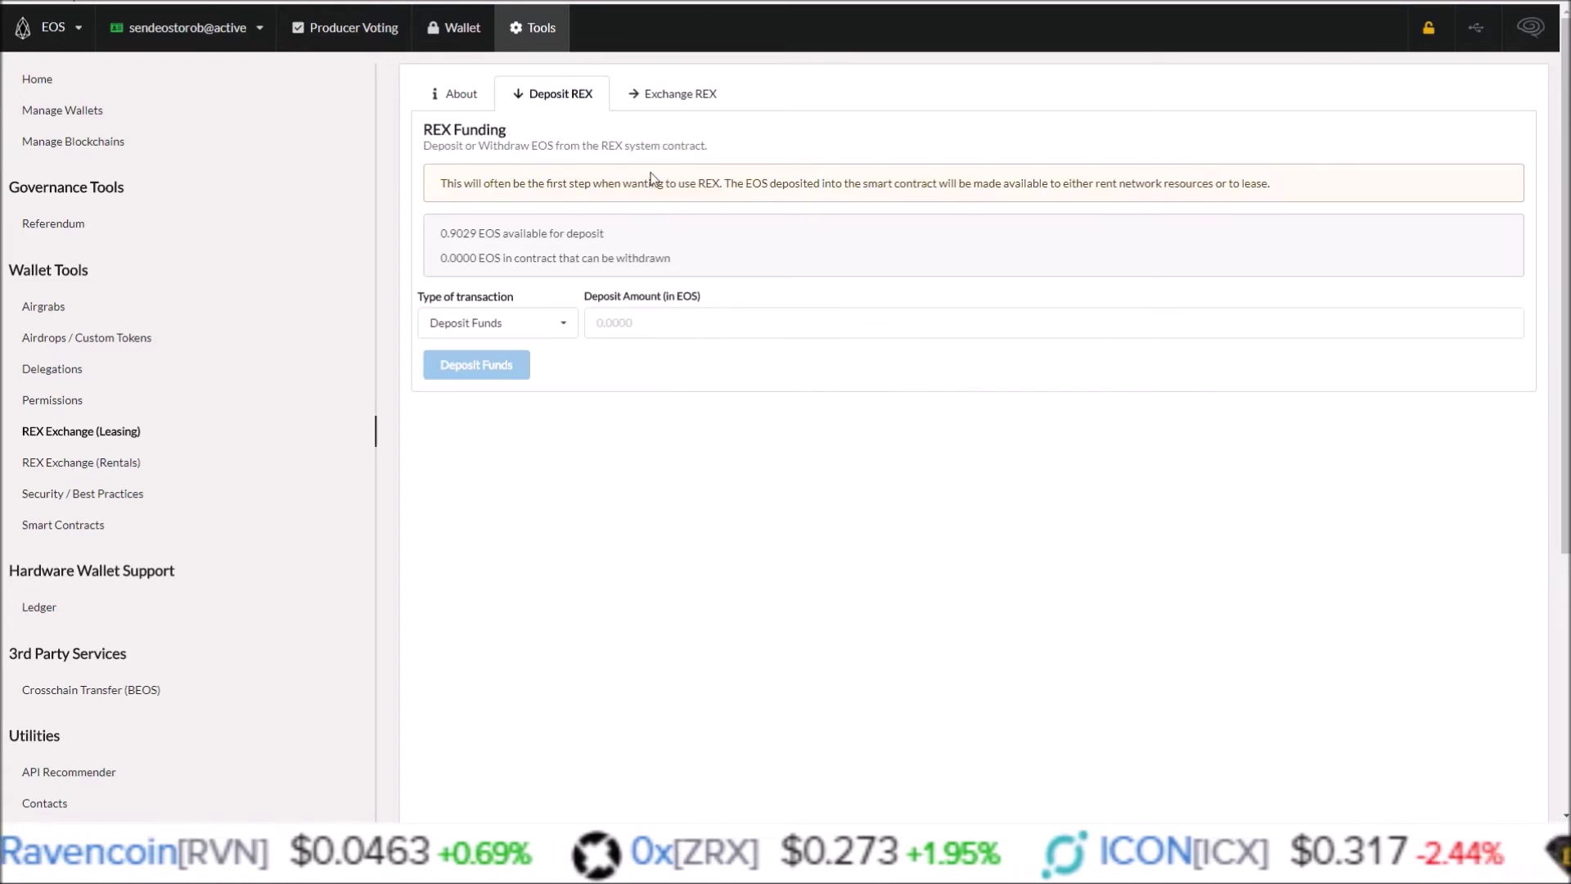
pyautogui.click(681, 96)
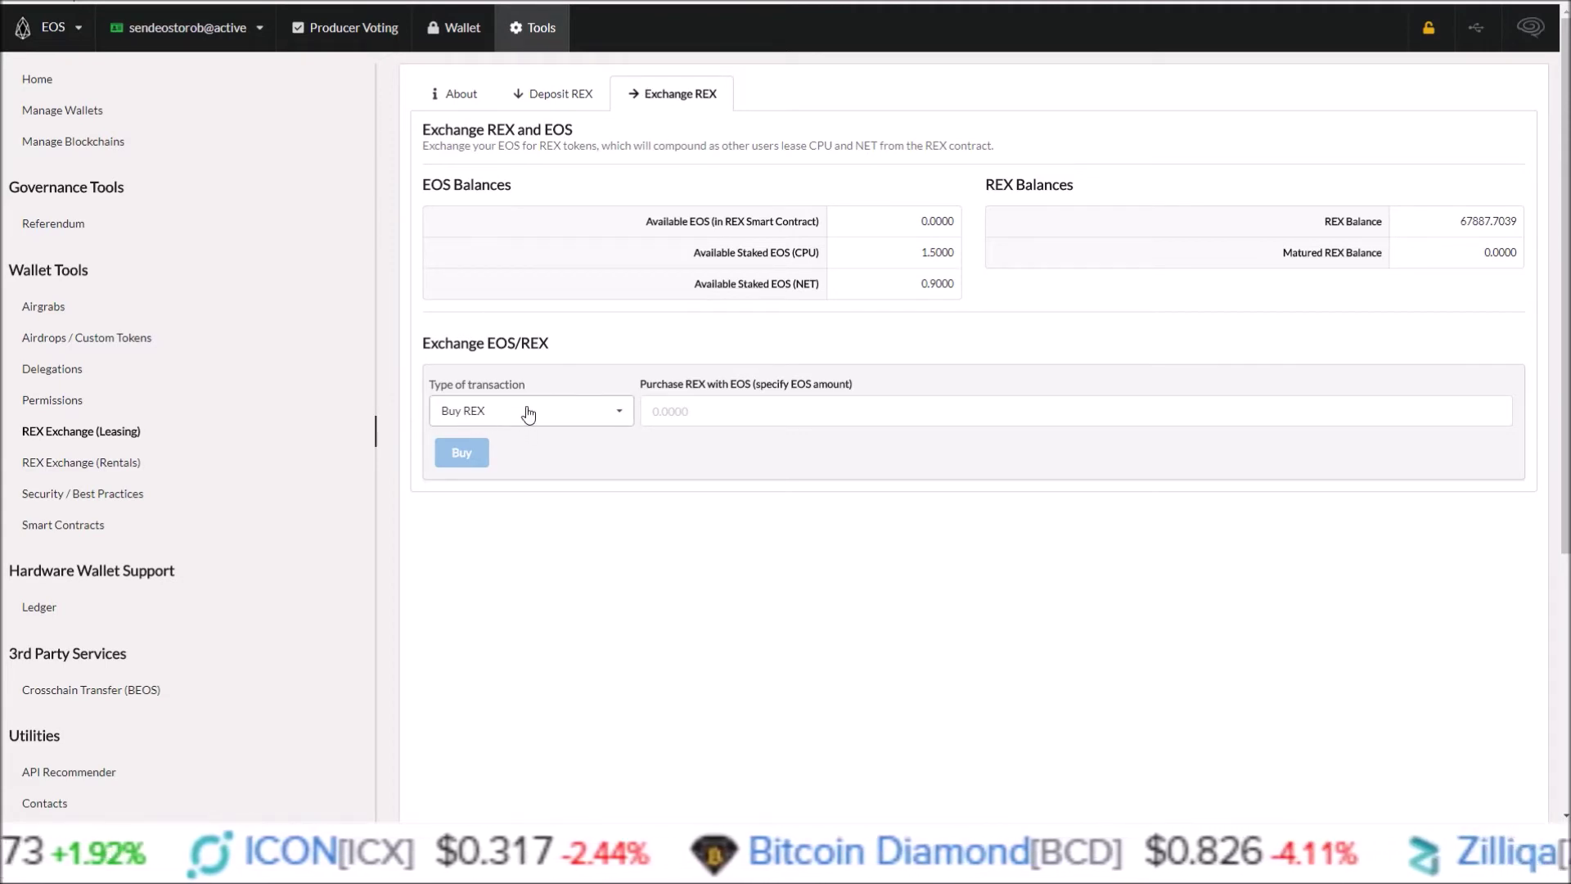
pyautogui.click(554, 412)
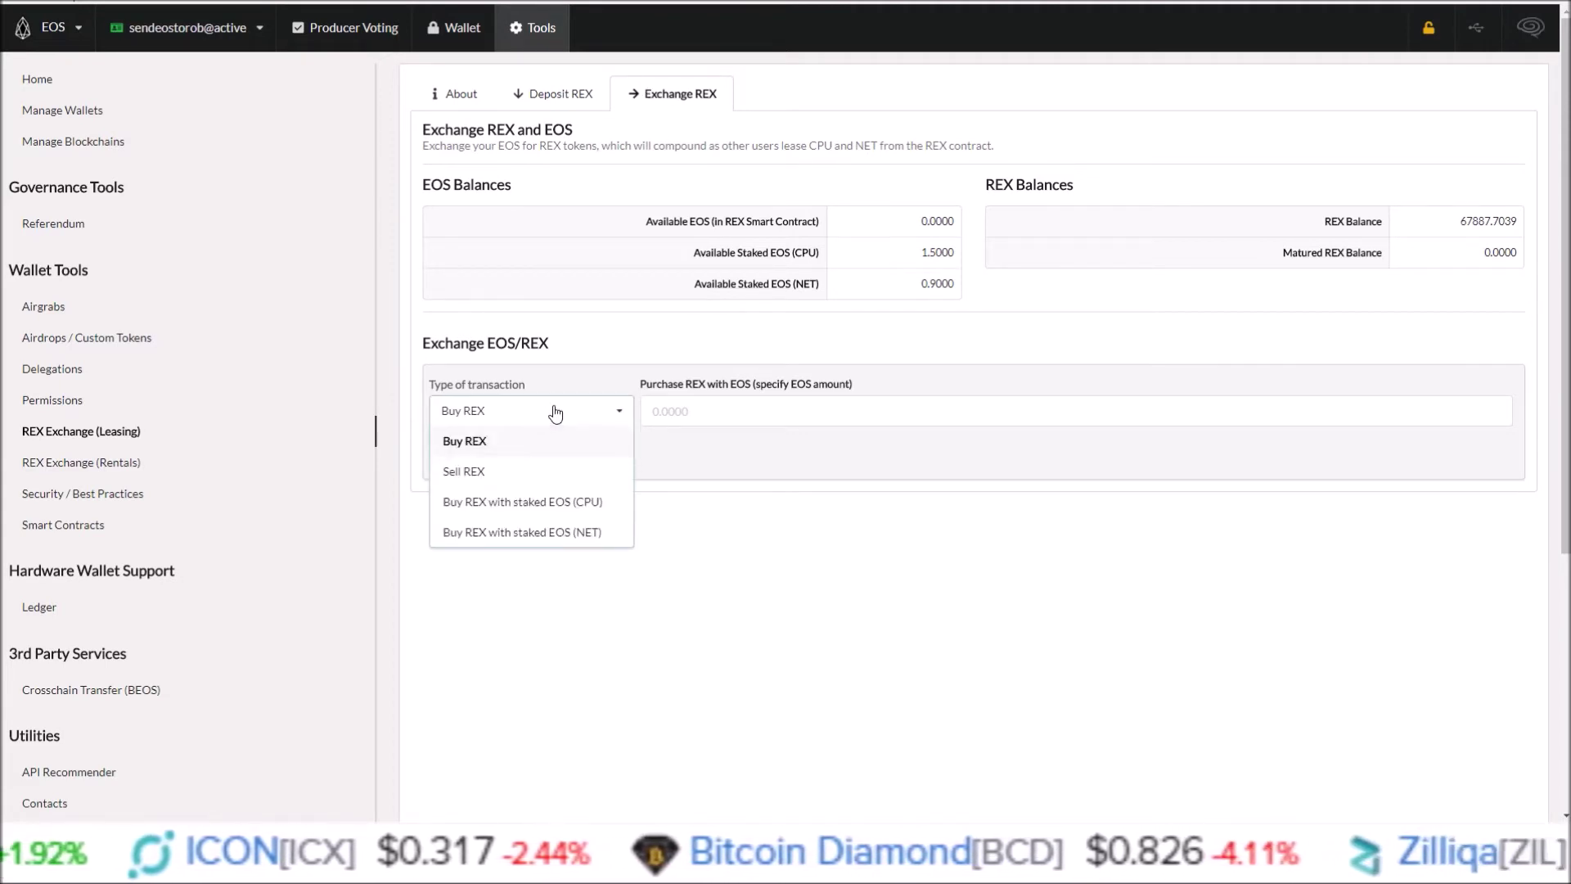
# - Buy REX with 1 EOS of staked CPU, leaving 0.5000 CPU staked and 77885.2677 REX
pyautogui.click(539, 509)
pyautogui.click(696, 411)
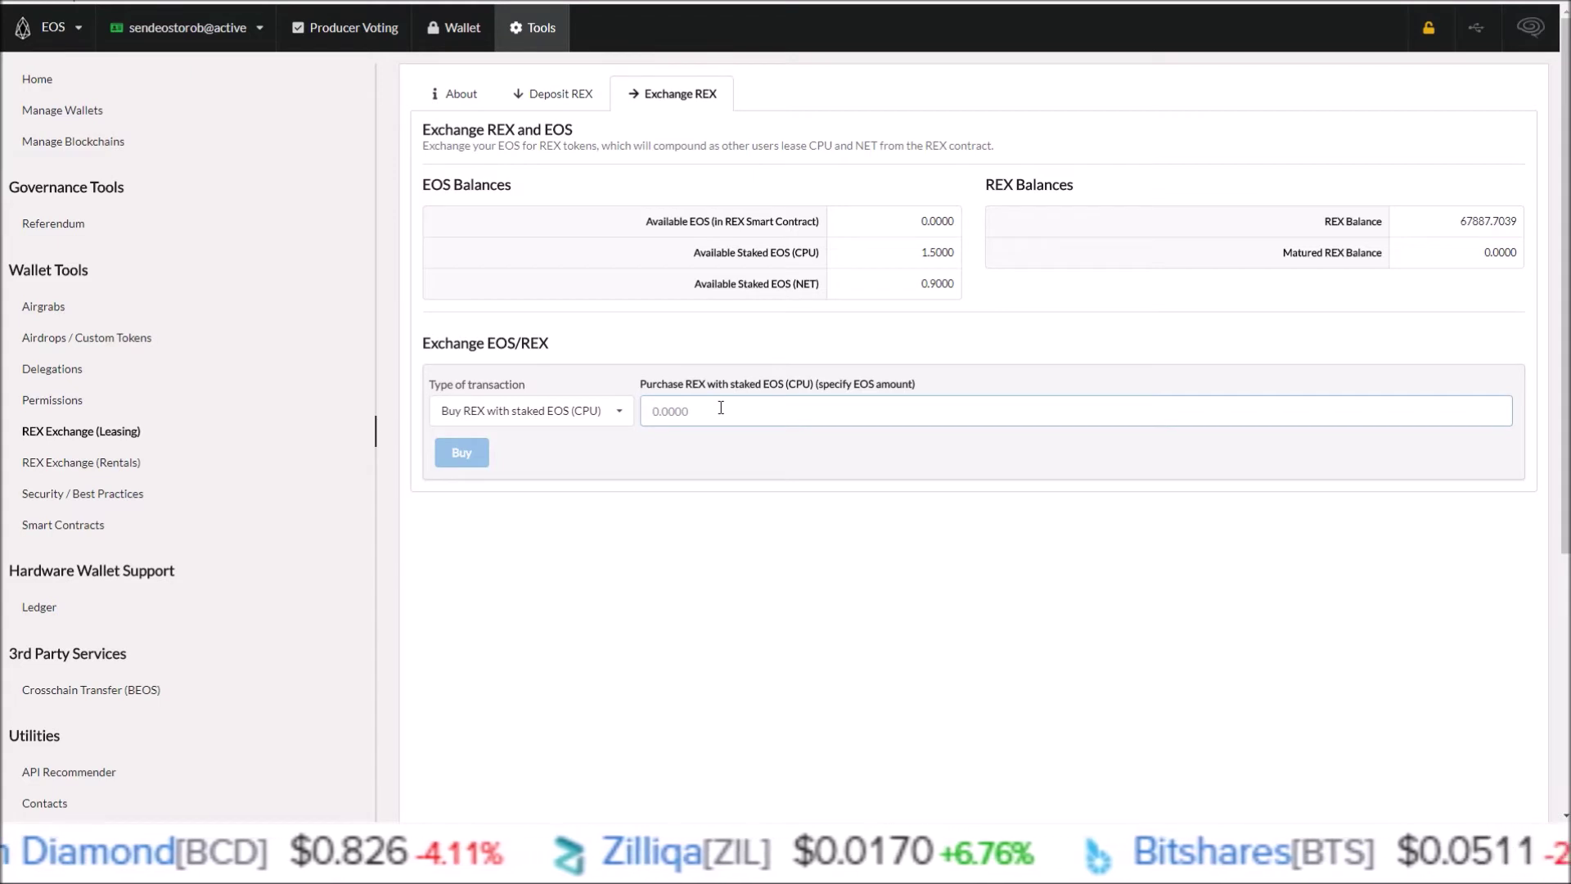
pyautogui.write('1')
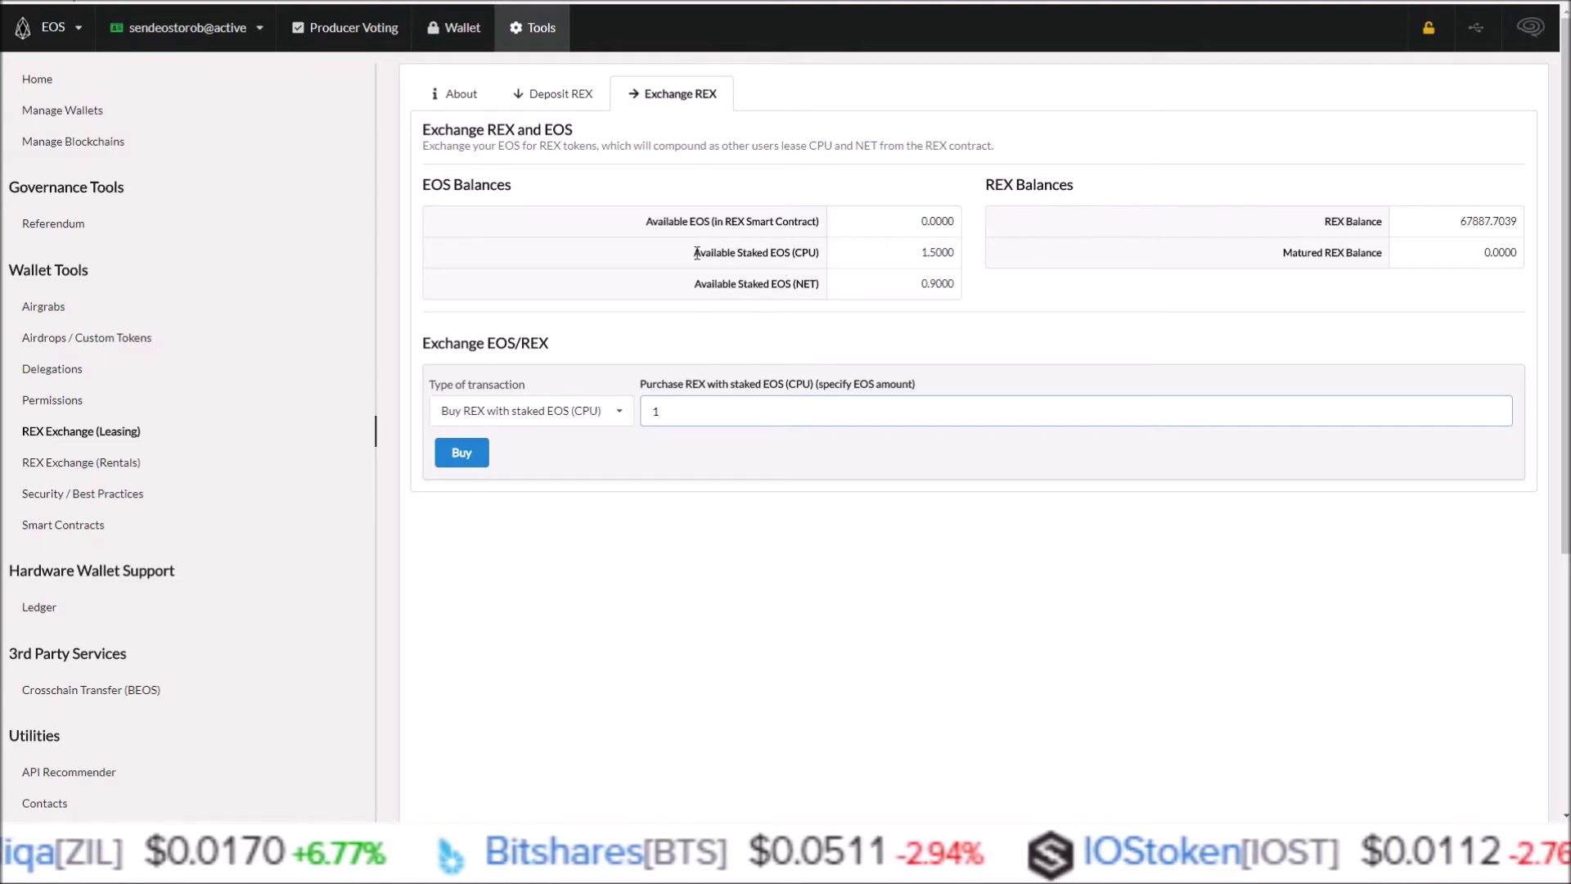
pyautogui.moveTo(696, 253); pyautogui.dragTo(962, 255)
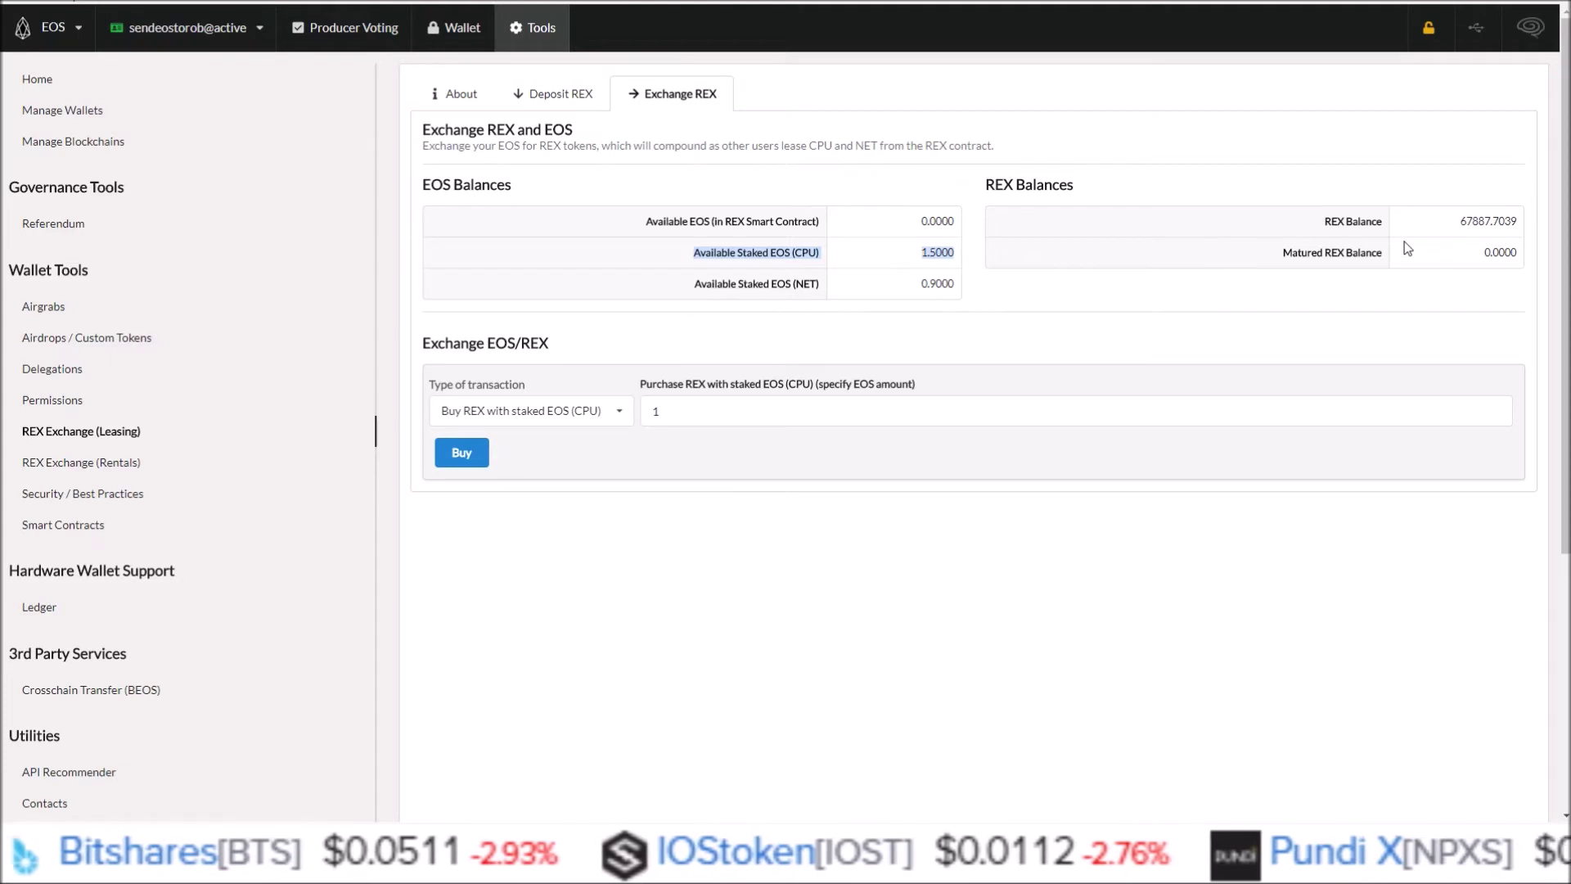
pyautogui.click(457, 455)
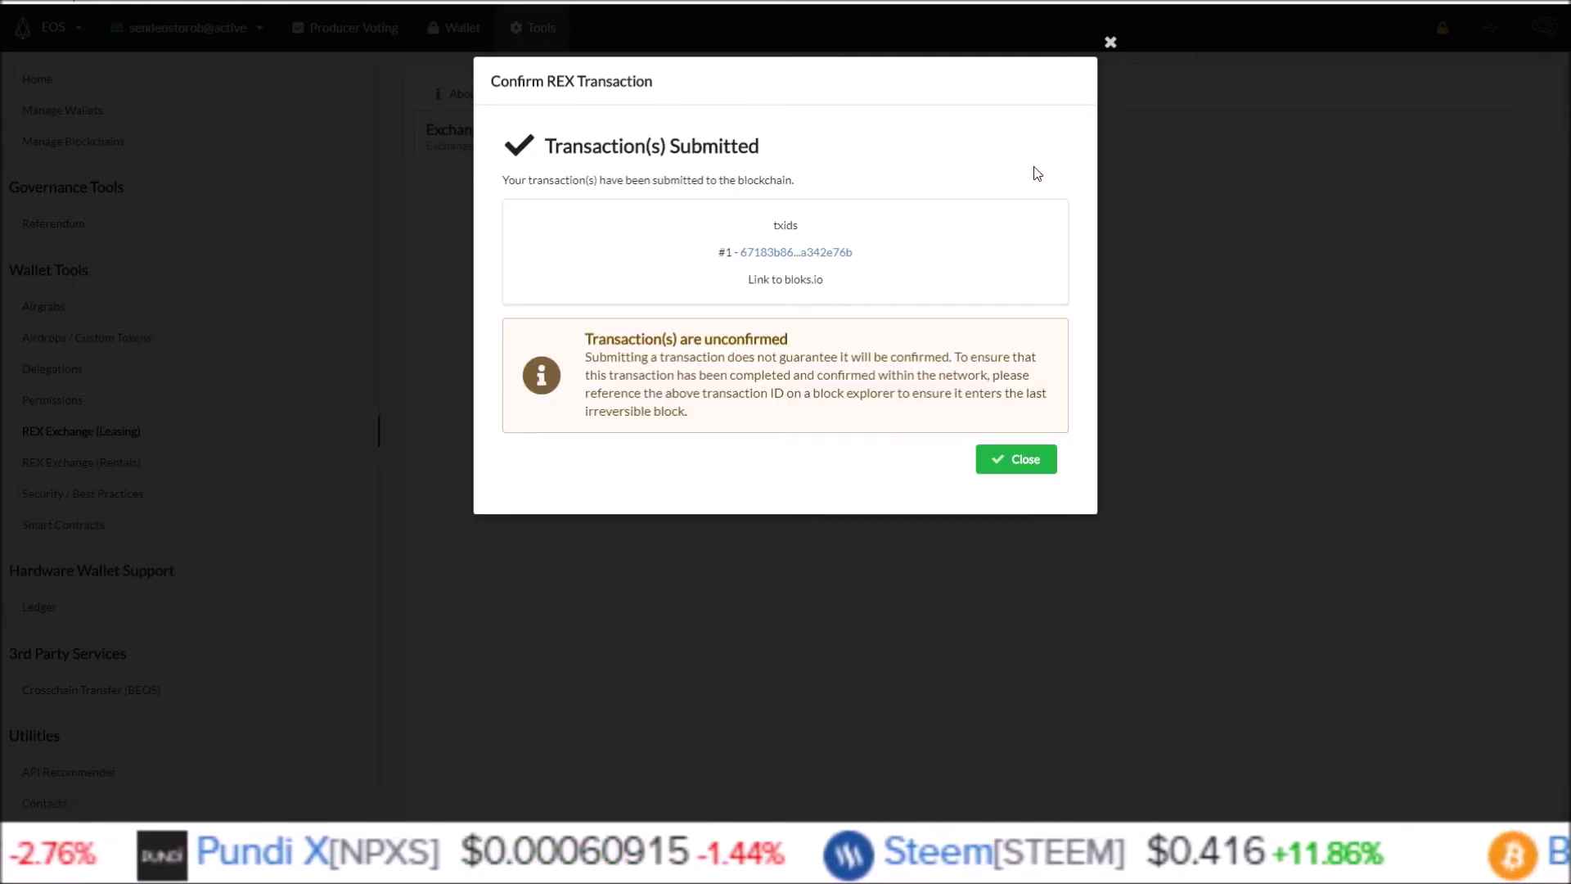
pyautogui.click(995, 471)
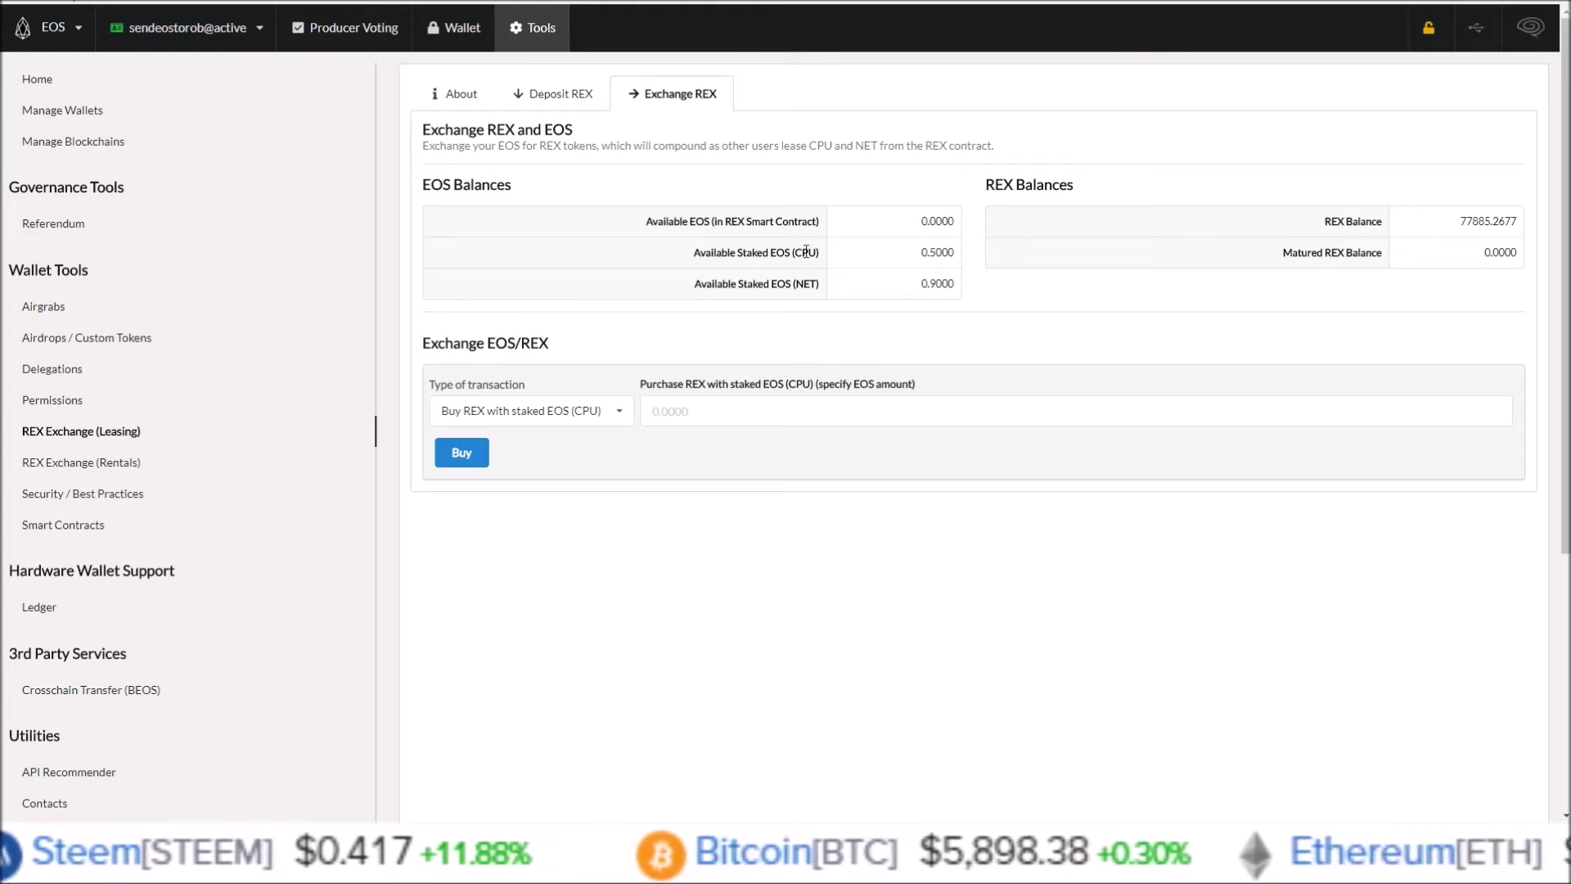
pyautogui.moveTo(918, 256); pyautogui.dragTo(946, 252)
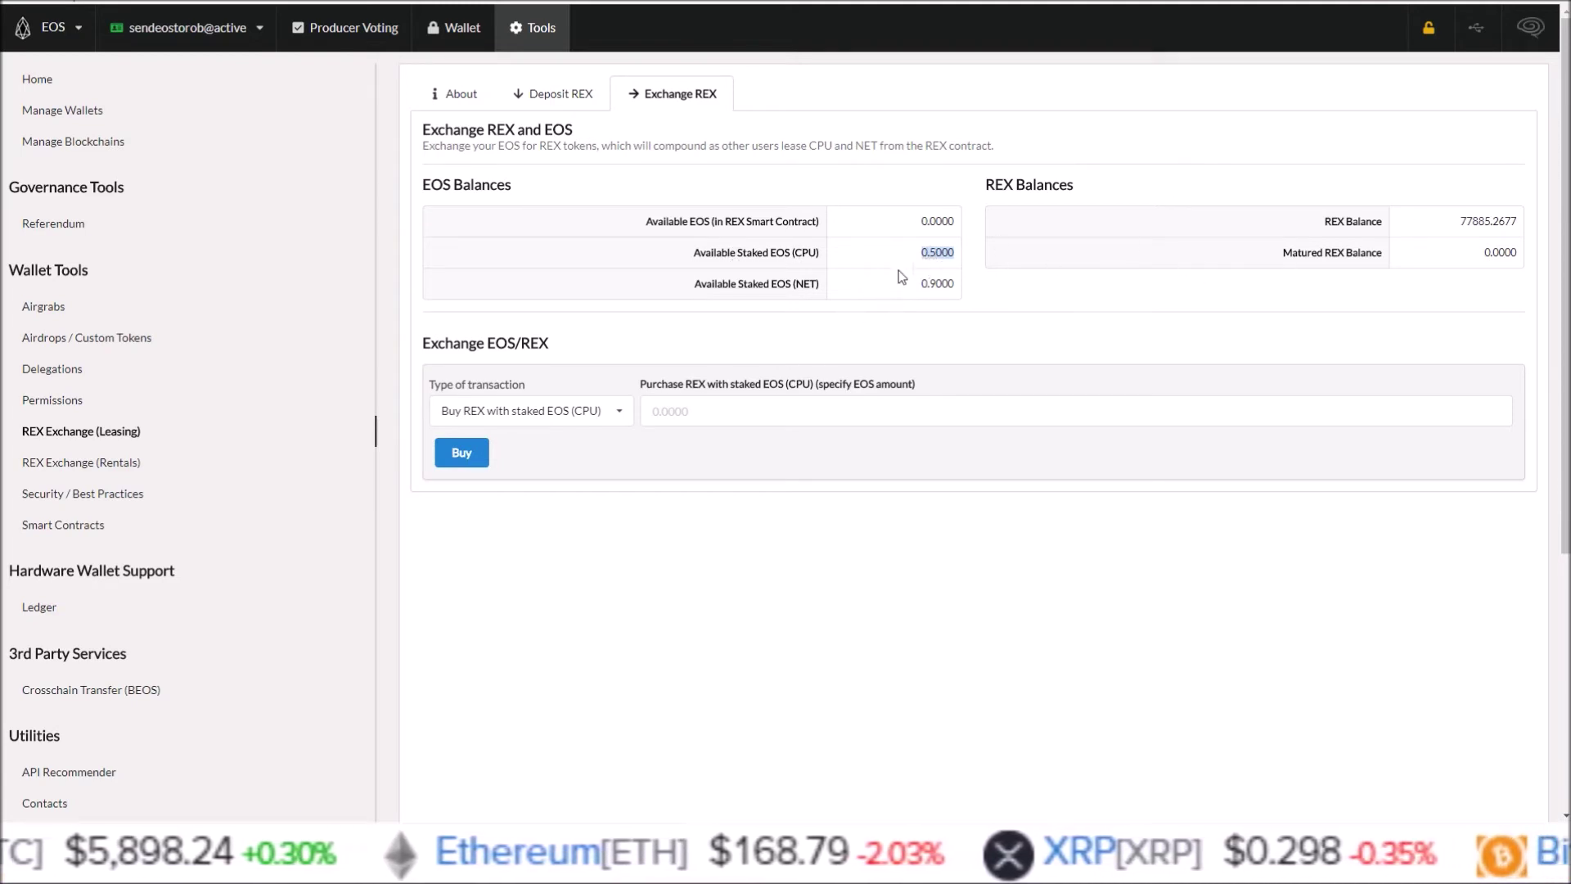
pyautogui.click(762, 252)
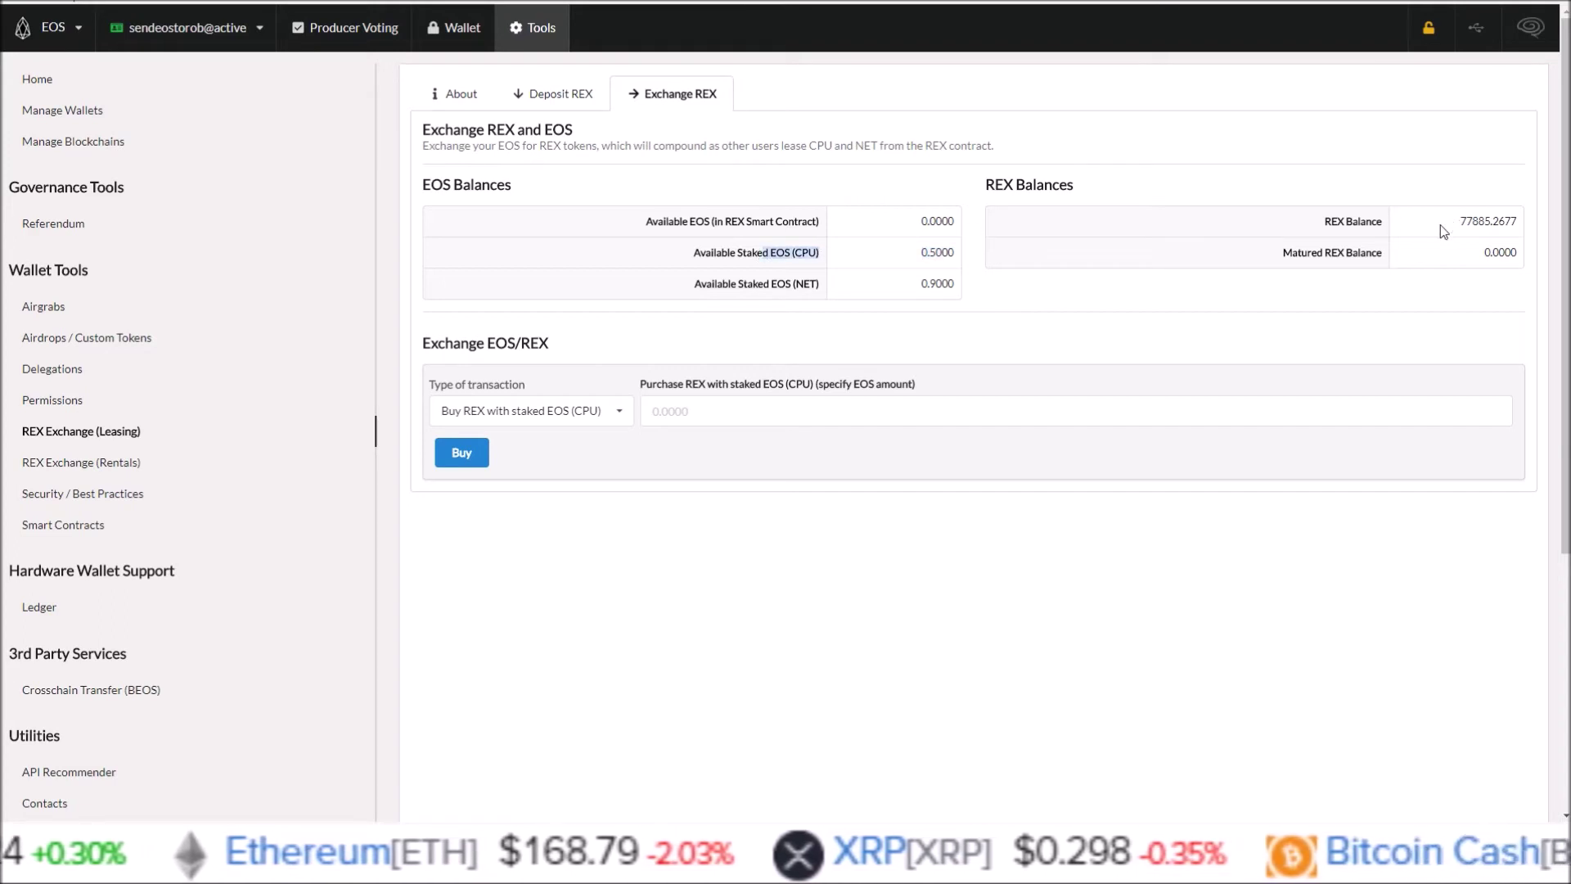
pyautogui.moveTo(1440, 226); pyautogui.dragTo(1413, 241)
pyautogui.click(1188, 240)
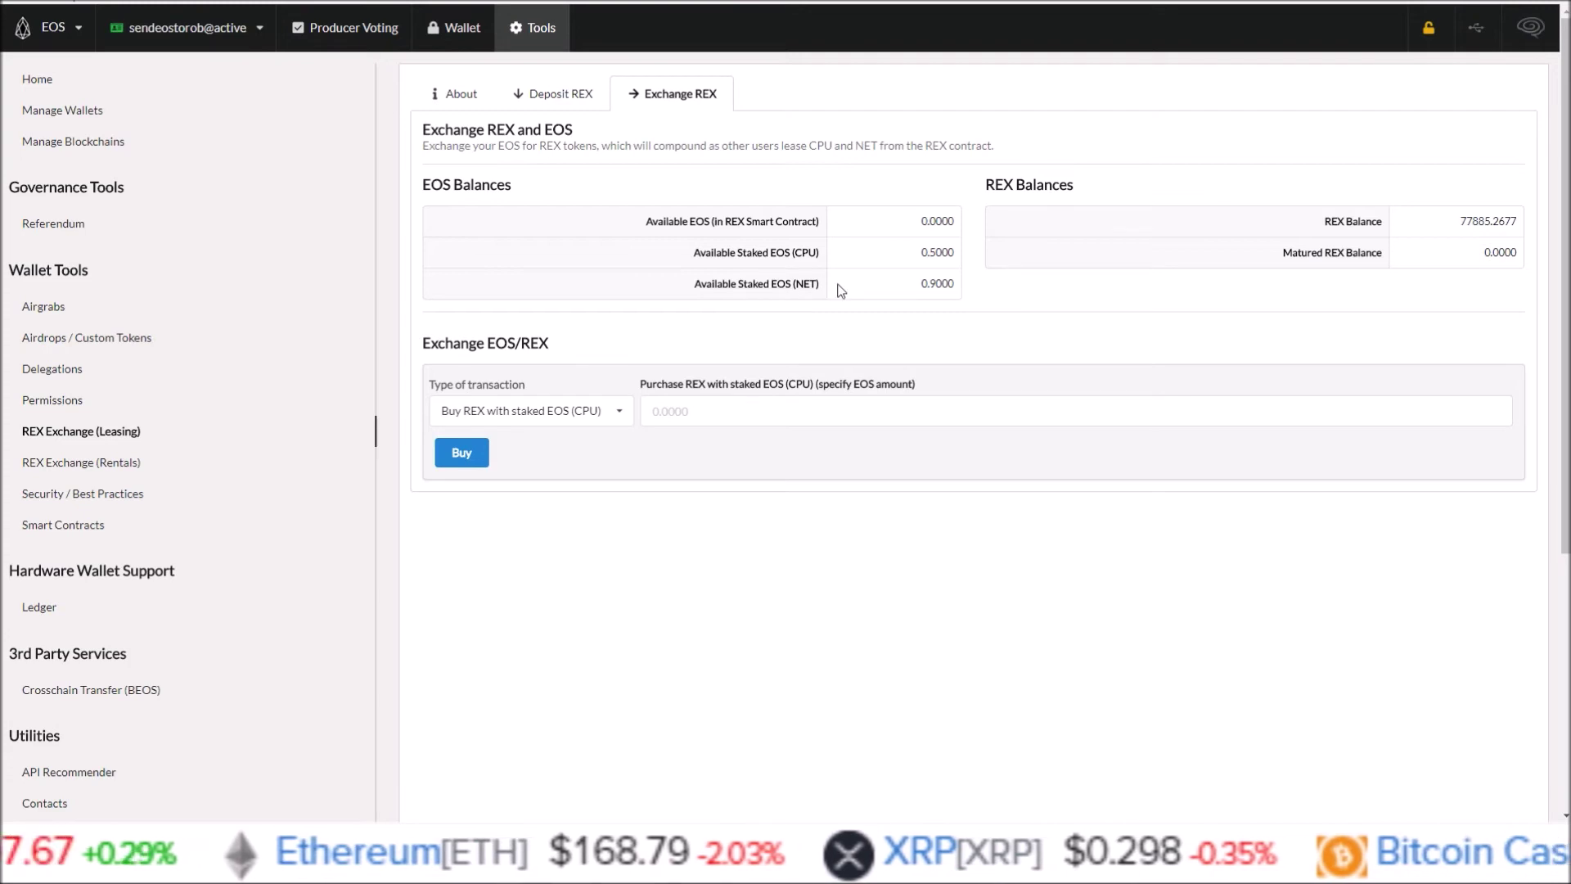
# - Choose Buy REX with staked EOS (NET) and enter 0.5 as the amount
pyautogui.click(578, 415)
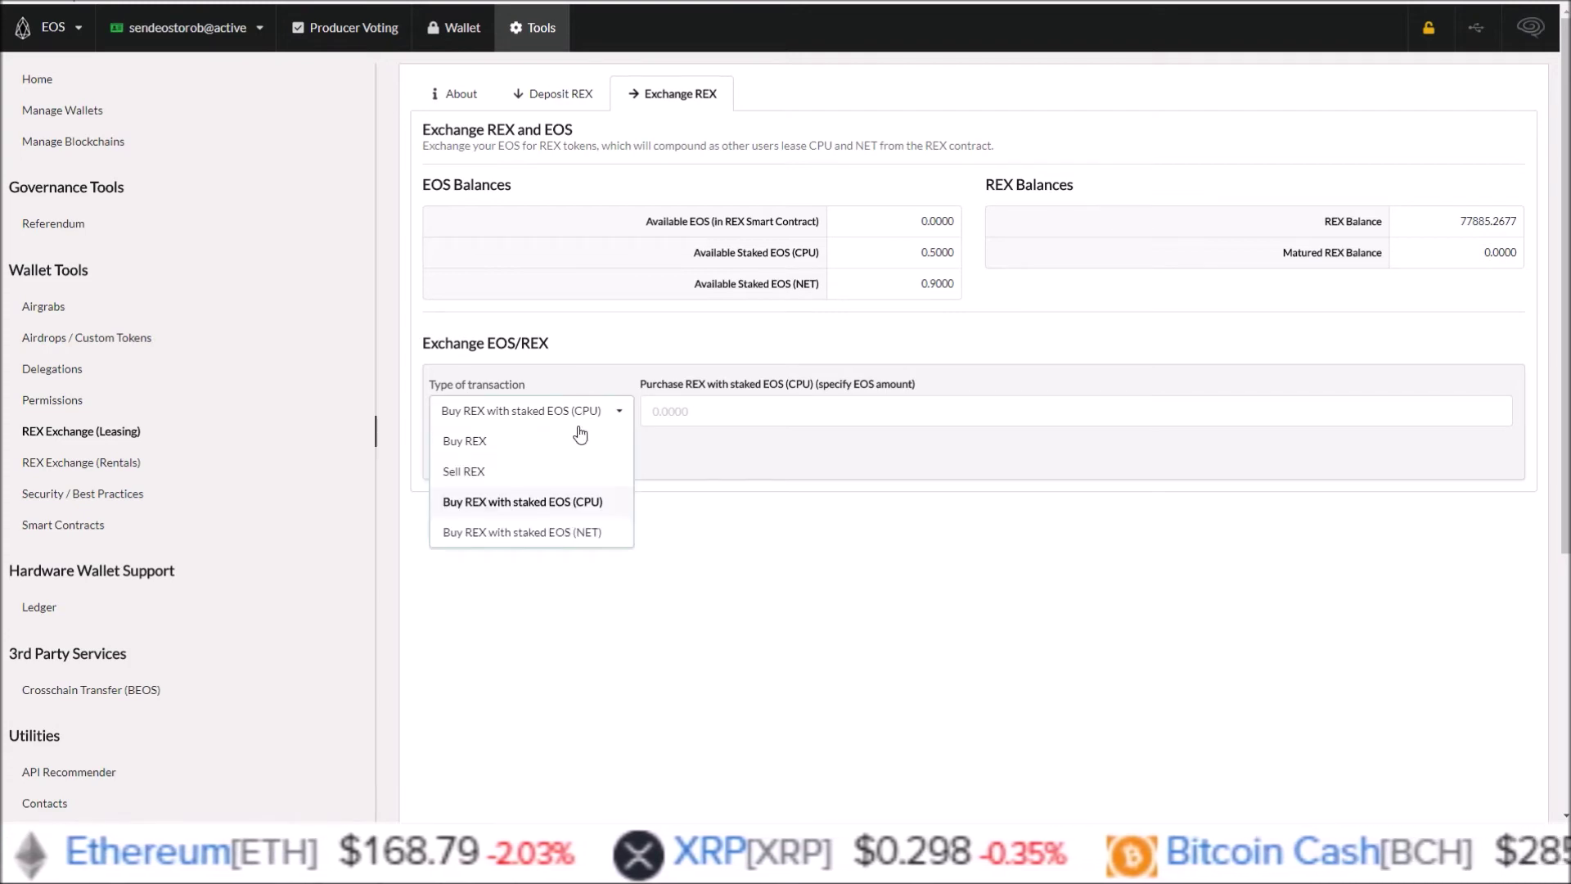
pyautogui.click(529, 536)
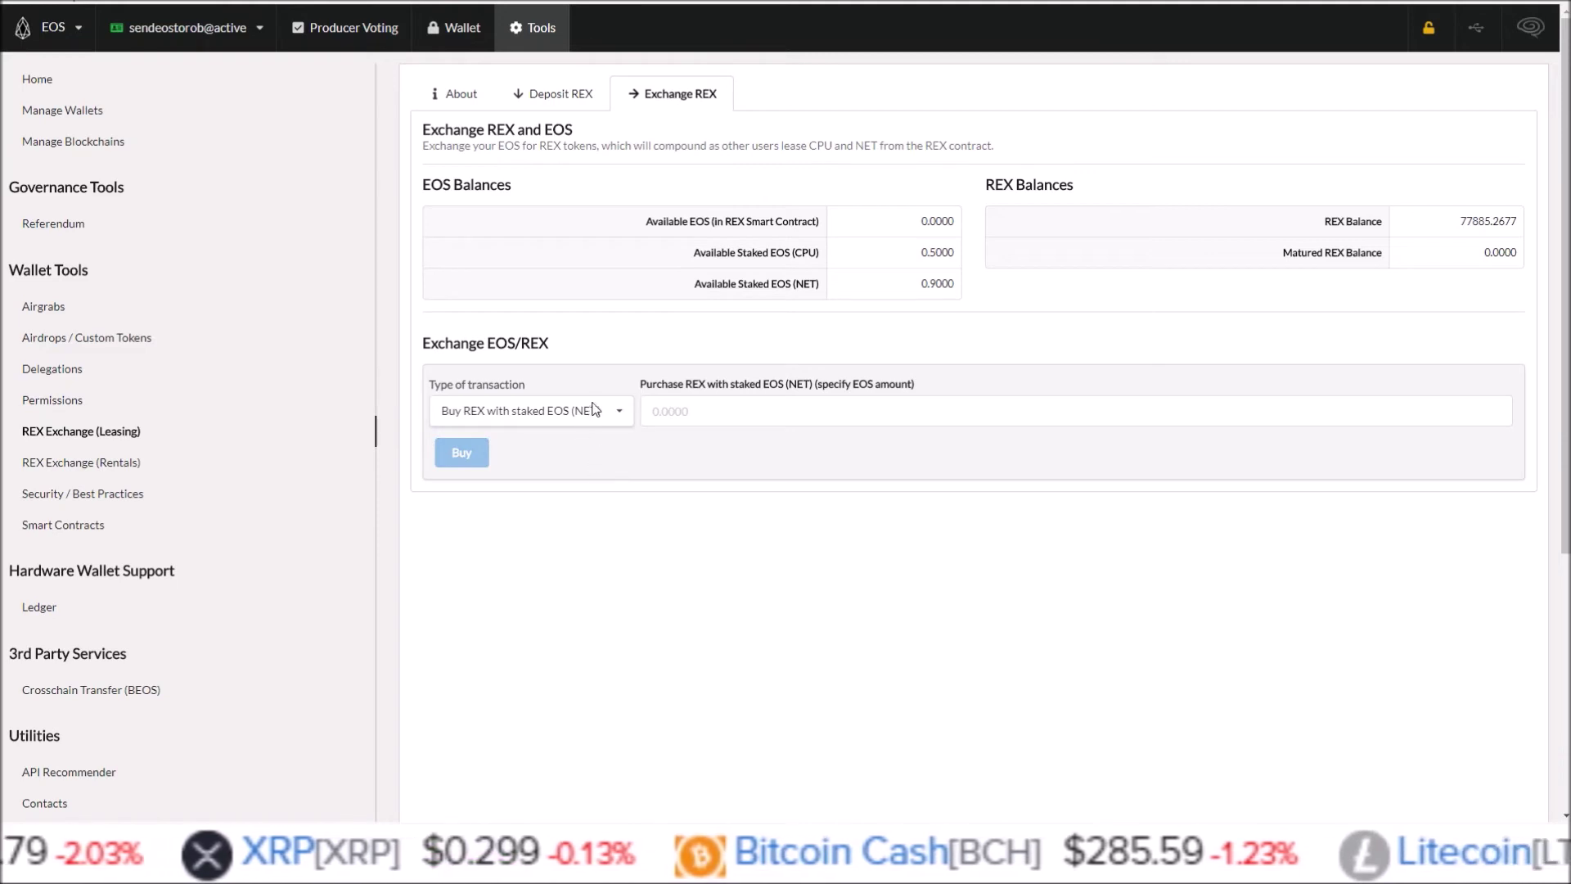
pyautogui.click(702, 418)
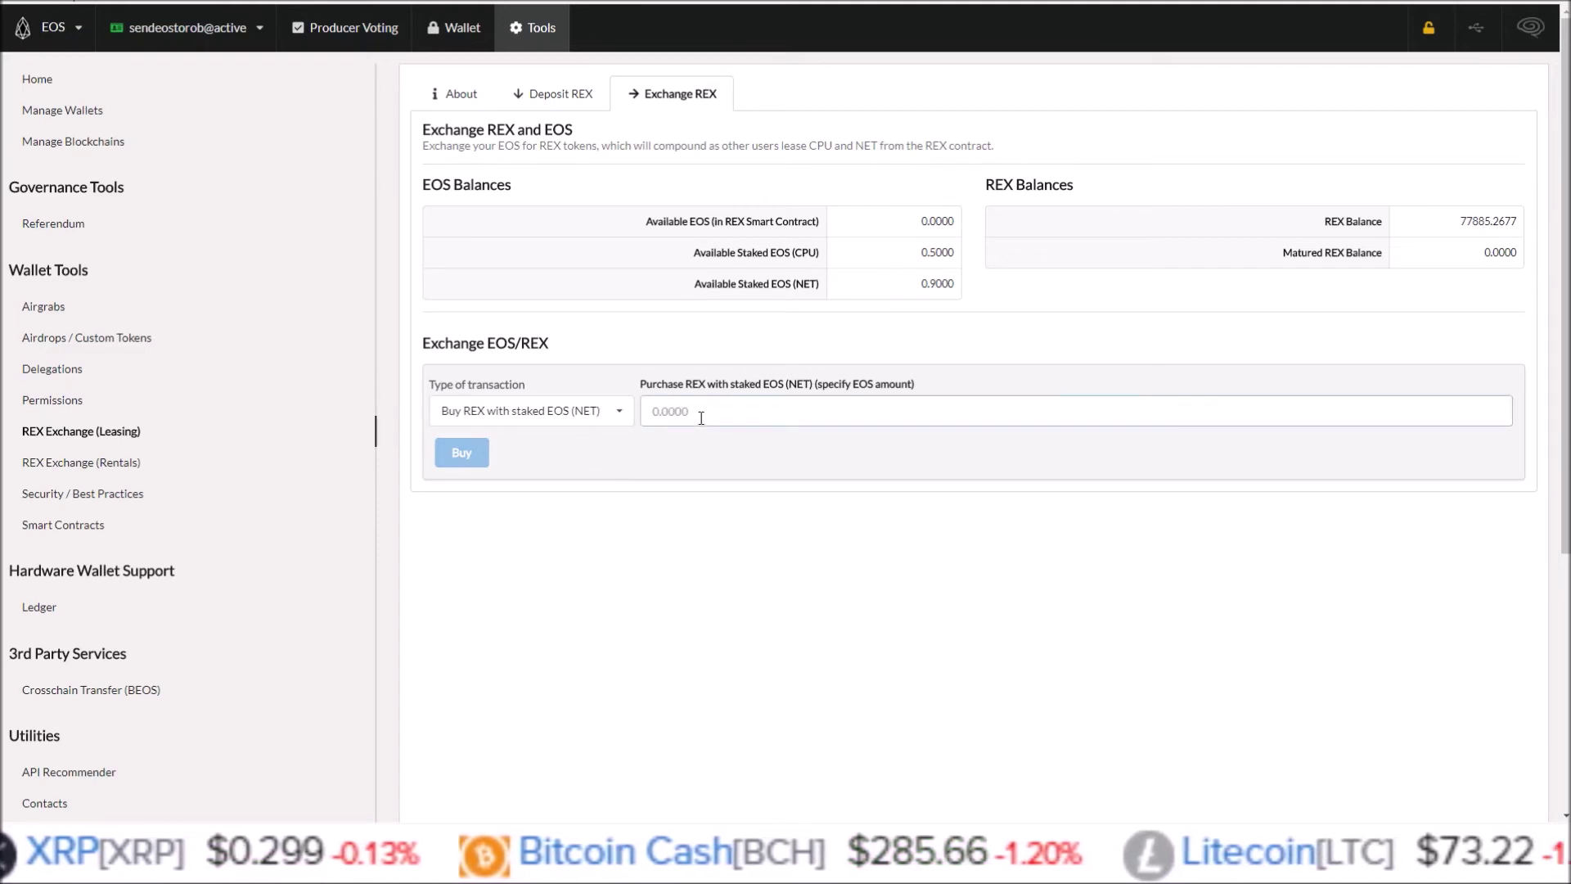
pyautogui.write('0.5')
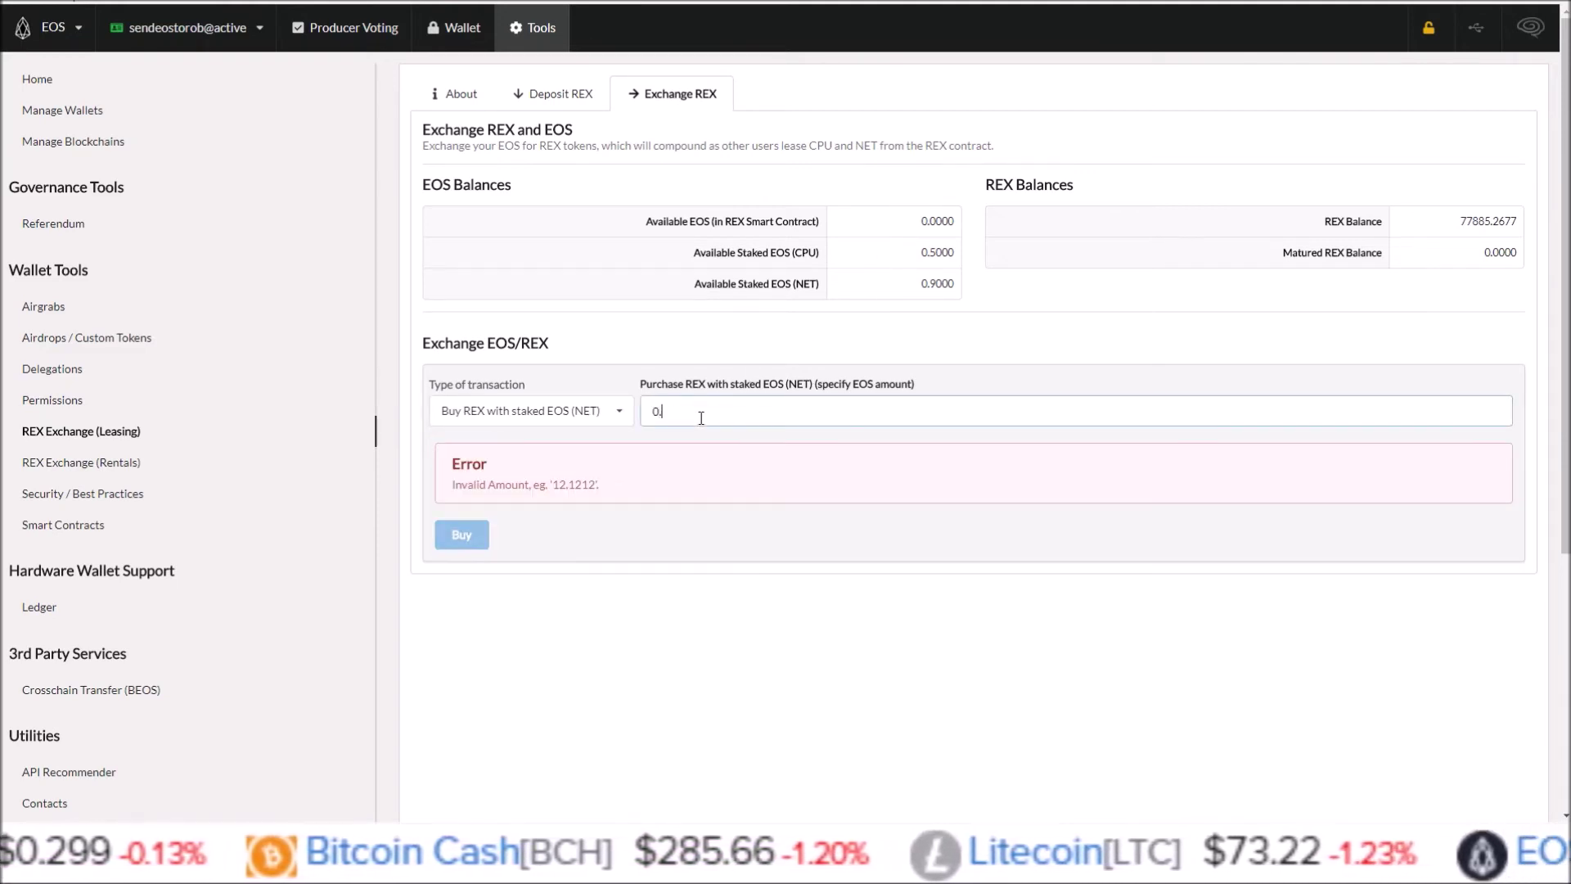
pyautogui.press('BackSpace')
pyautogui.press('BackSpace')
pyautogui.press('BackSpace')
pyautogui.write('1')
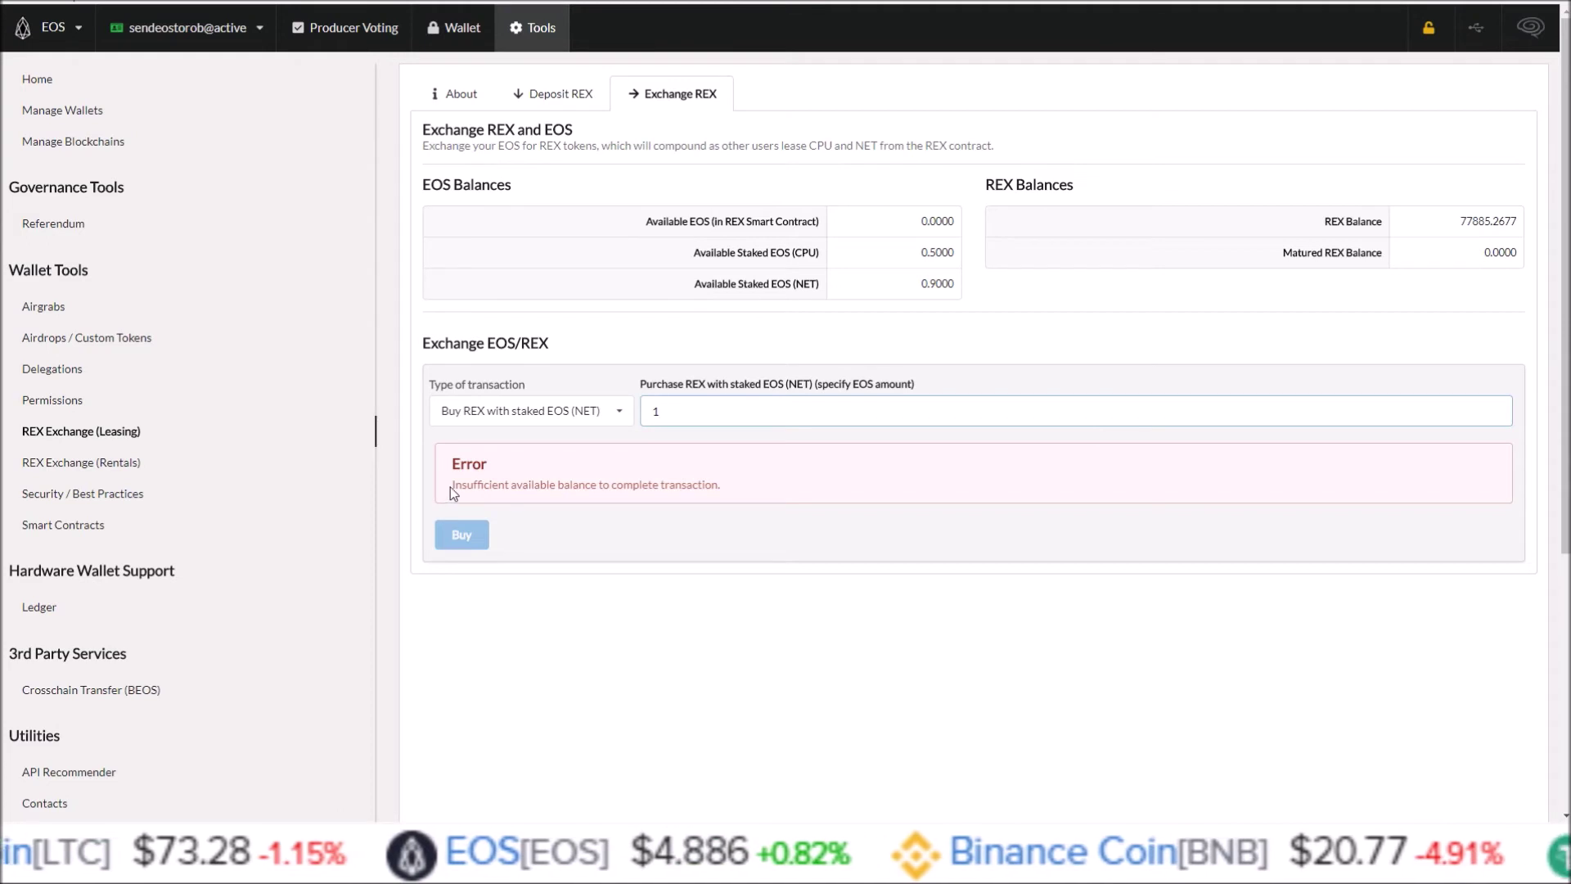
pyautogui.press('BackSpace')
pyautogui.write('0.5')
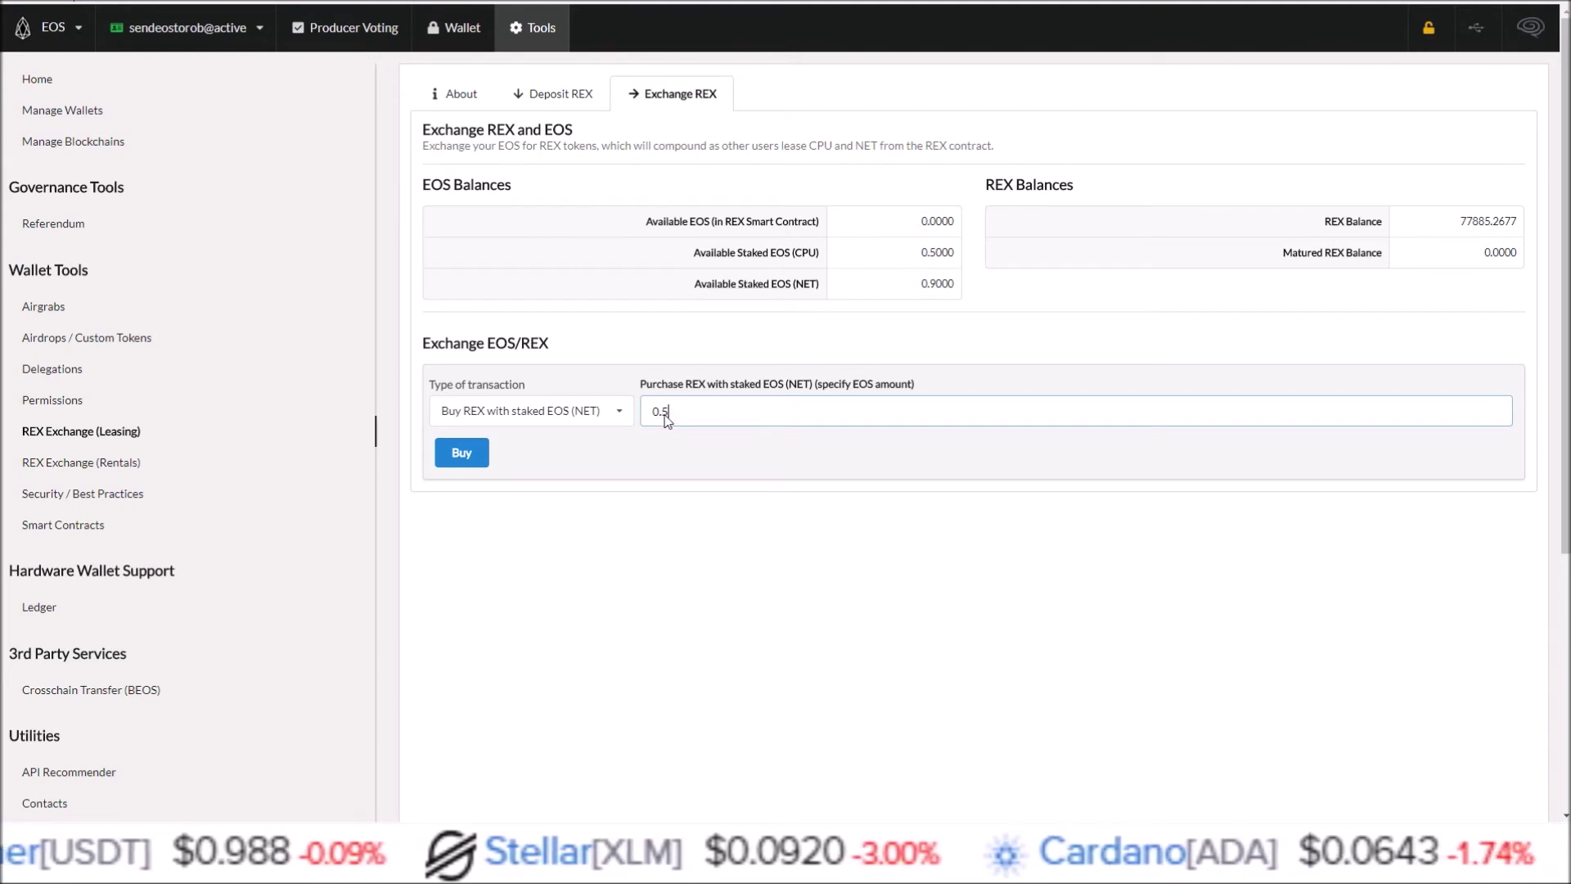
# - Submit and confirm exchanging 0.5 of the 0.9000 staked NET EOS into REX
pyautogui.moveTo(687, 283); pyautogui.dragTo(824, 291)
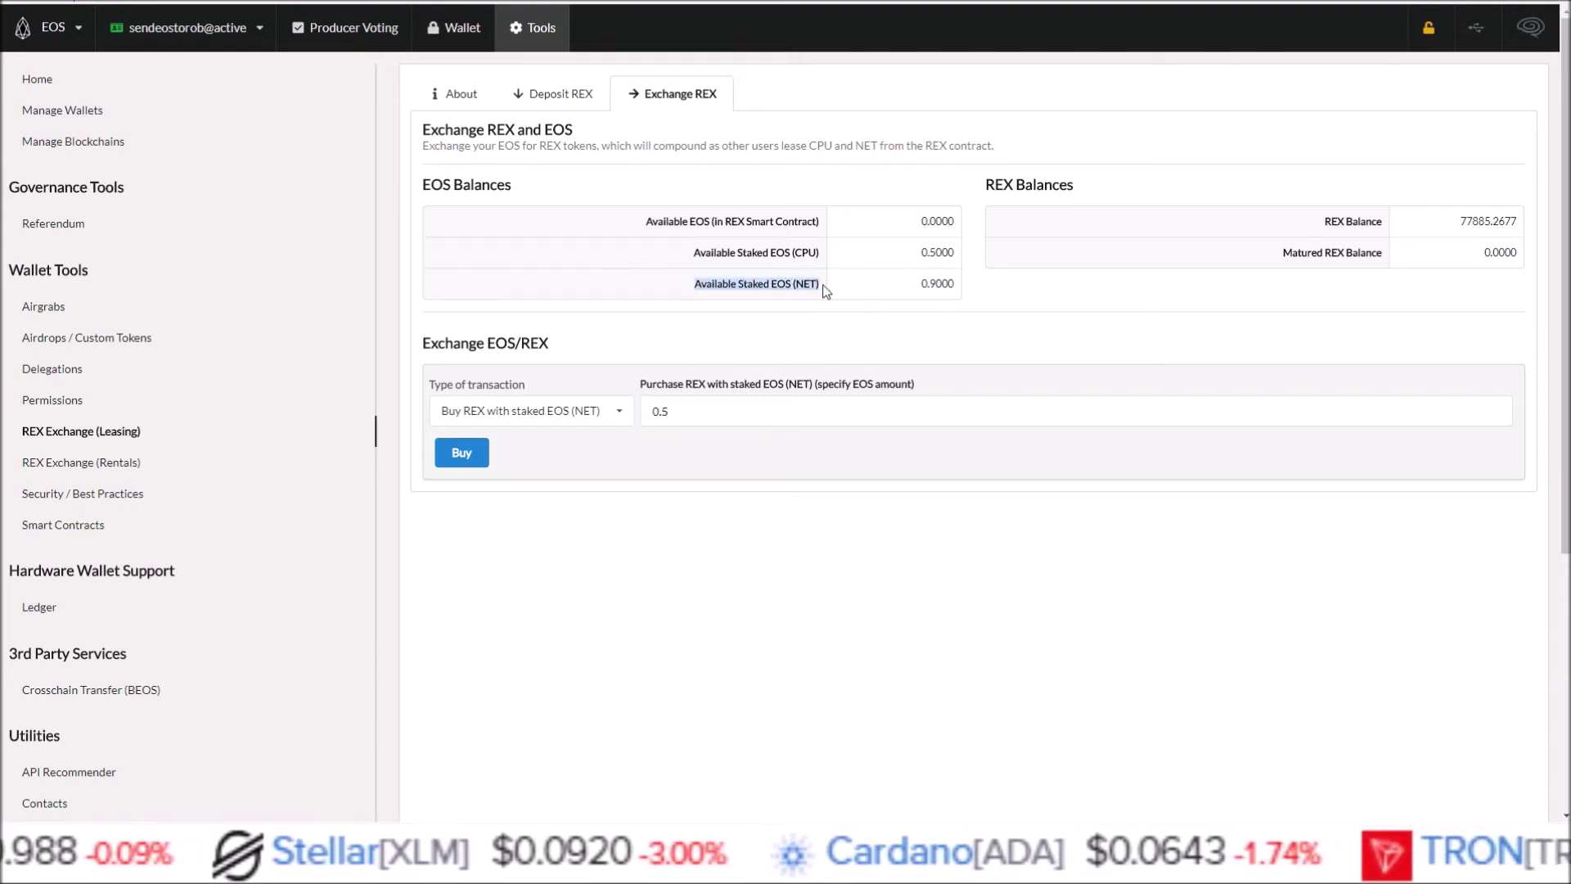
pyautogui.moveTo(939, 281); pyautogui.dragTo(959, 282)
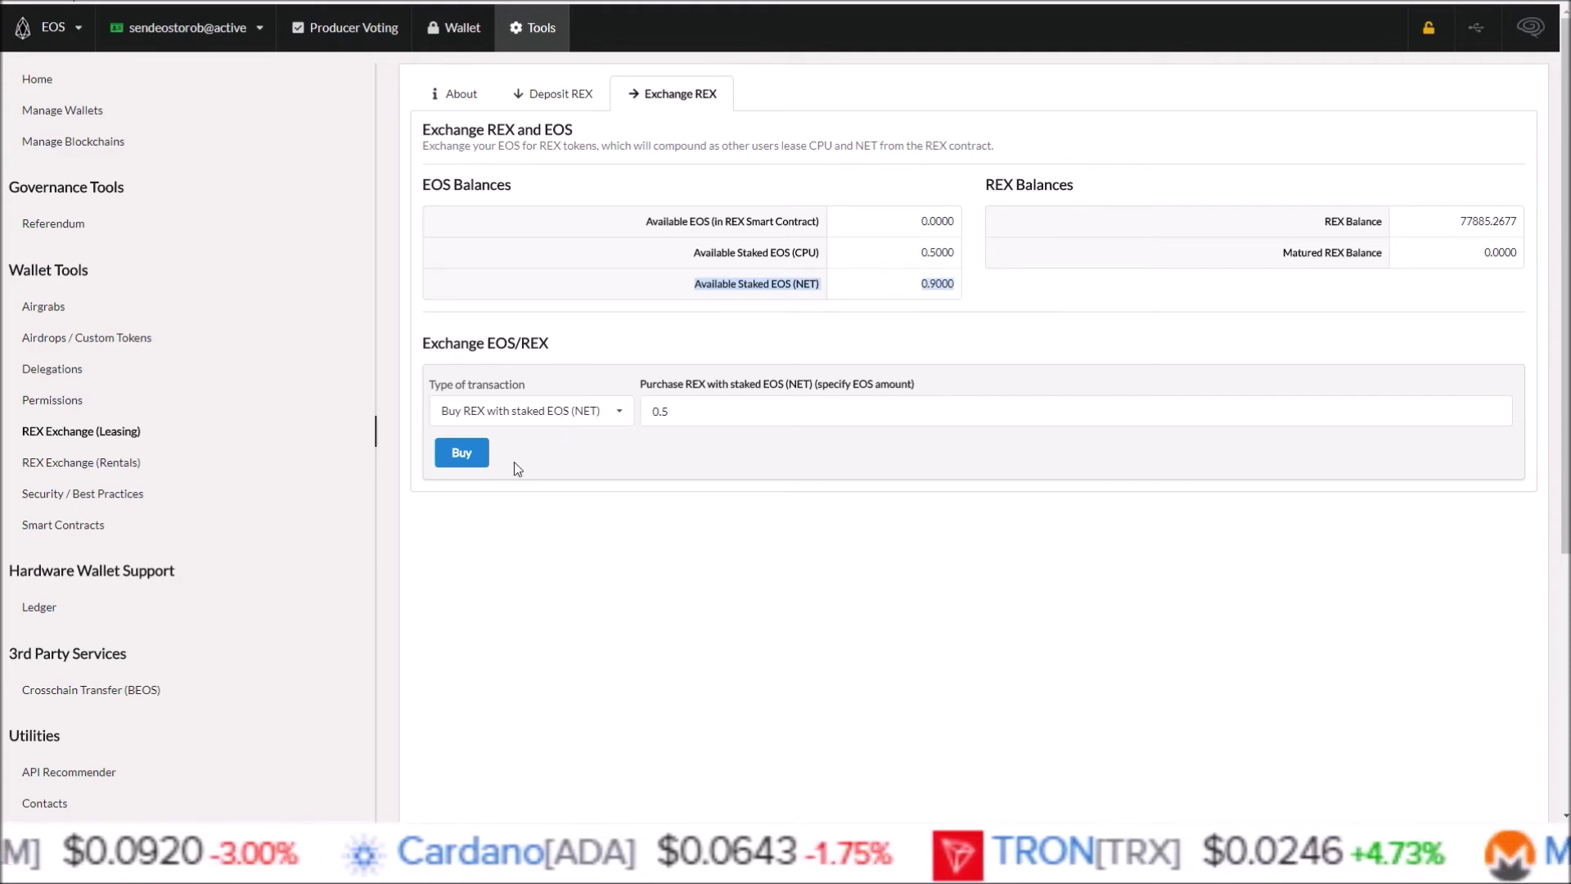
pyautogui.click(459, 456)
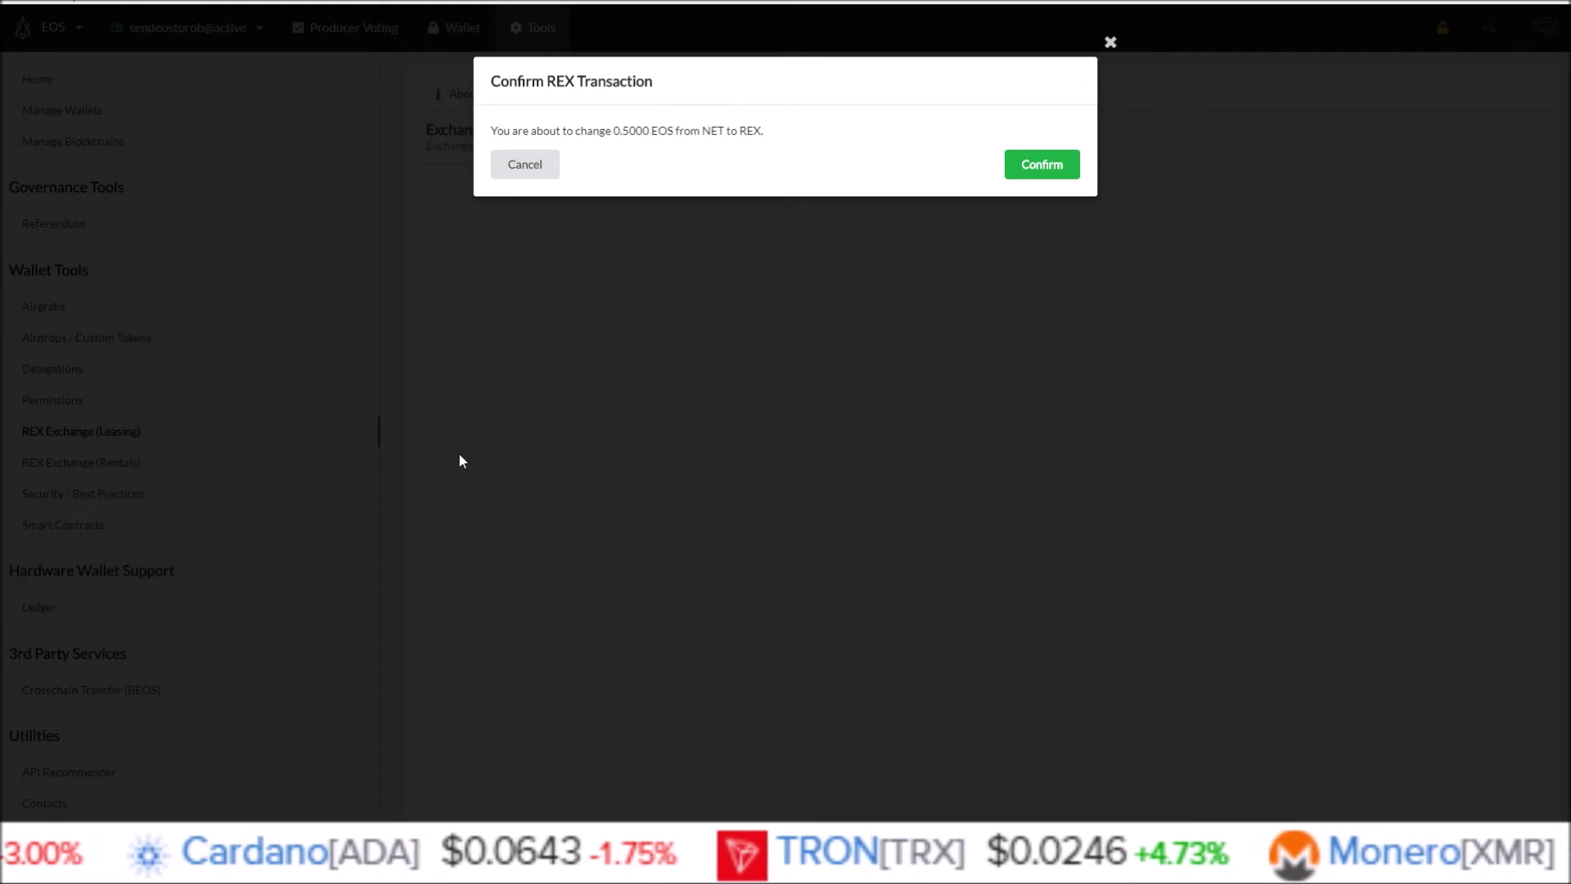
pyautogui.click(1028, 168)
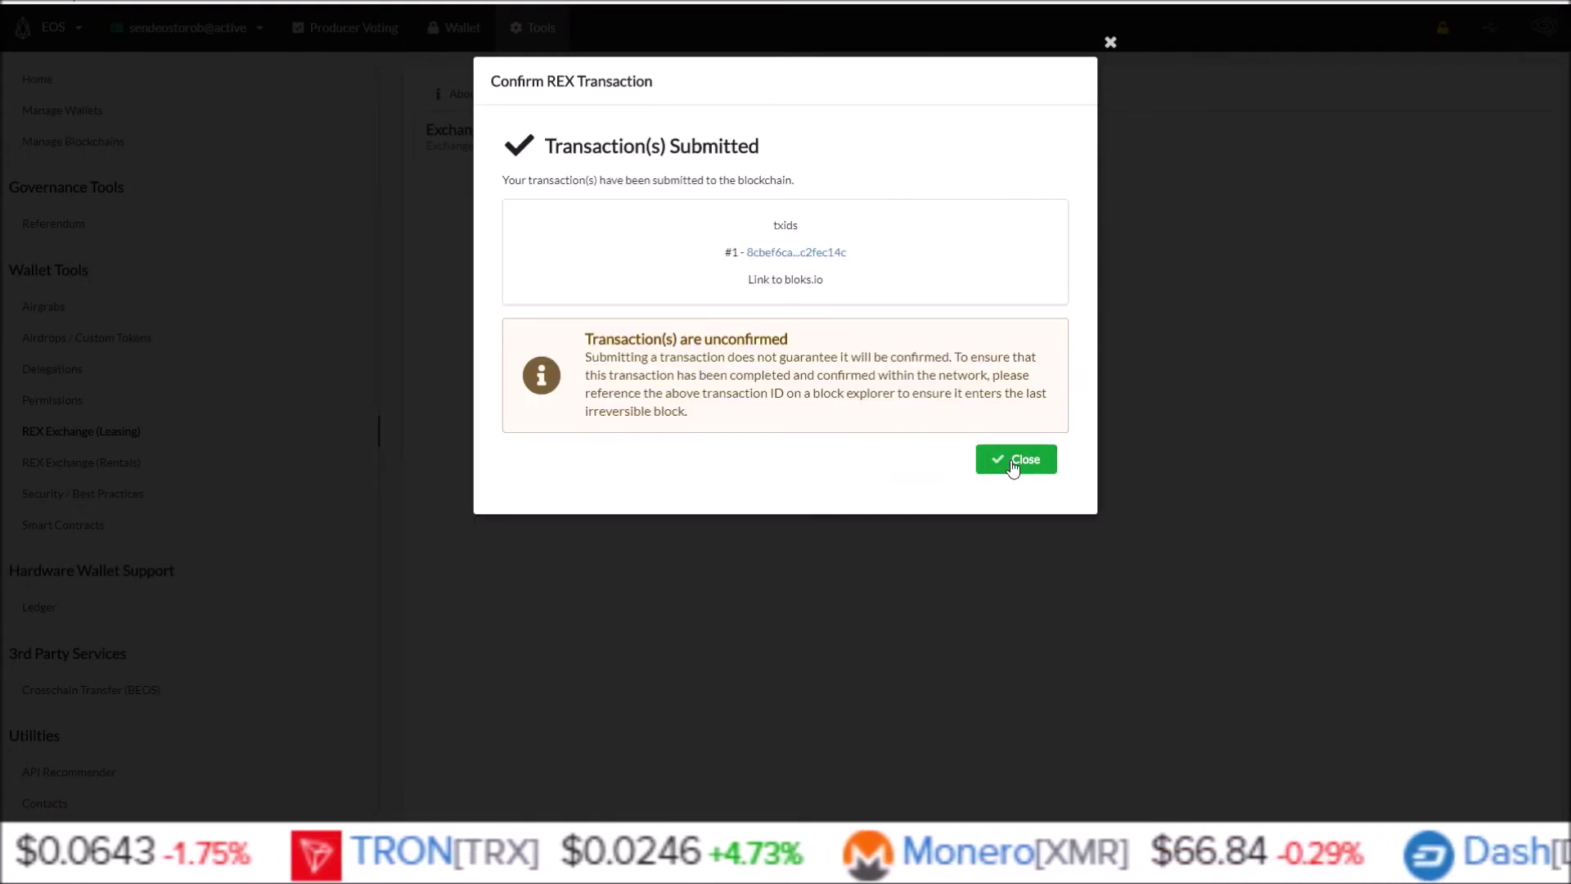
pyautogui.click(1013, 463)
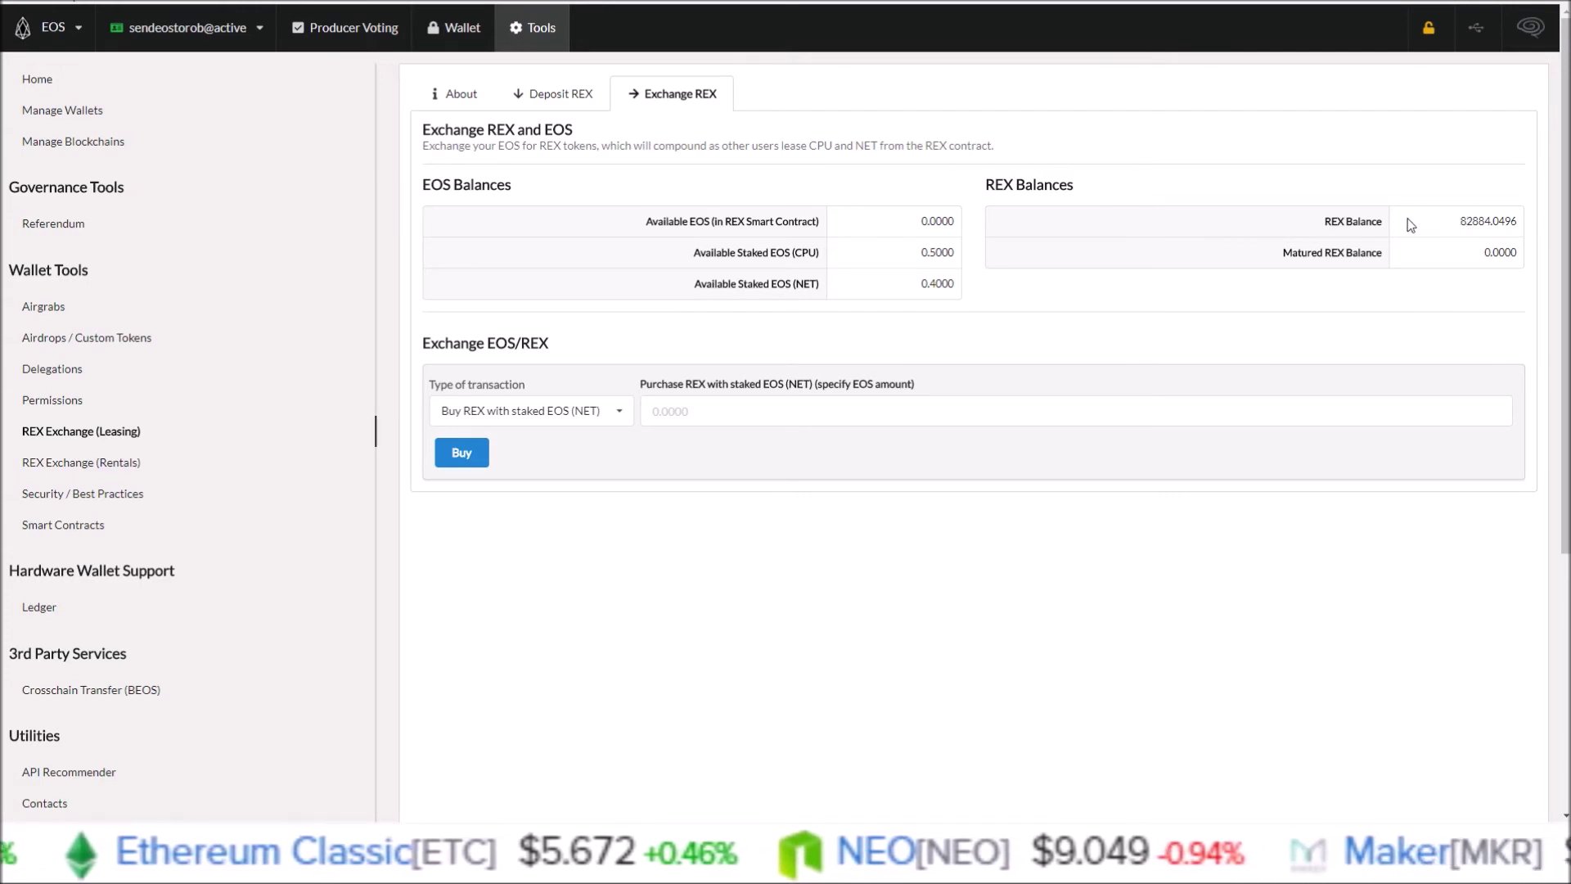
# - Highlight the updated 82884.0496 REX balance on the Exchange REX tab
pyautogui.moveTo(1455, 221); pyautogui.dragTo(1517, 221)
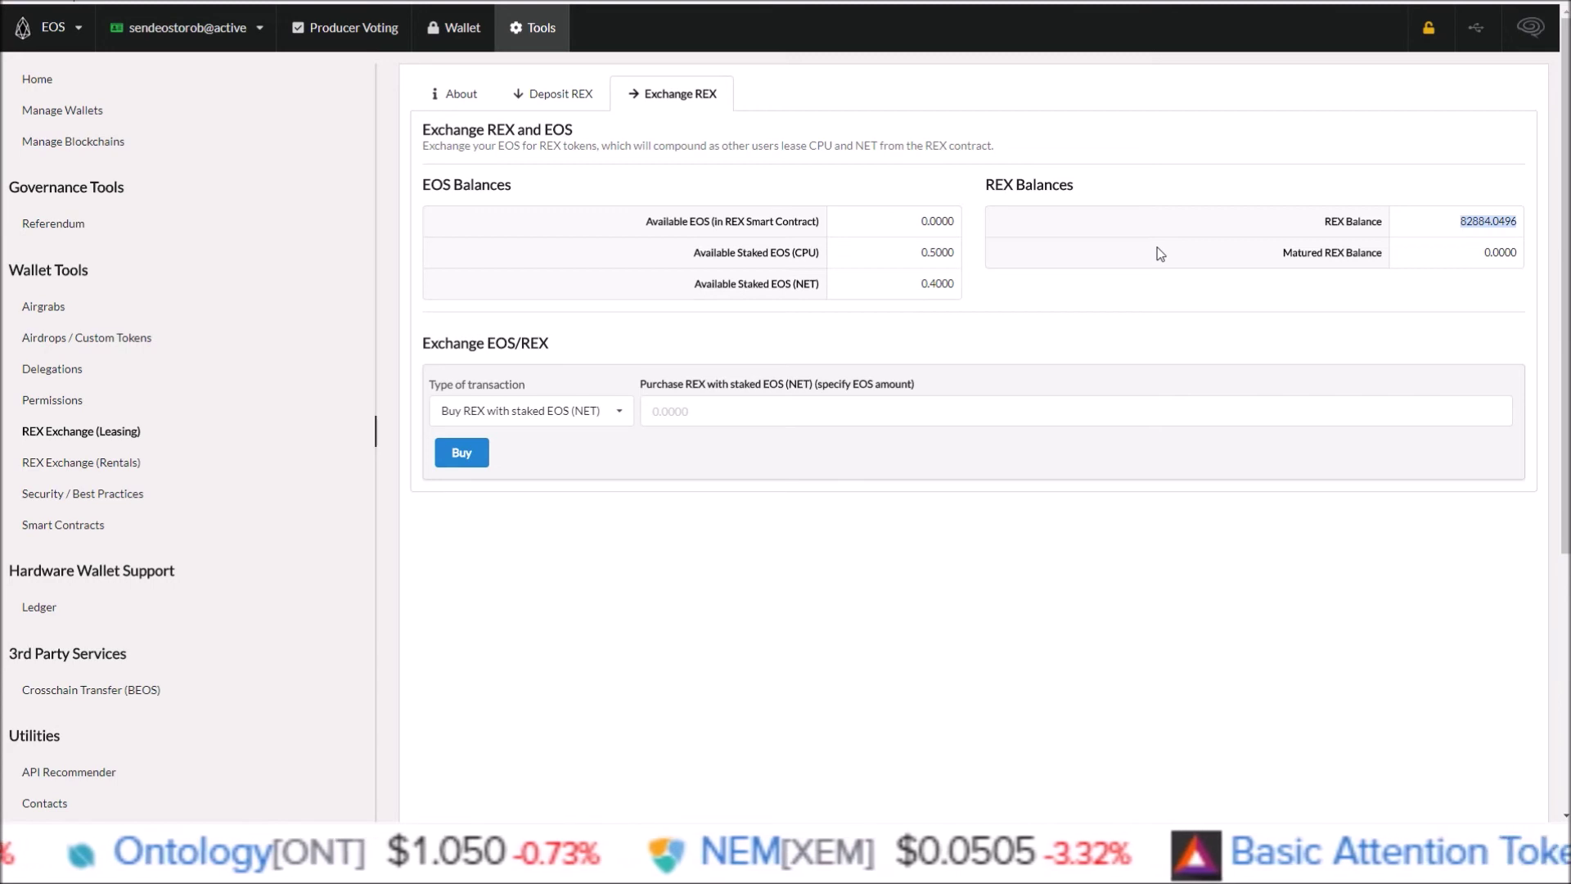
pyautogui.click(1468, 220)
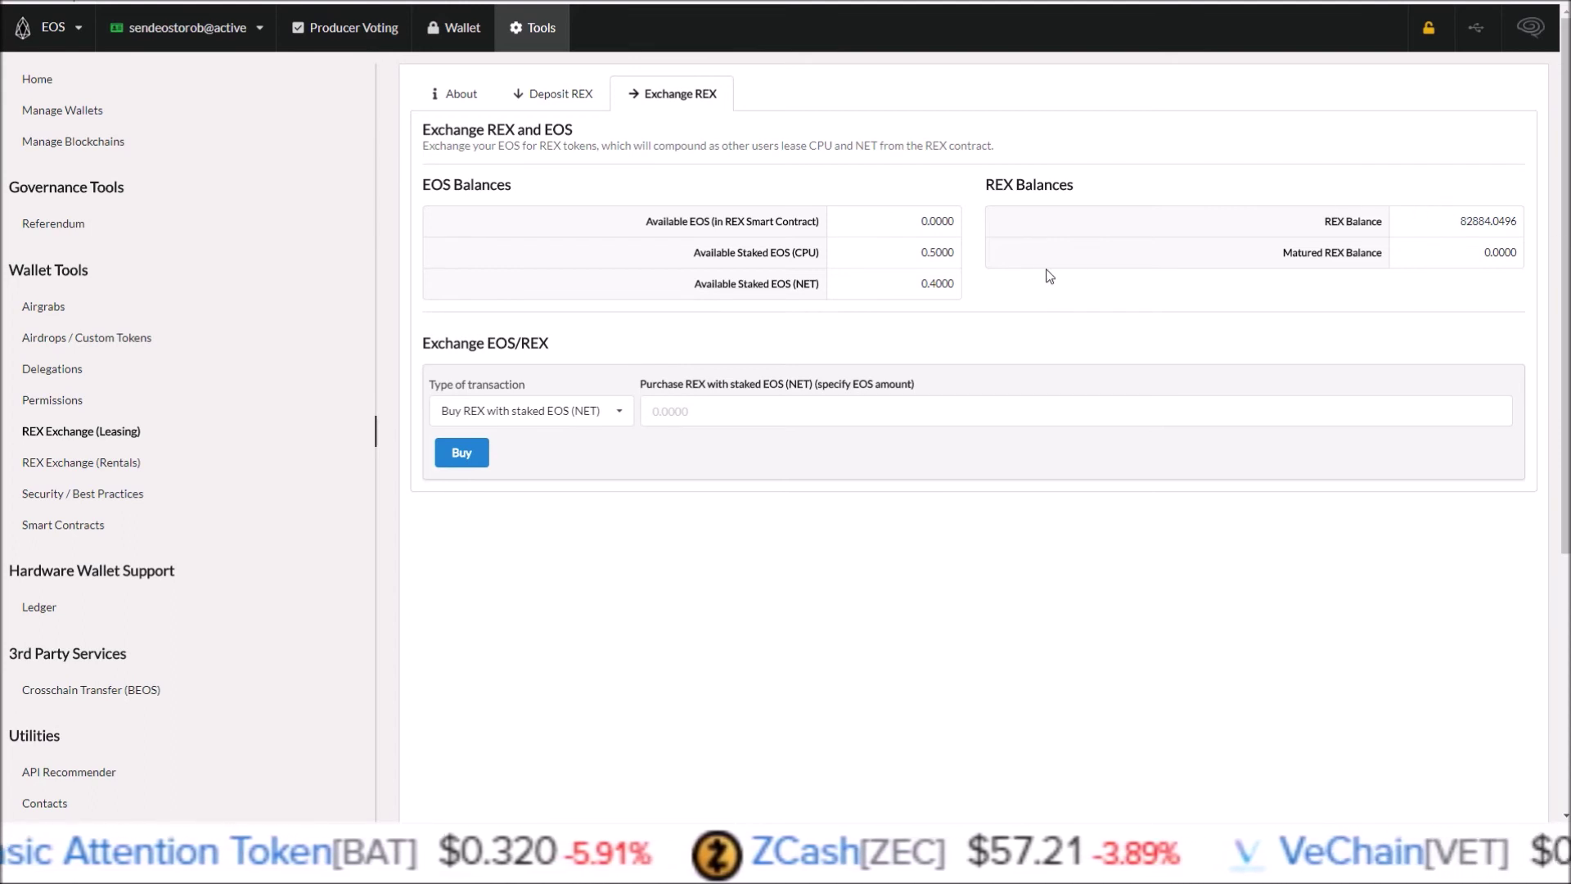
pyautogui.click(577, 413)
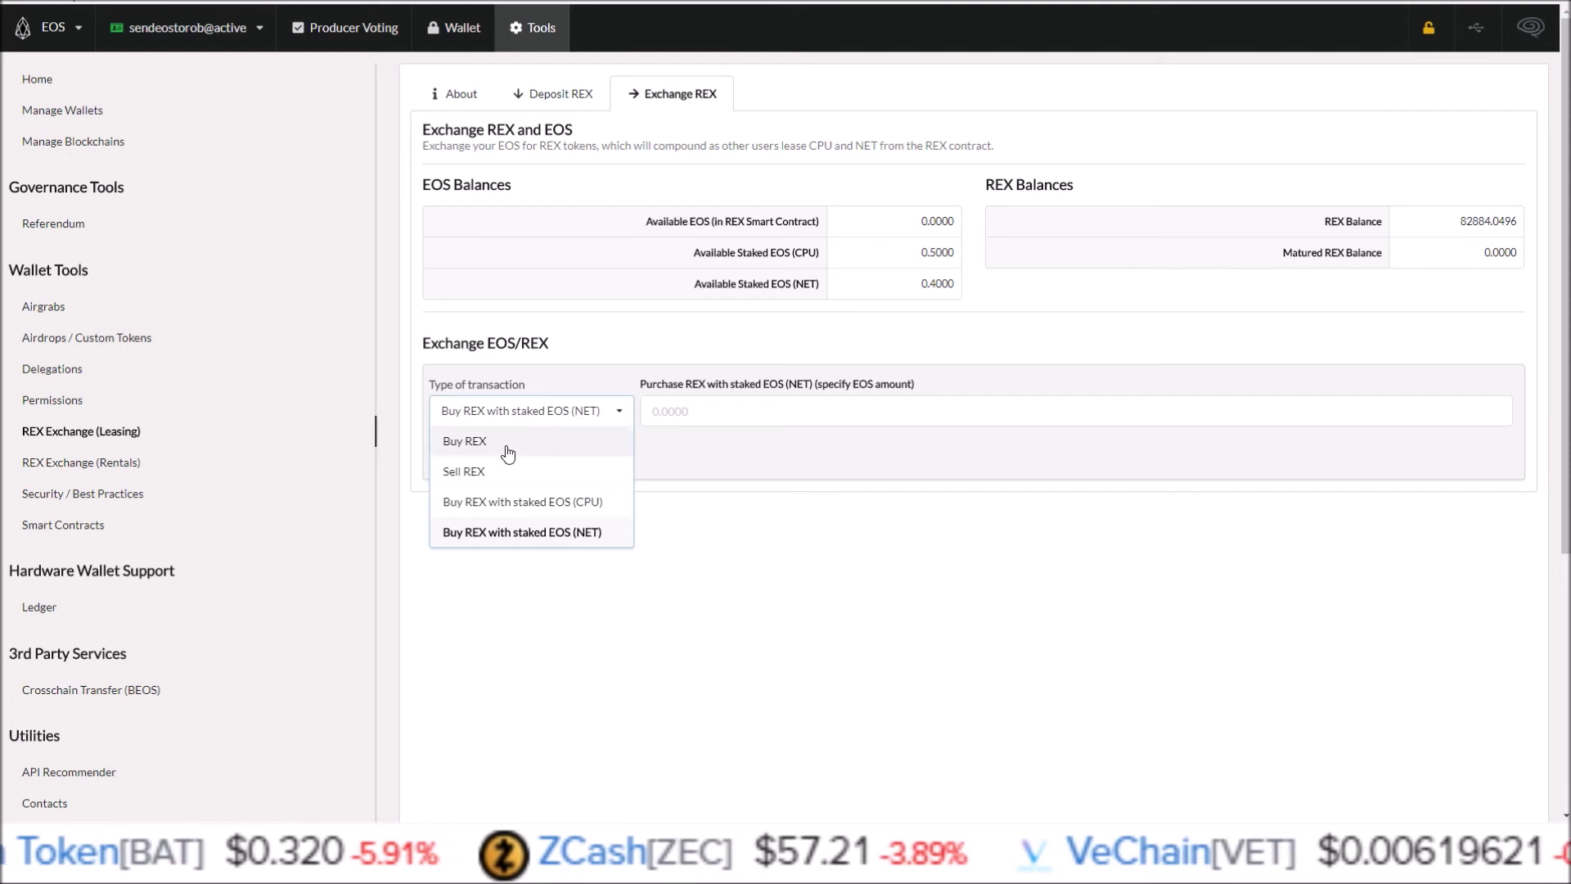
# - Switch the exchange to Sell REX, try a sell amount of 1, and highlight the REX balance
pyautogui.click(482, 473)
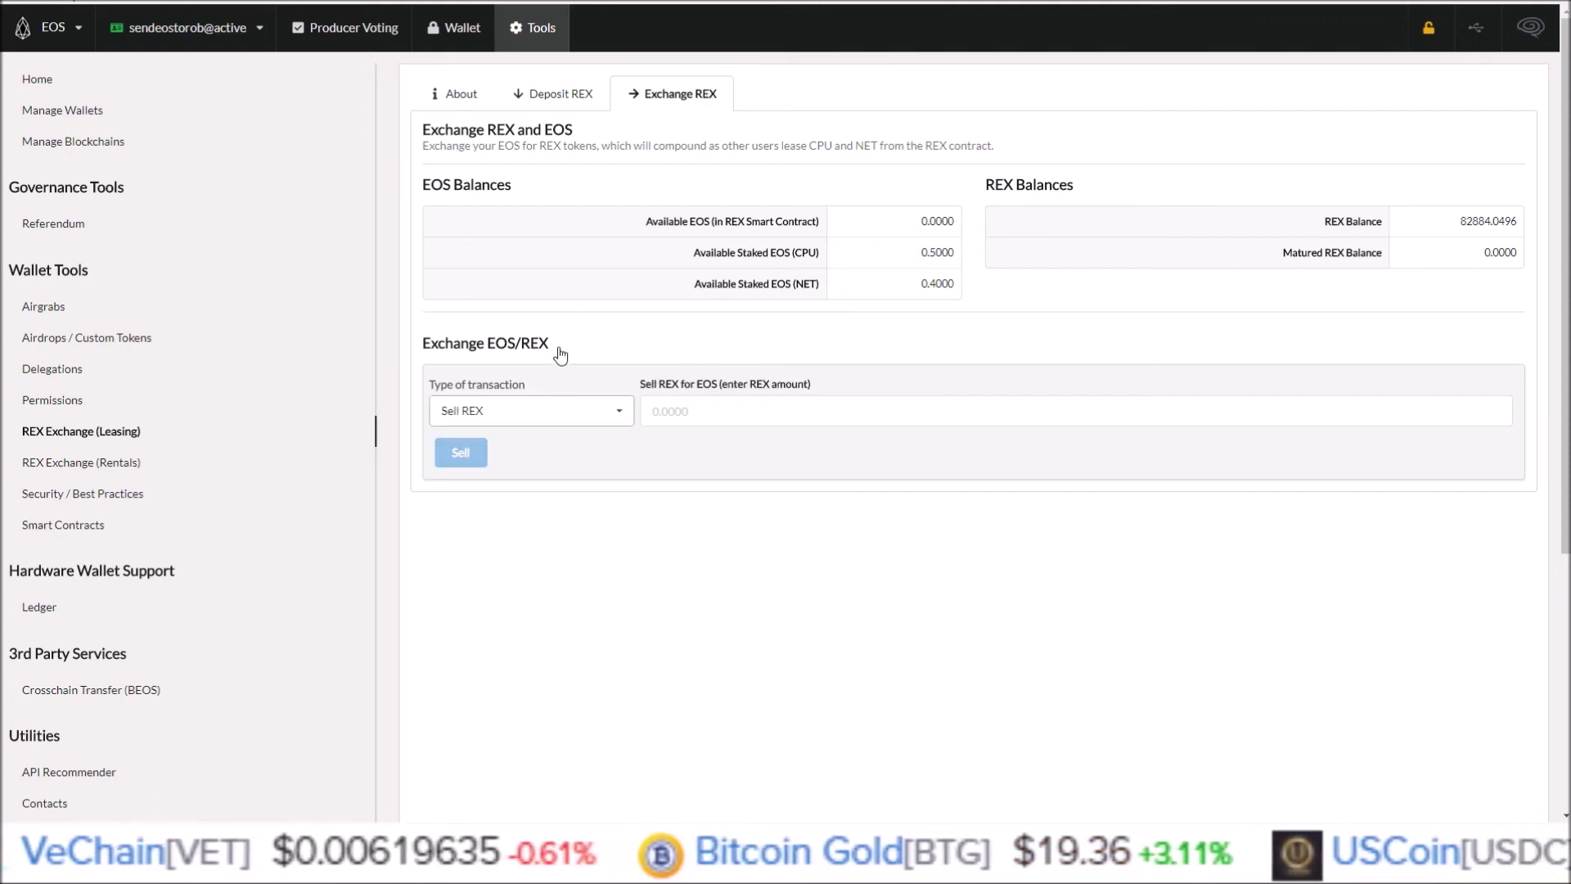
pyautogui.click(673, 413)
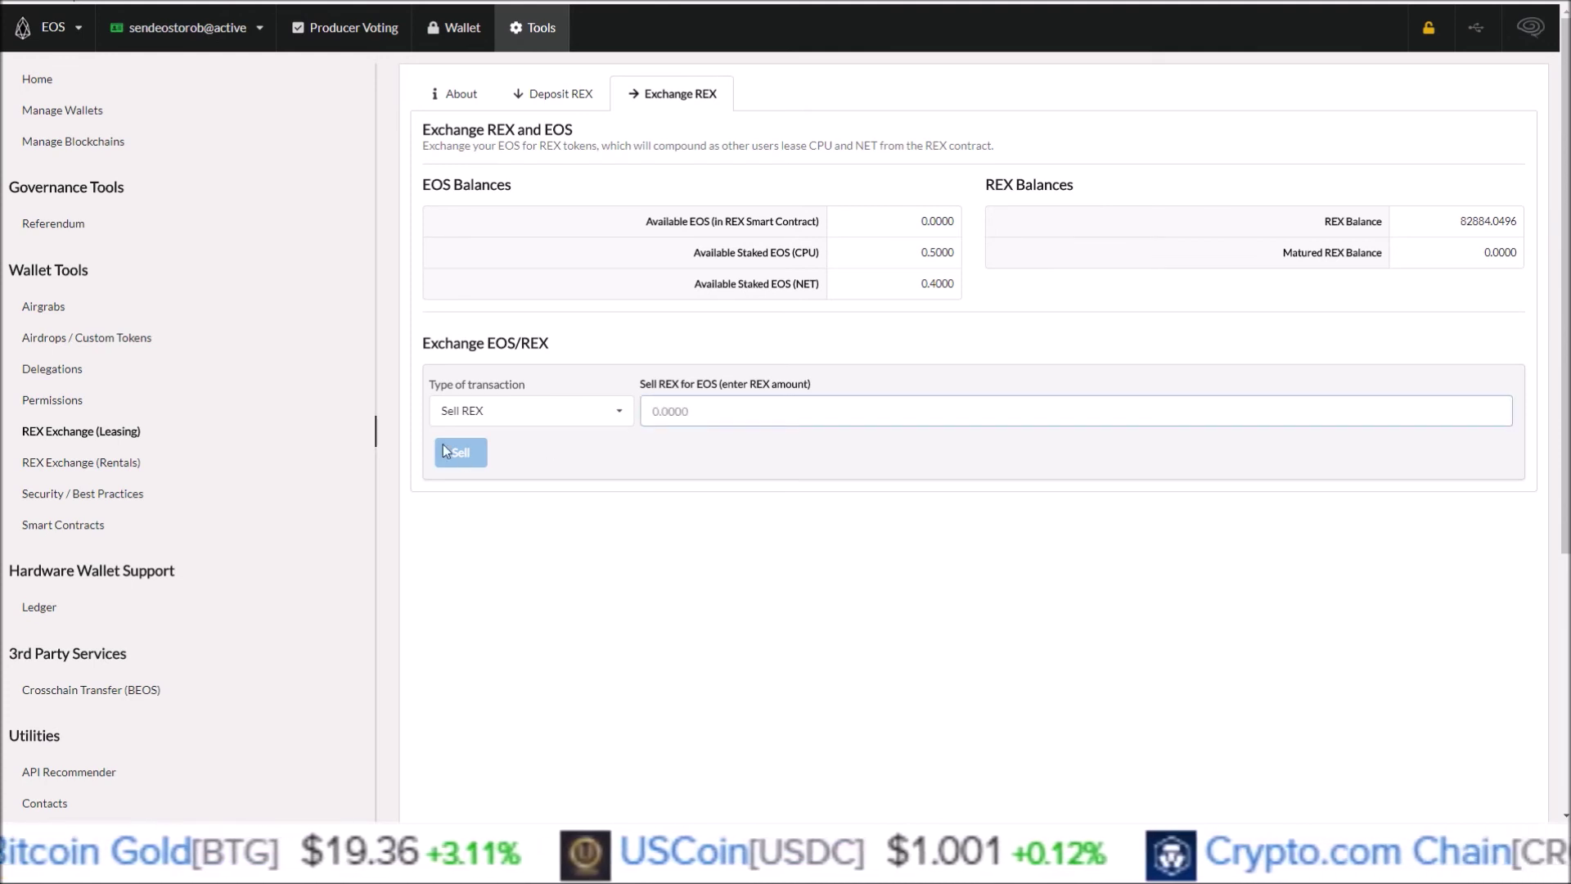
pyautogui.click(763, 500)
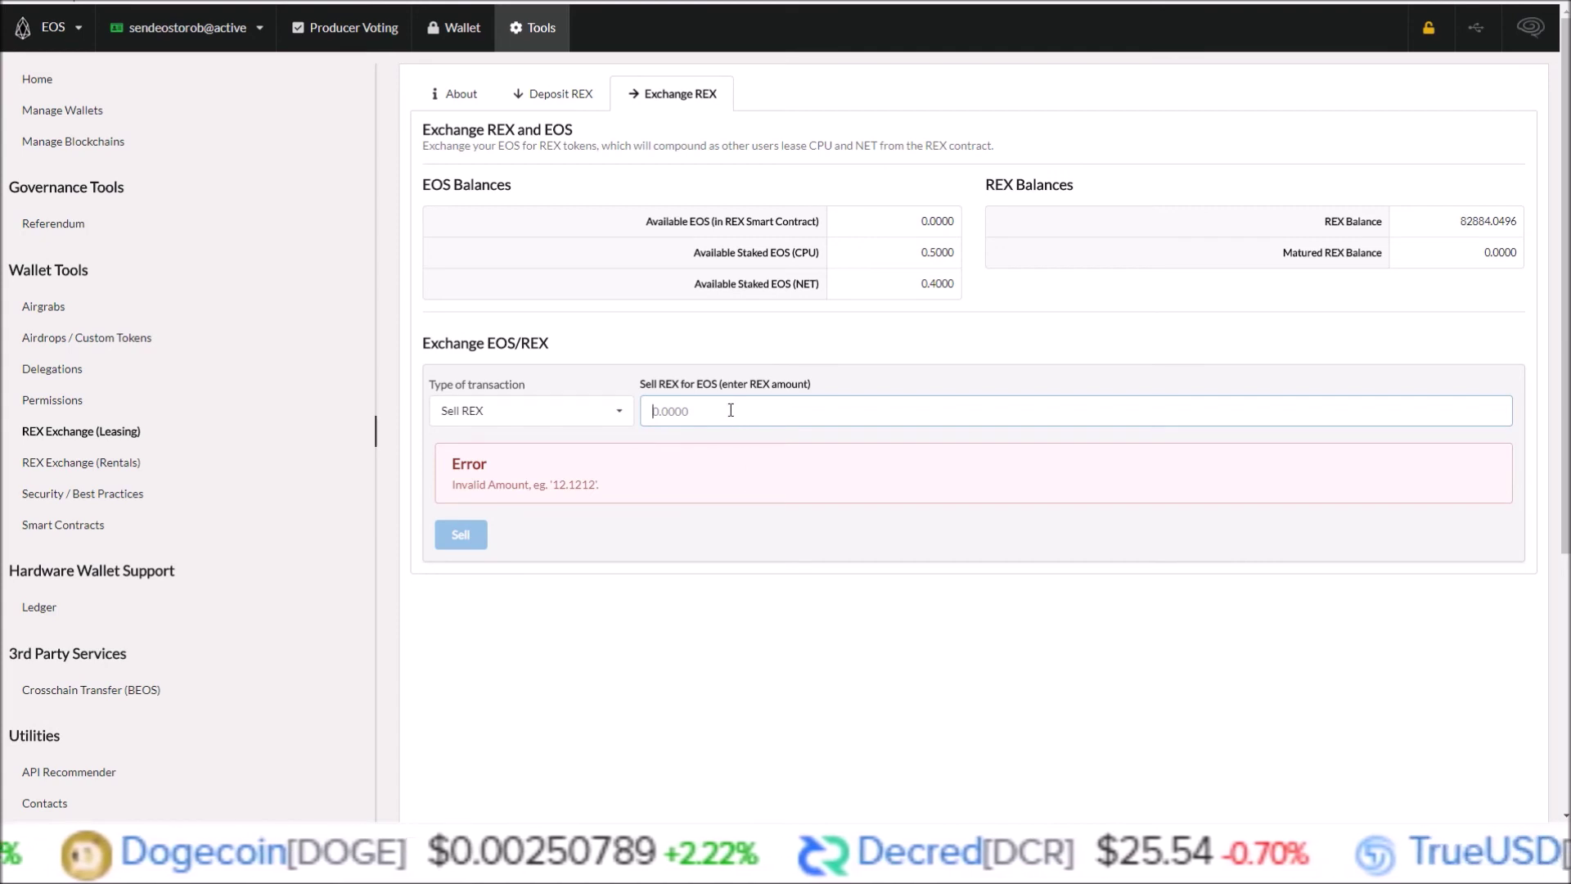
pyautogui.write('1')
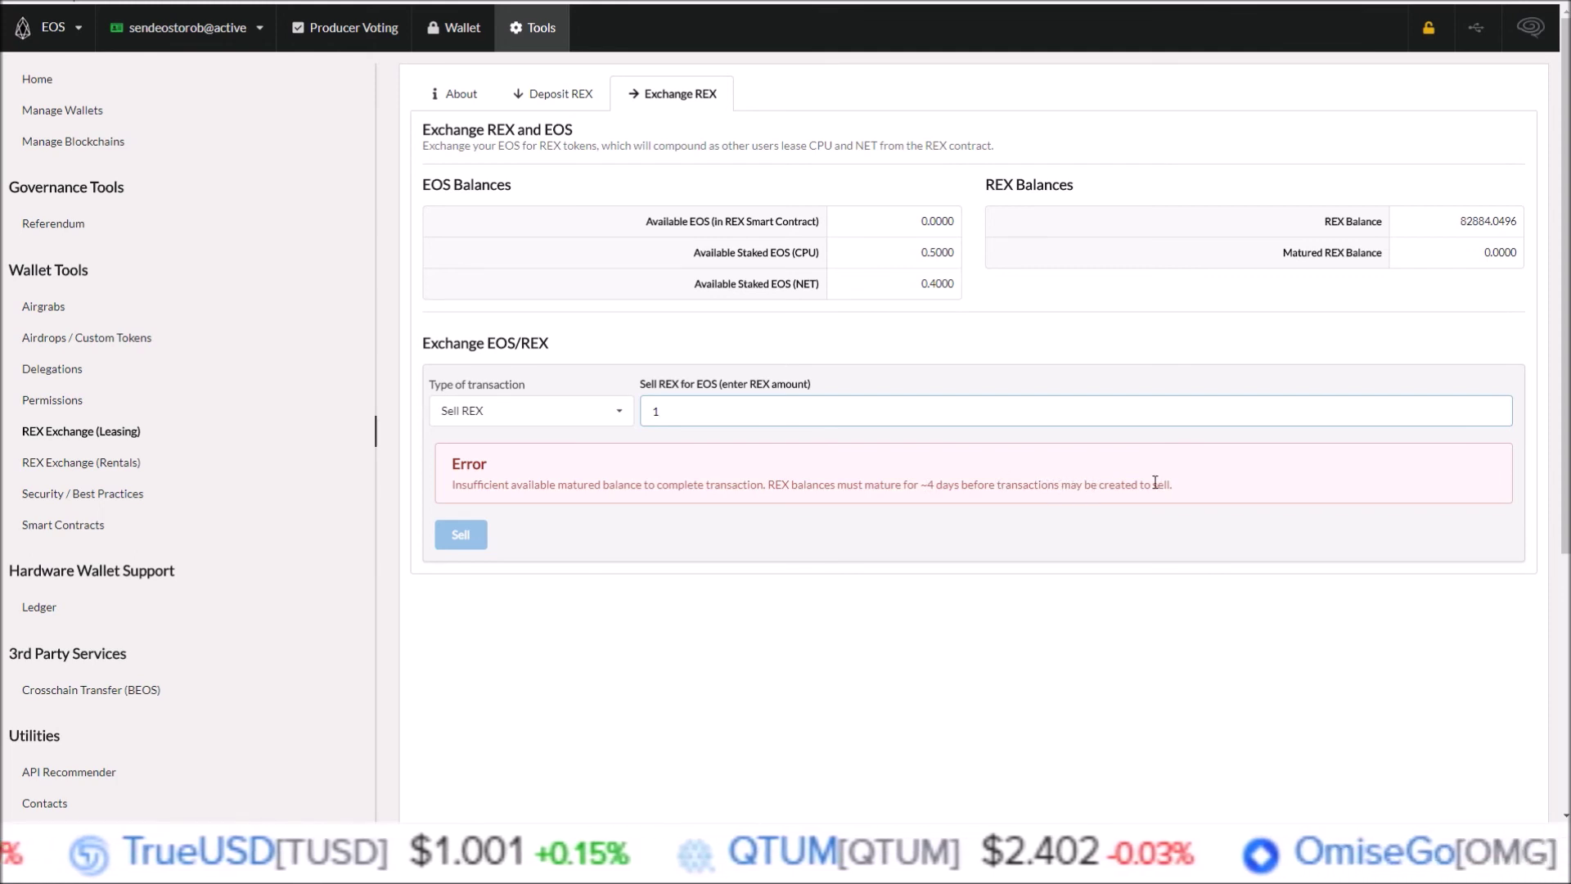
pyautogui.moveTo(1462, 219); pyautogui.dragTo(1518, 216)
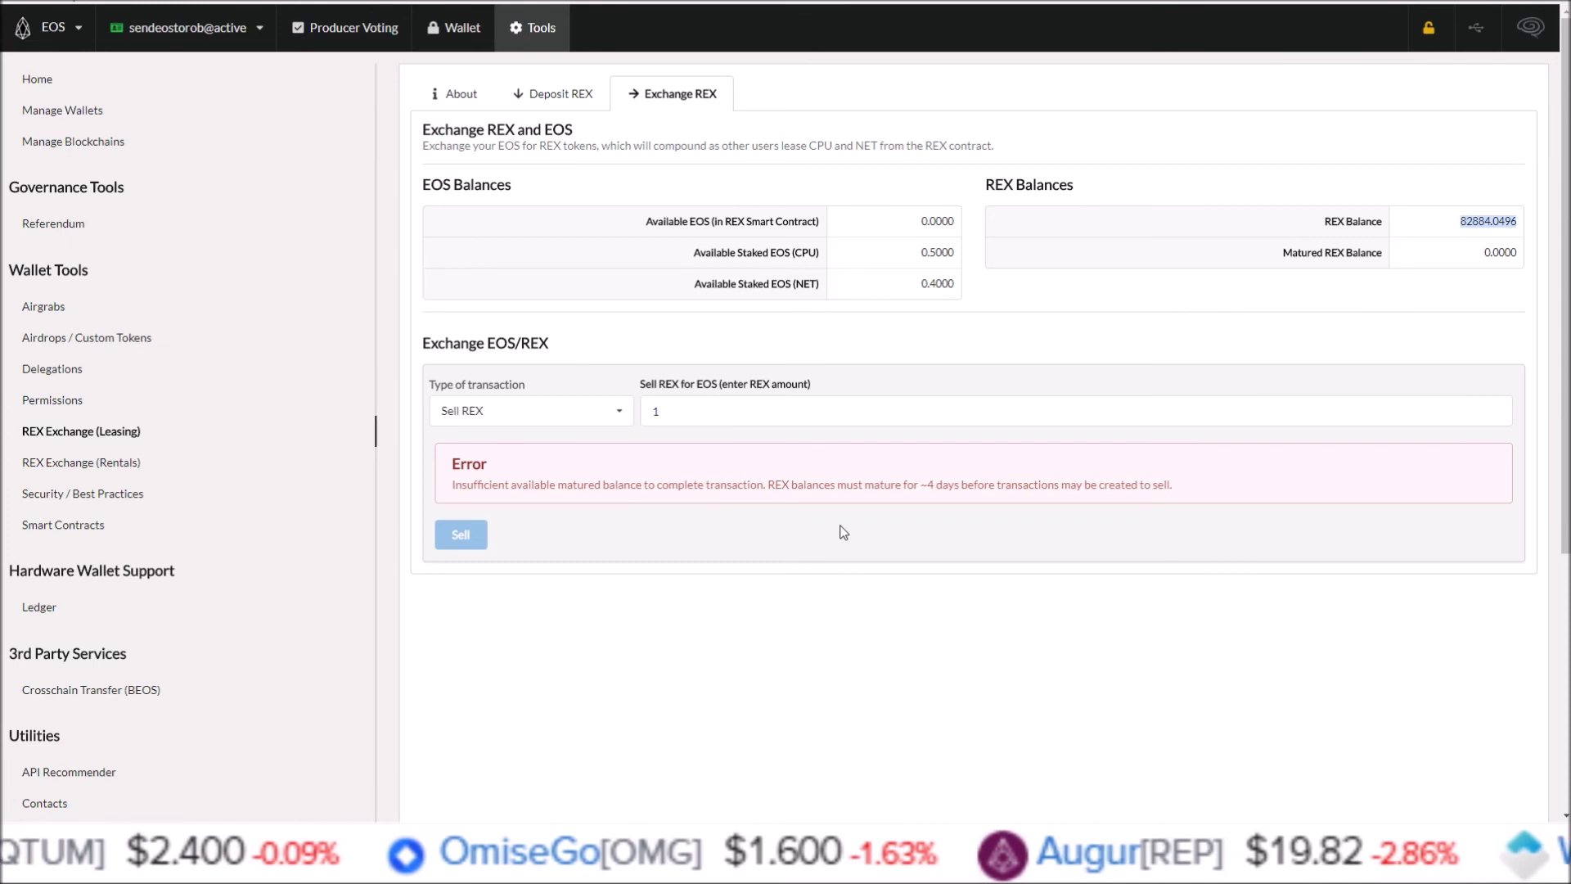
# - Try selling 1000 REX, clear the rejected amount, and view the deposit form showing 0.9029 EOS
pyautogui.click(686, 413)
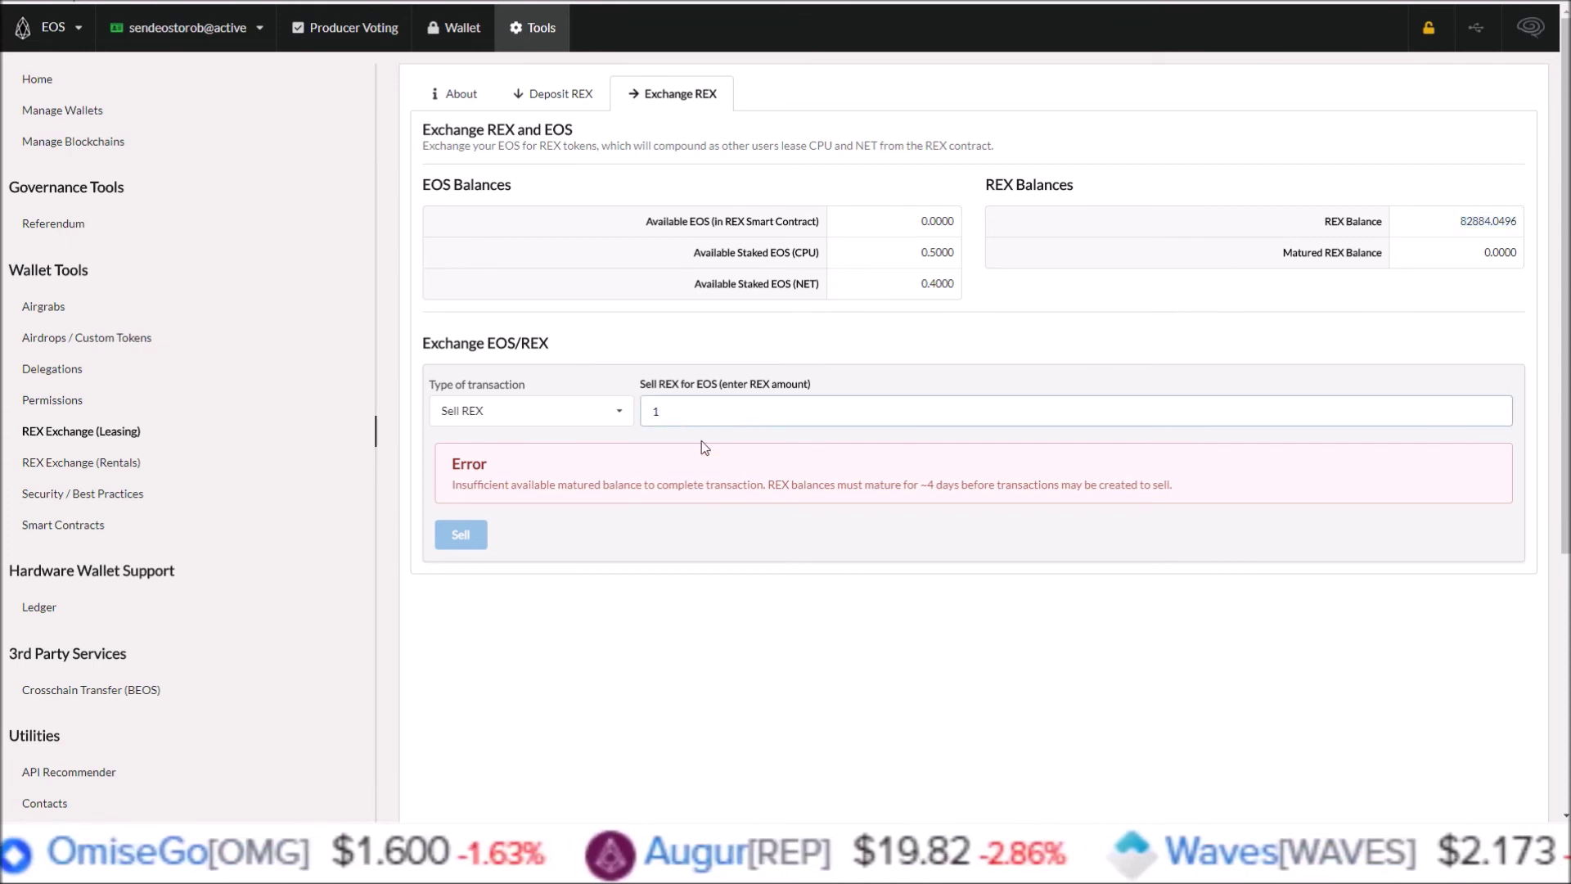
pyautogui.write('000')
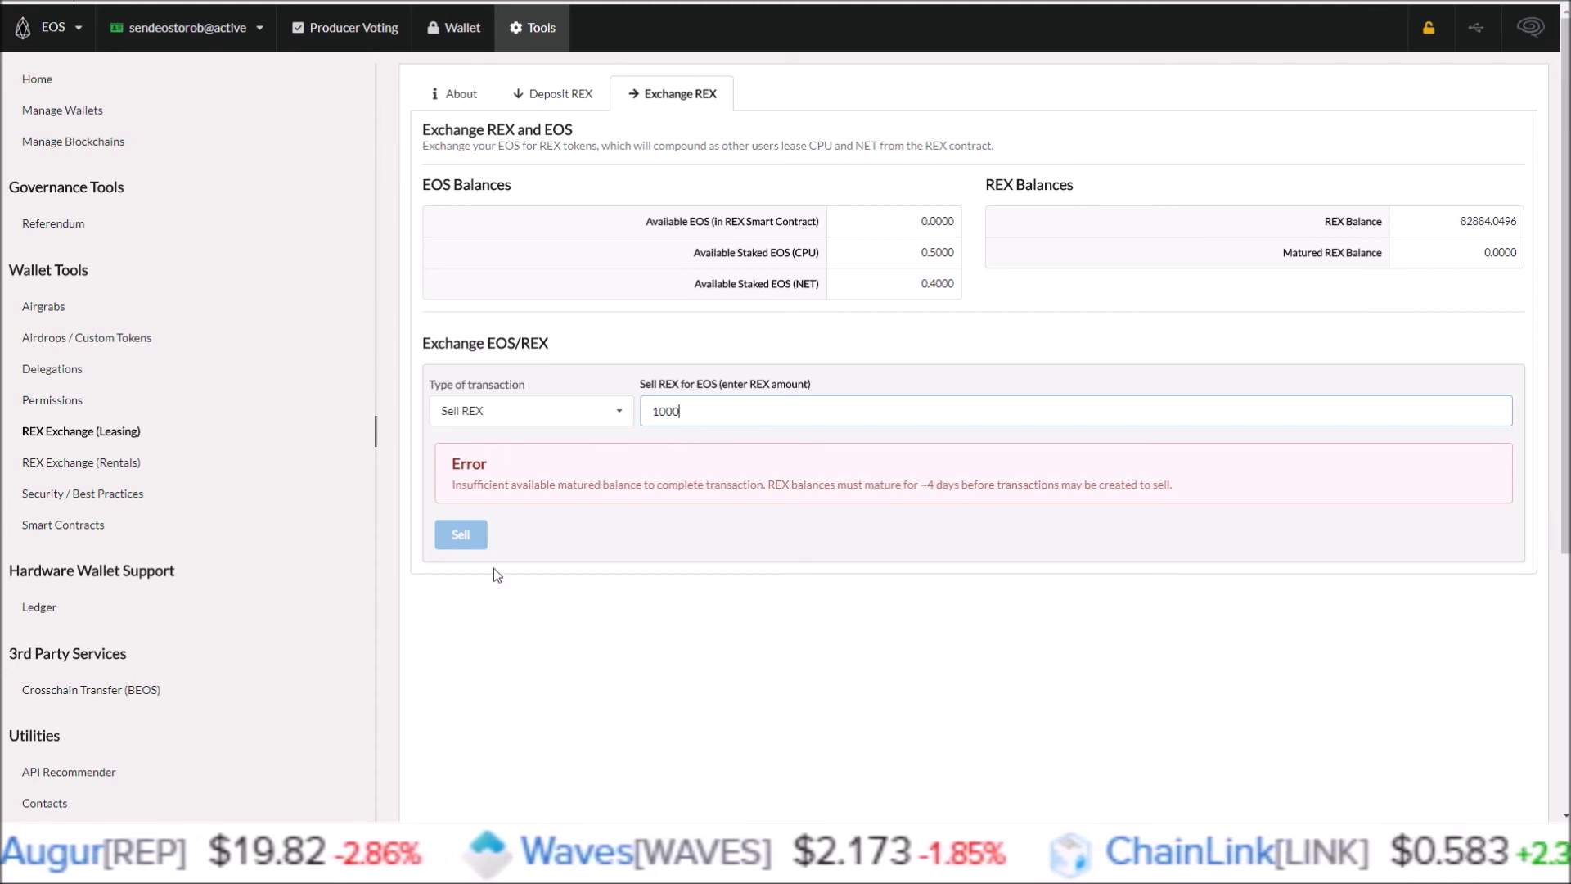
pyautogui.press('BackSpace')
pyautogui.press('BackSpace')
pyautogui.press('BackSpace')
pyautogui.press('BackSpace')
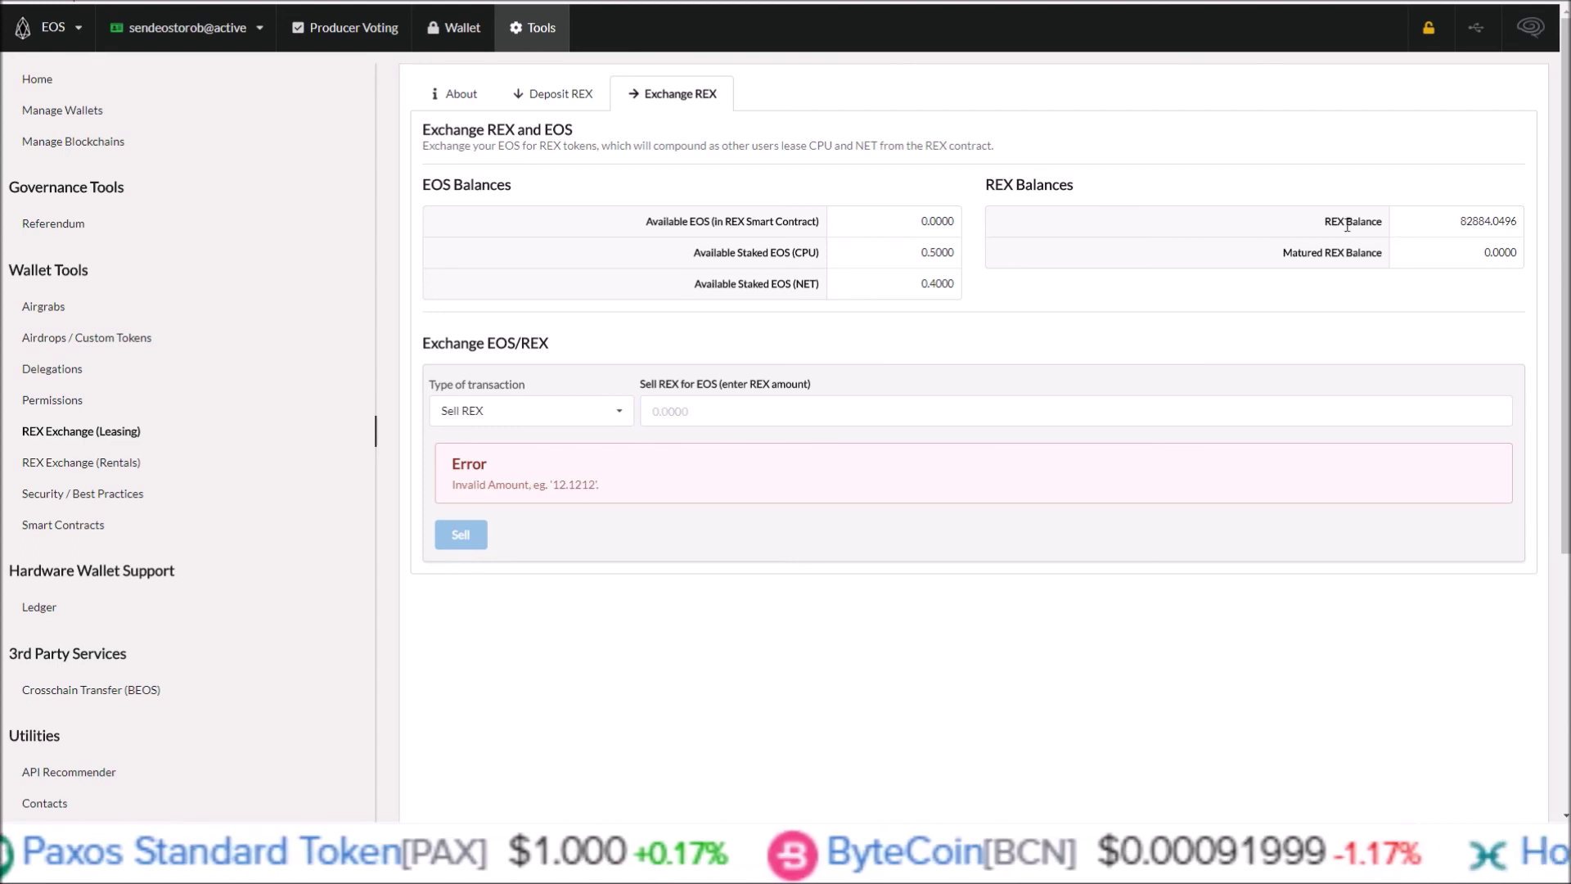
pyautogui.click(536, 97)
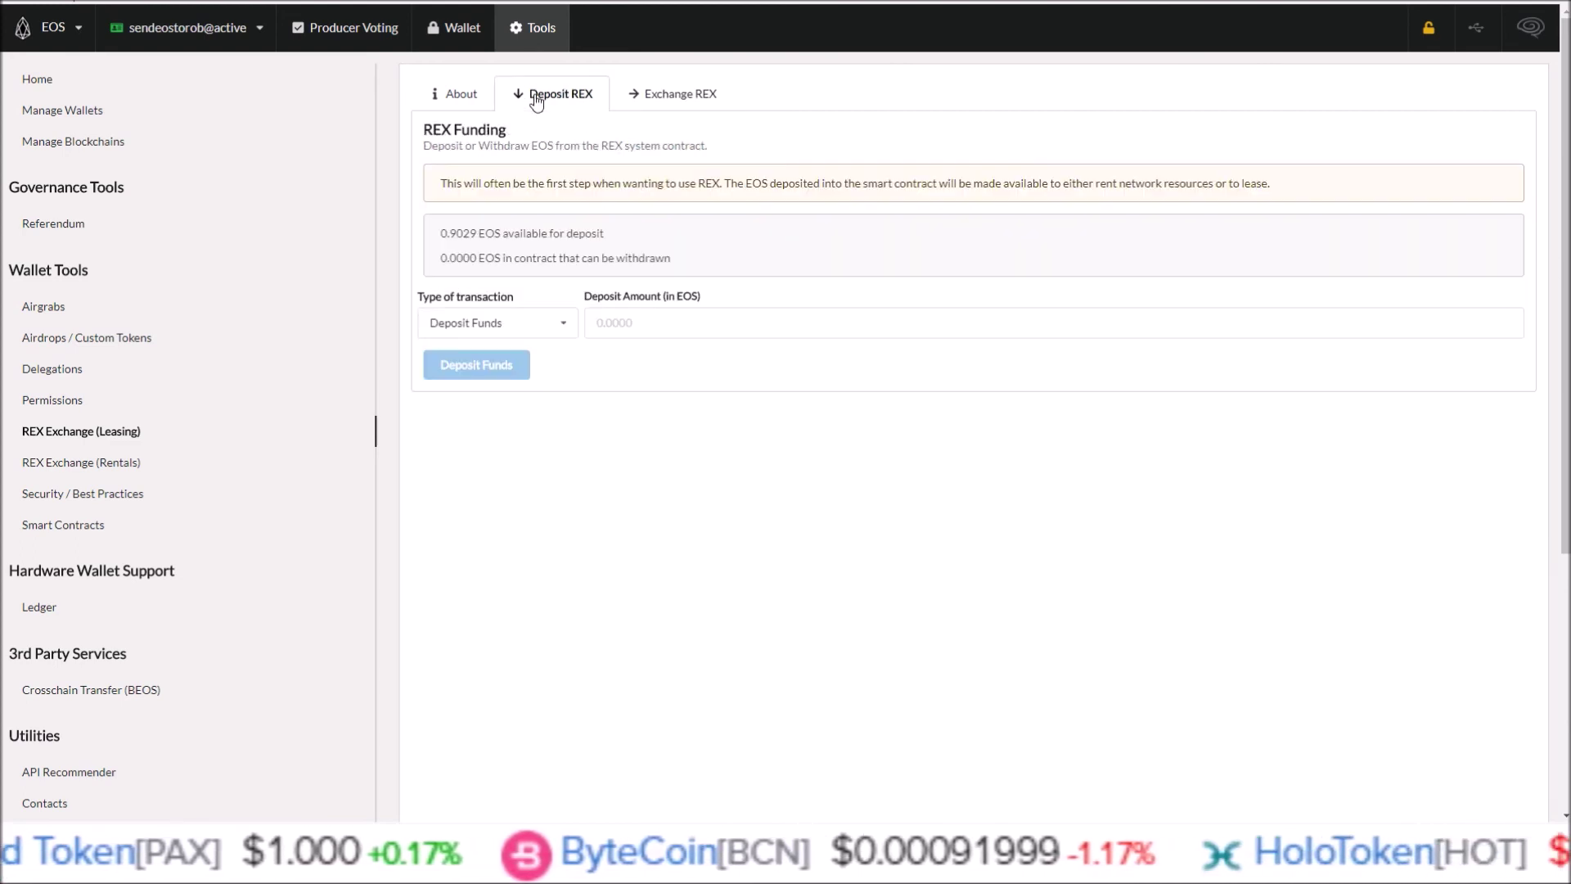
pyautogui.click(506, 327)
pyautogui.click(491, 385)
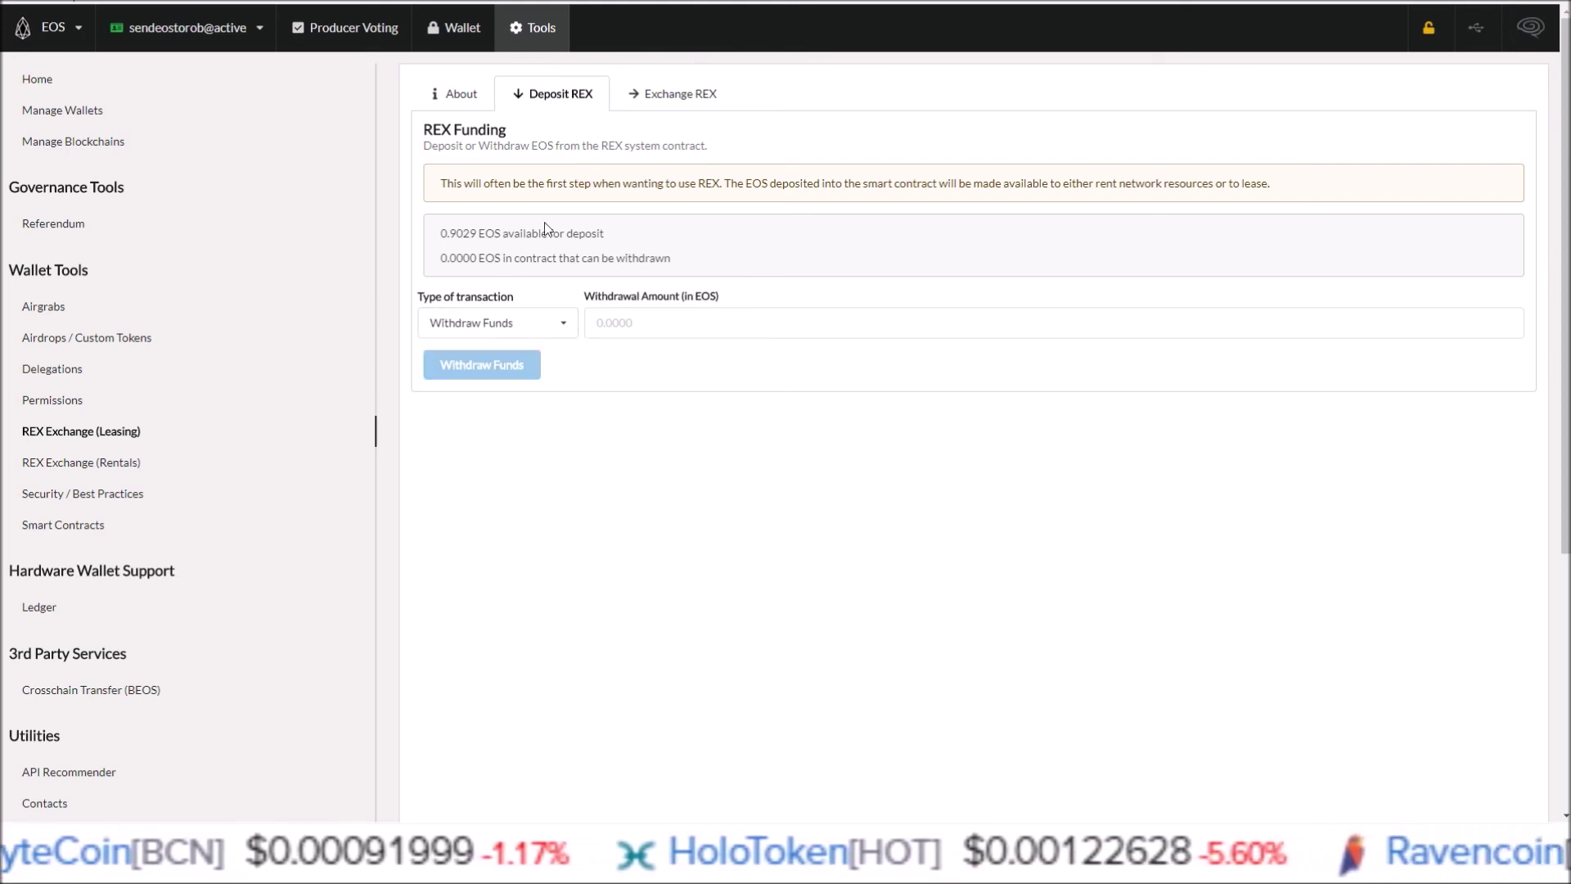
pyautogui.moveTo(479, 258); pyautogui.dragTo(669, 258)
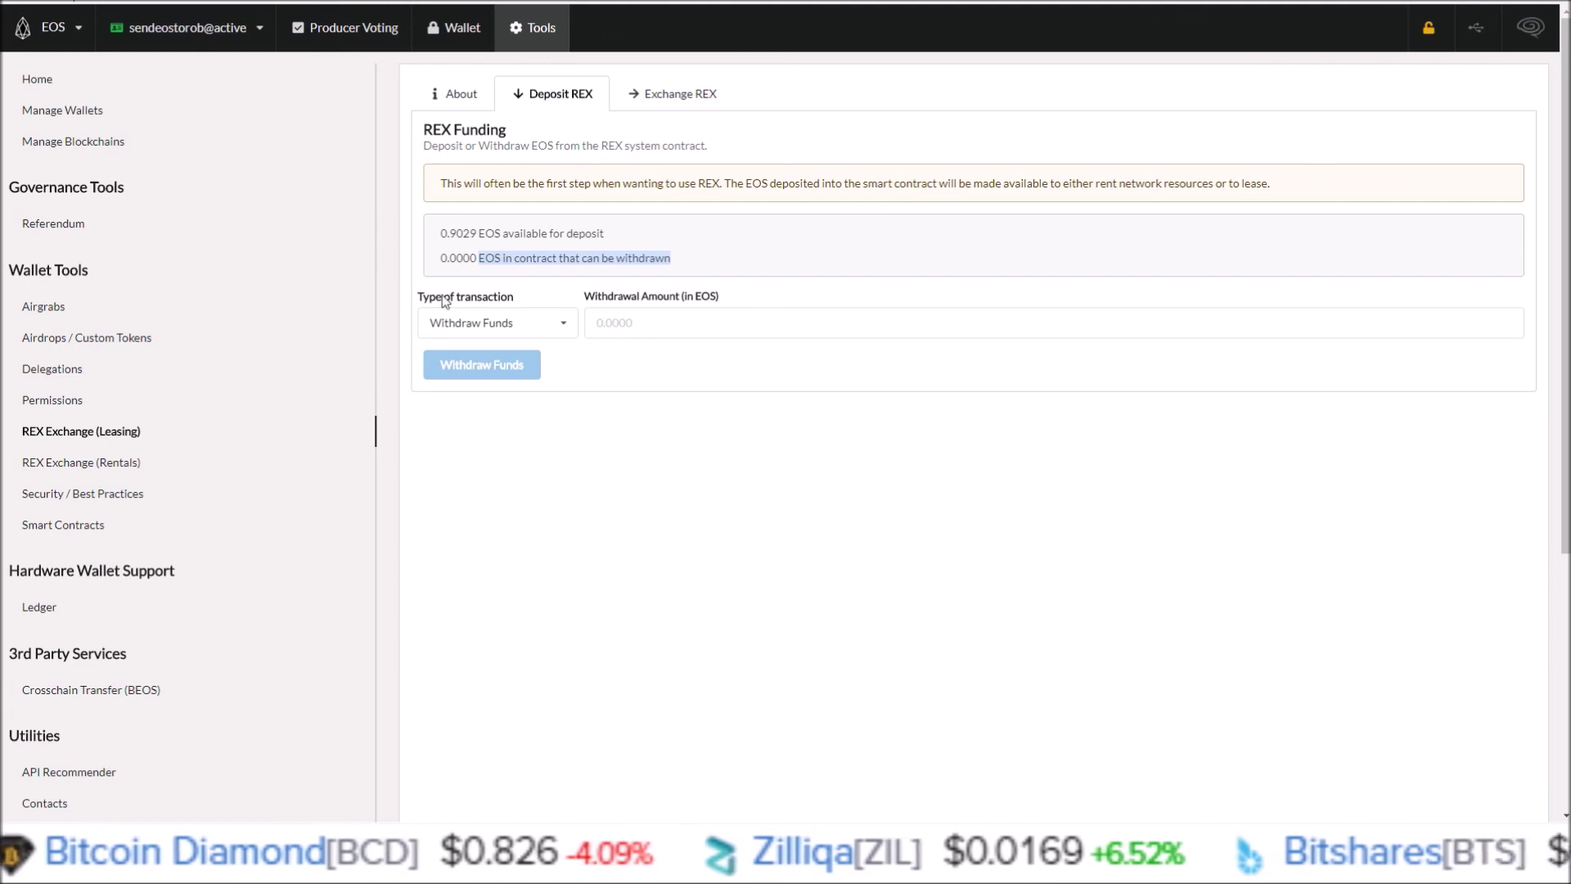
pyautogui.click(435, 323)
pyautogui.click(434, 322)
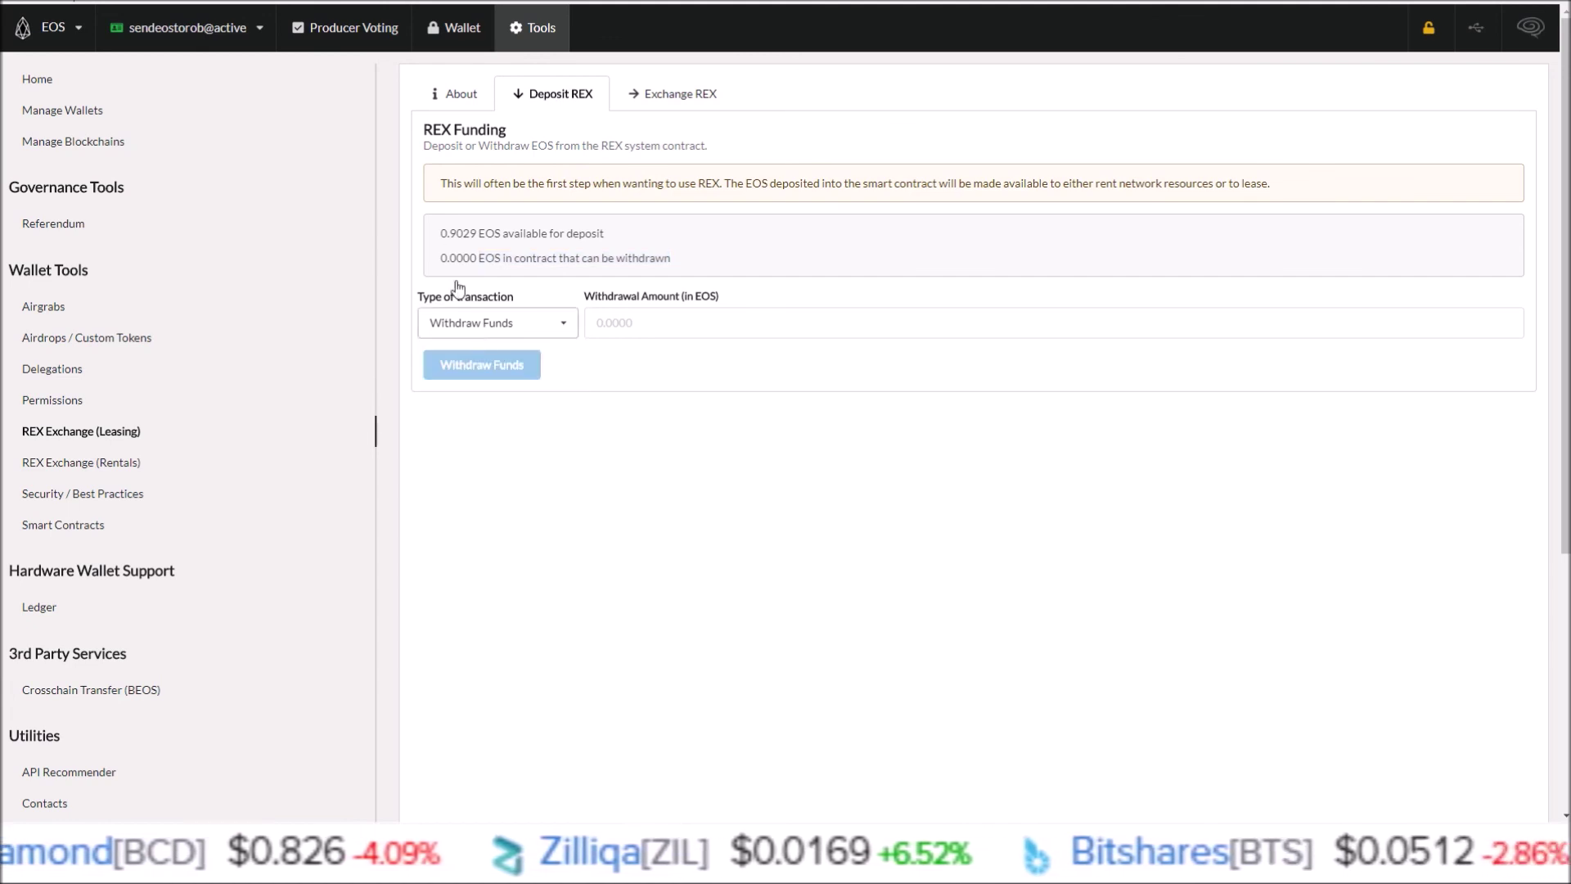
pyautogui.moveTo(435, 257); pyautogui.dragTo(504, 258)
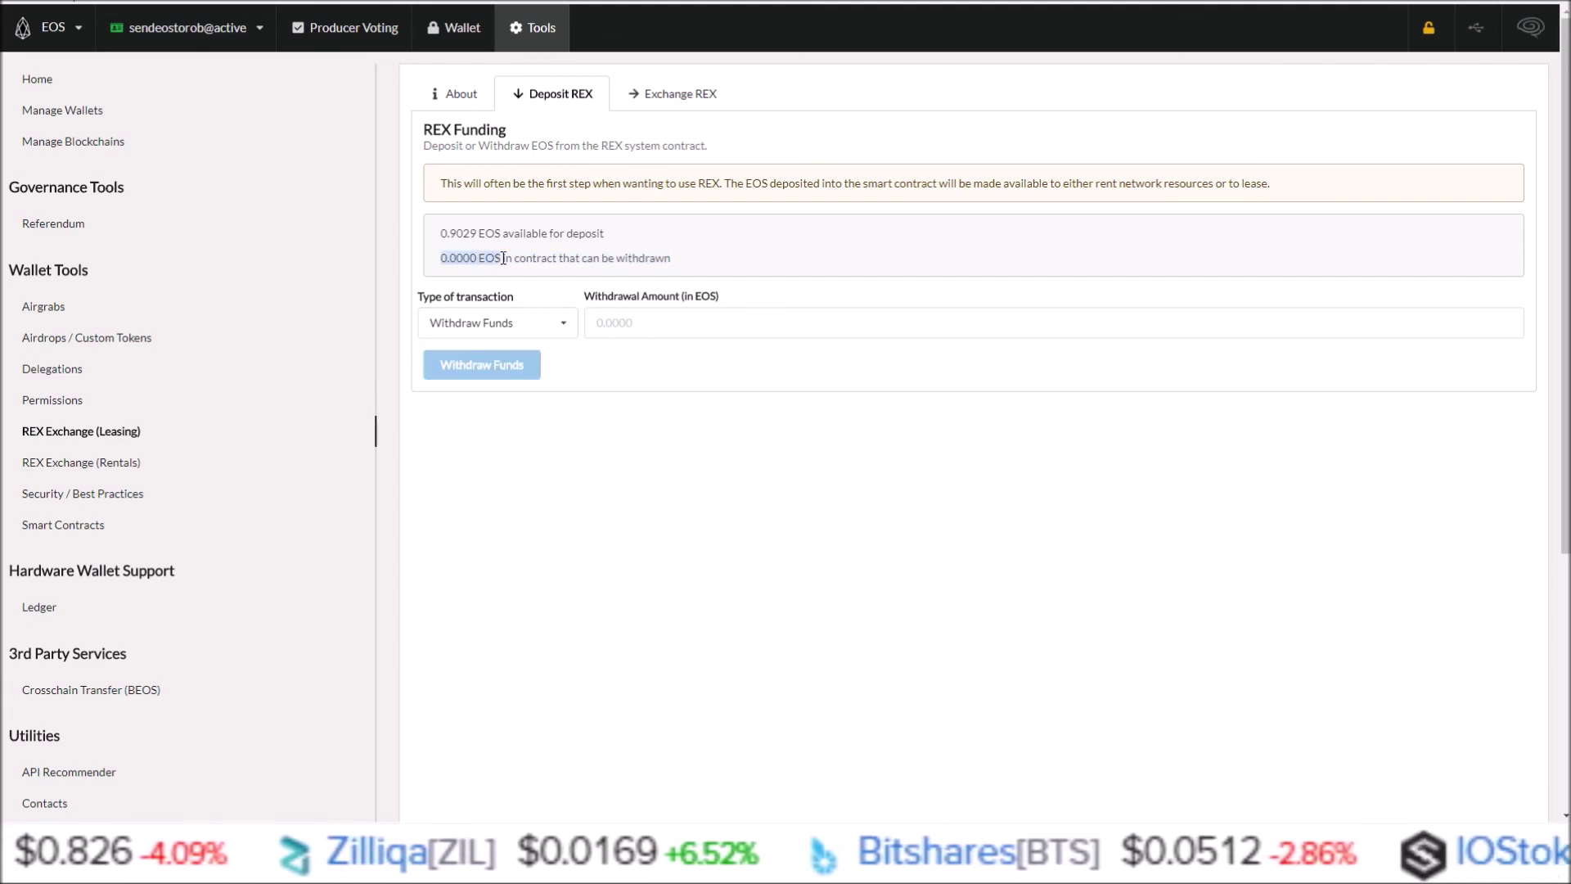
pyautogui.click(628, 321)
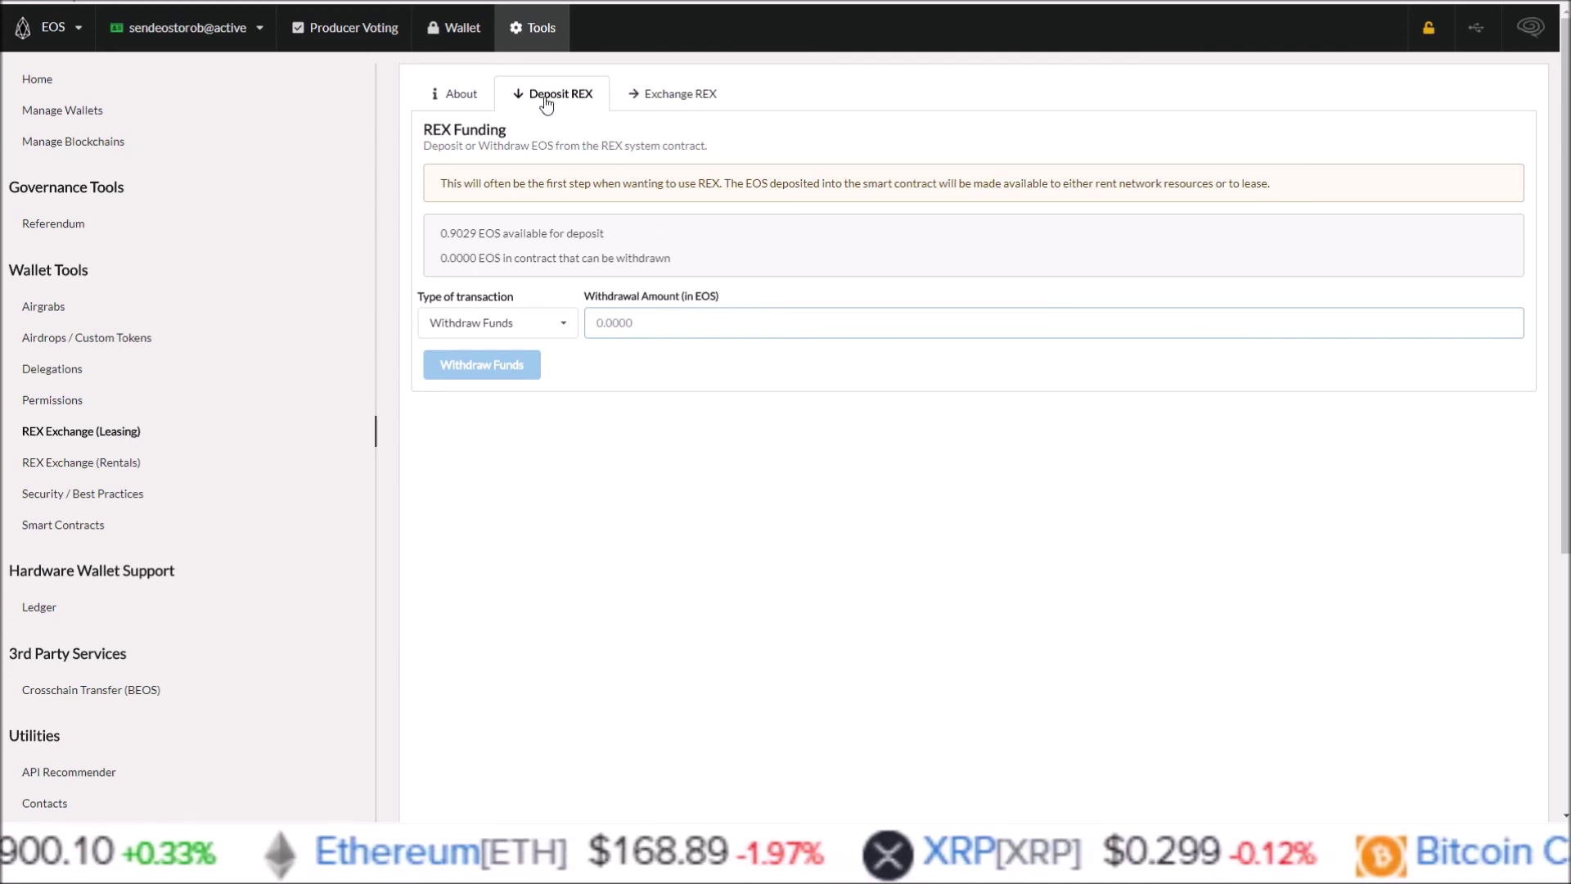
pyautogui.click(704, 103)
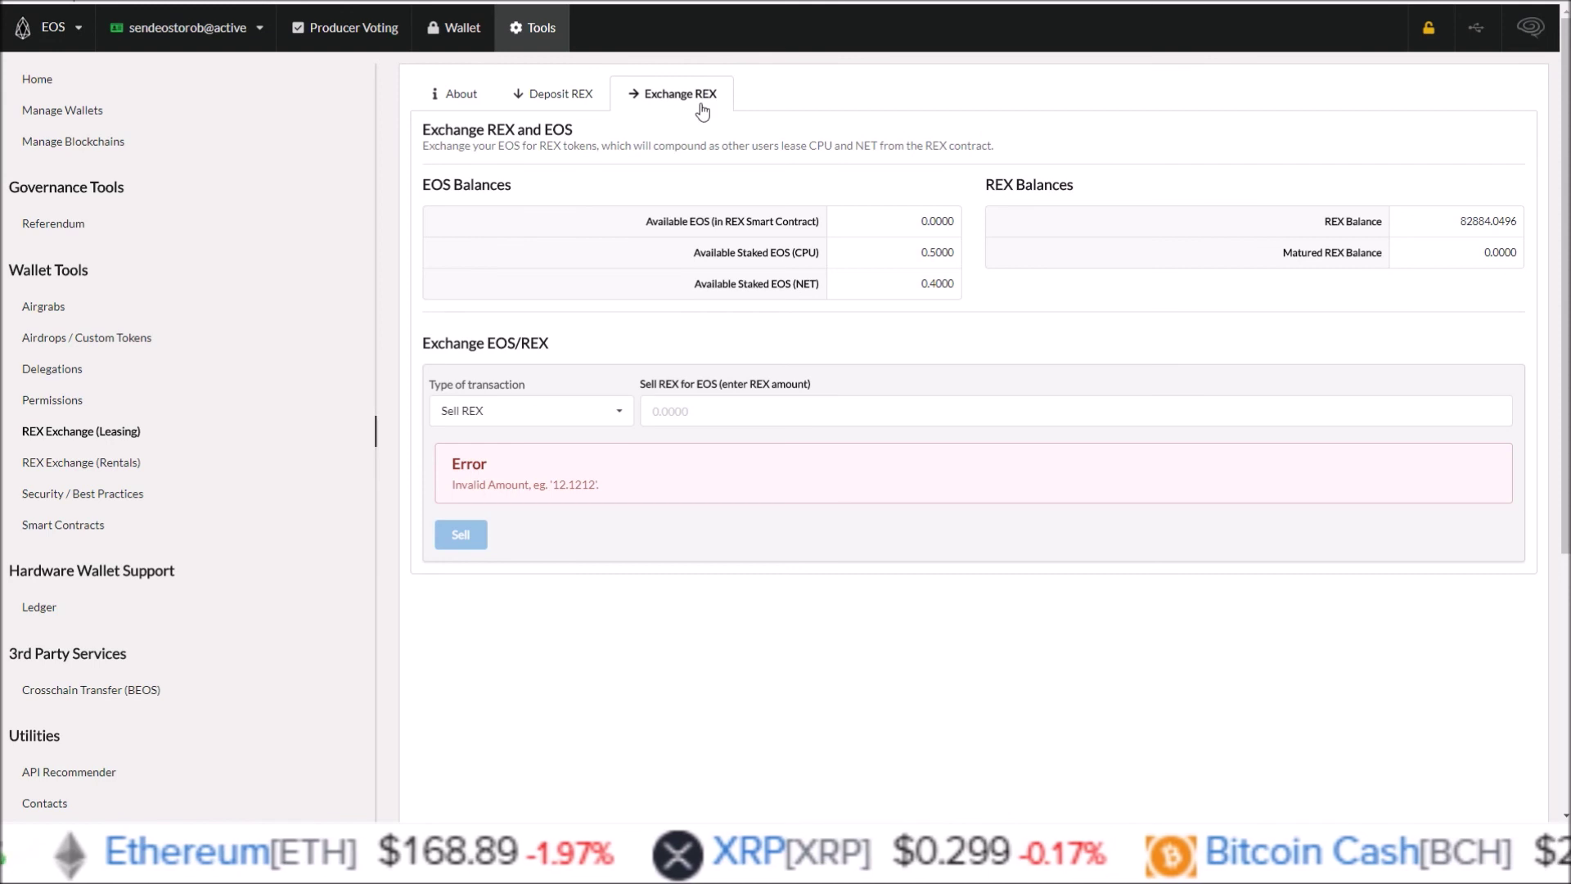